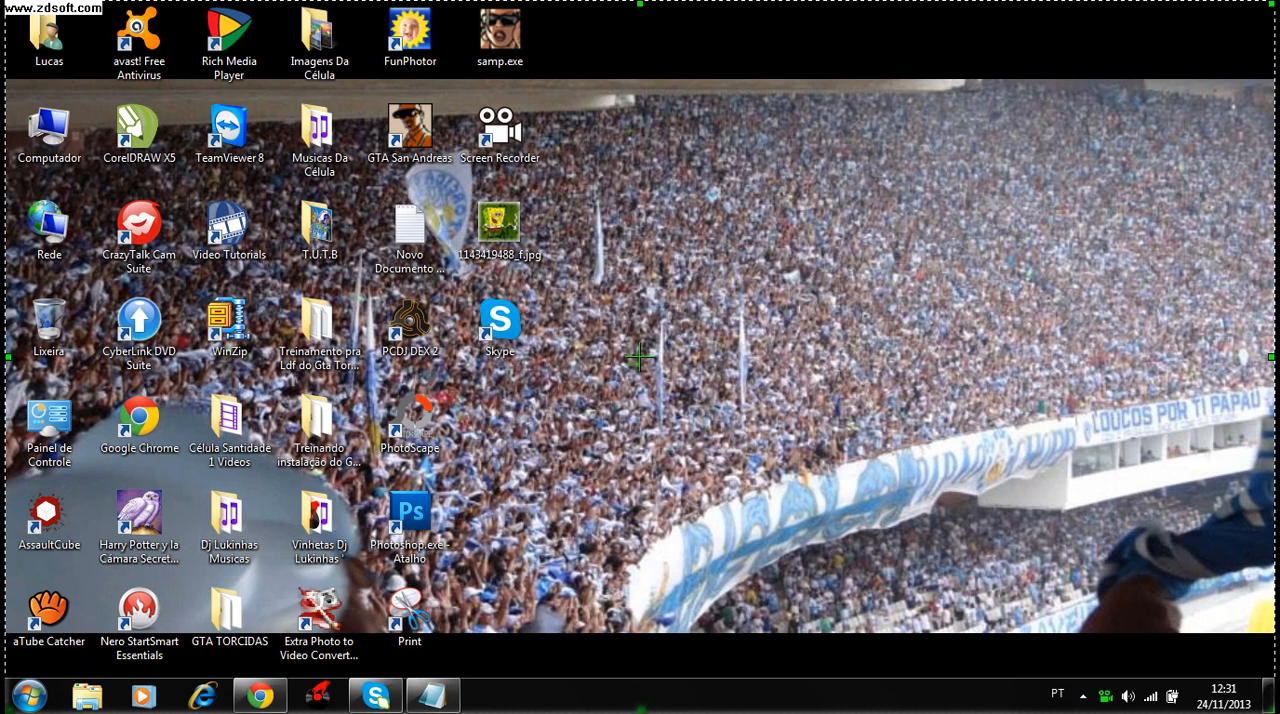
# - Extract the Fontes em 3D.rar archive directly into the Downloads folder
pyautogui.click(260, 695)
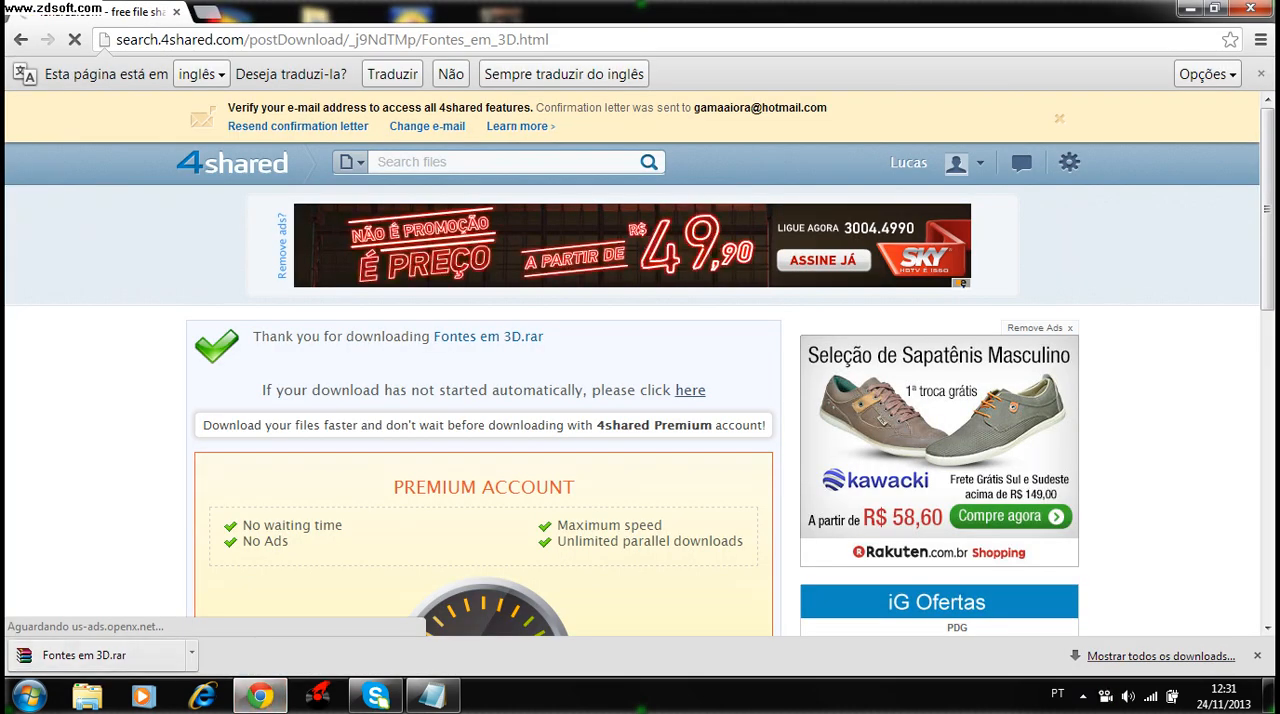
pyautogui.click(87, 695)
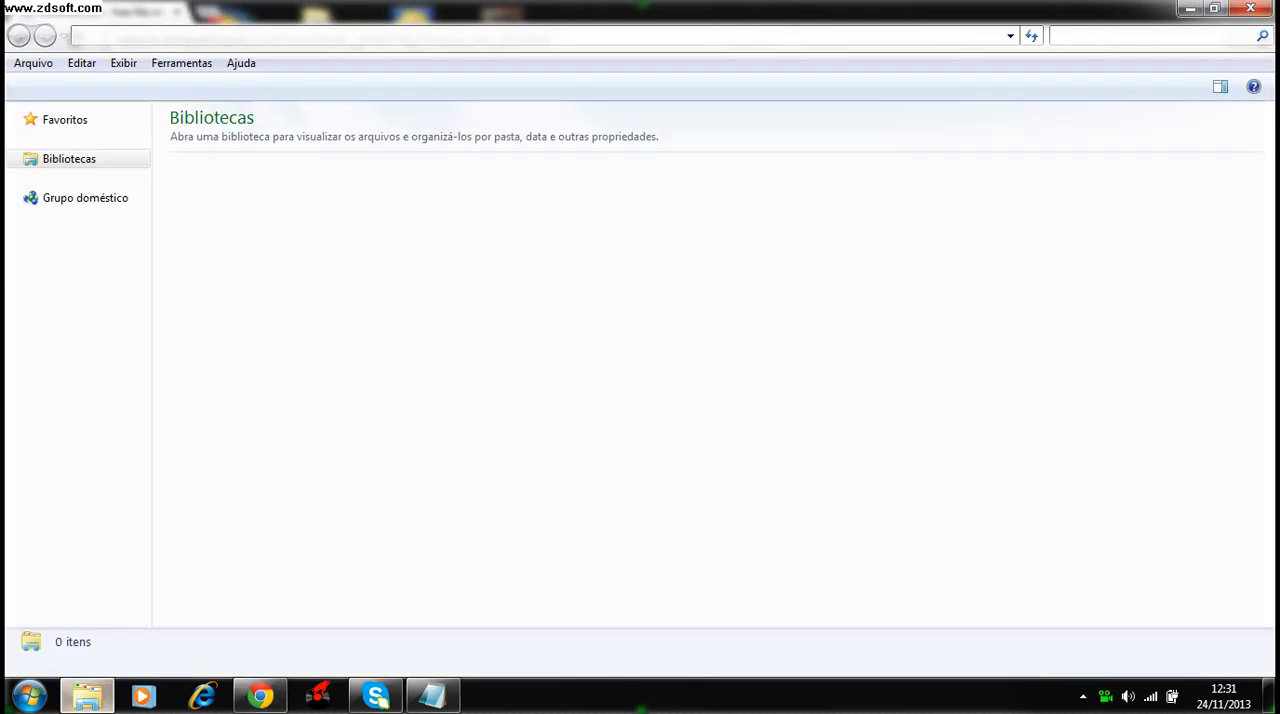
pyautogui.click(80, 159)
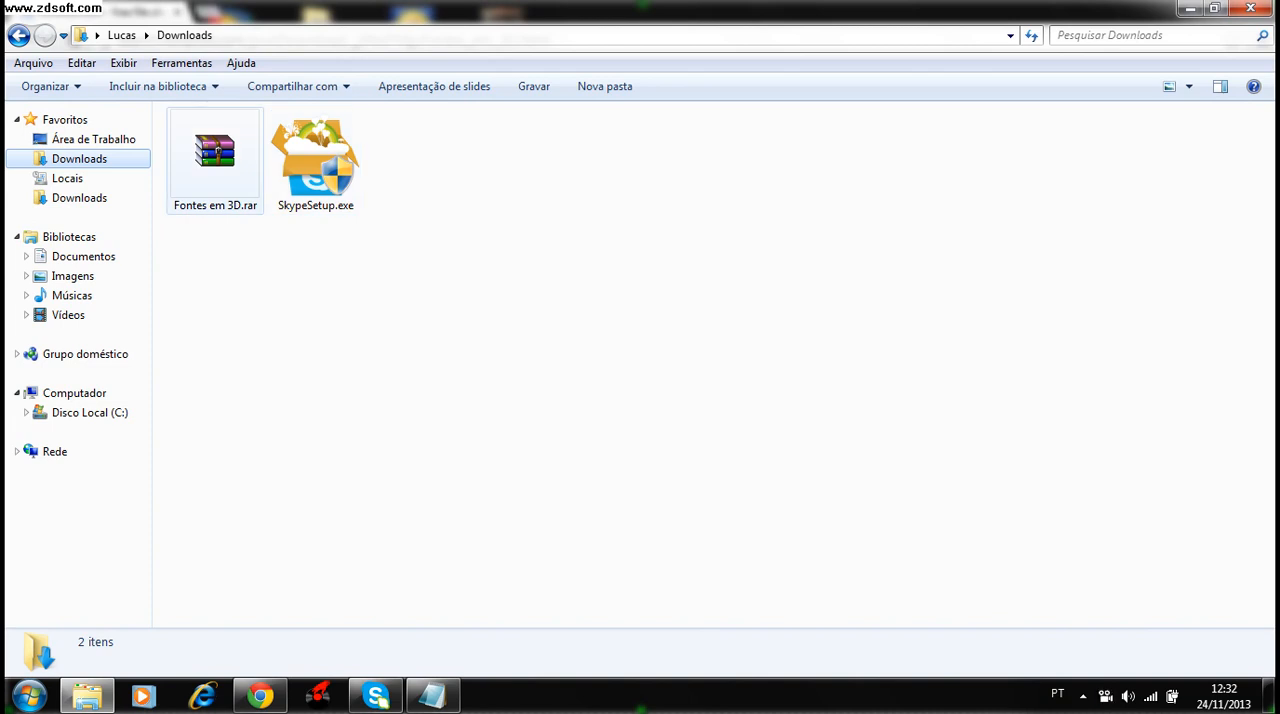
pyautogui.click(215, 152)
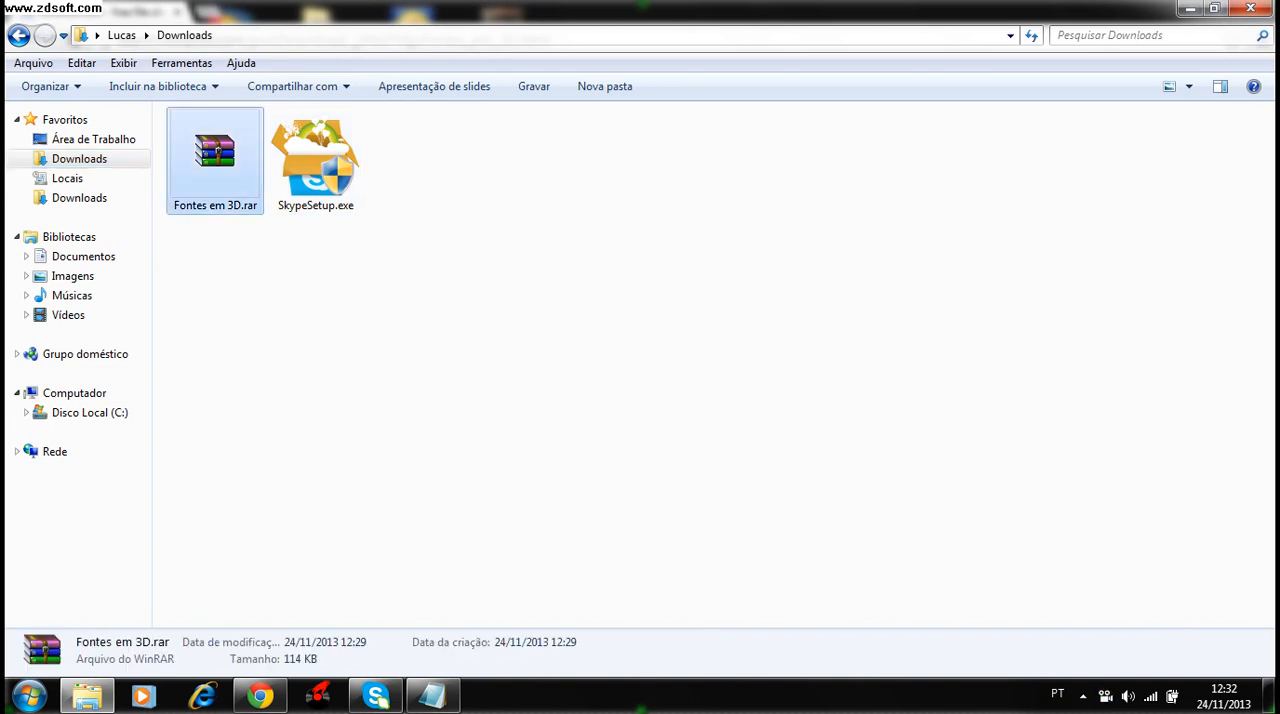
pyautogui.rightClick(204, 131)
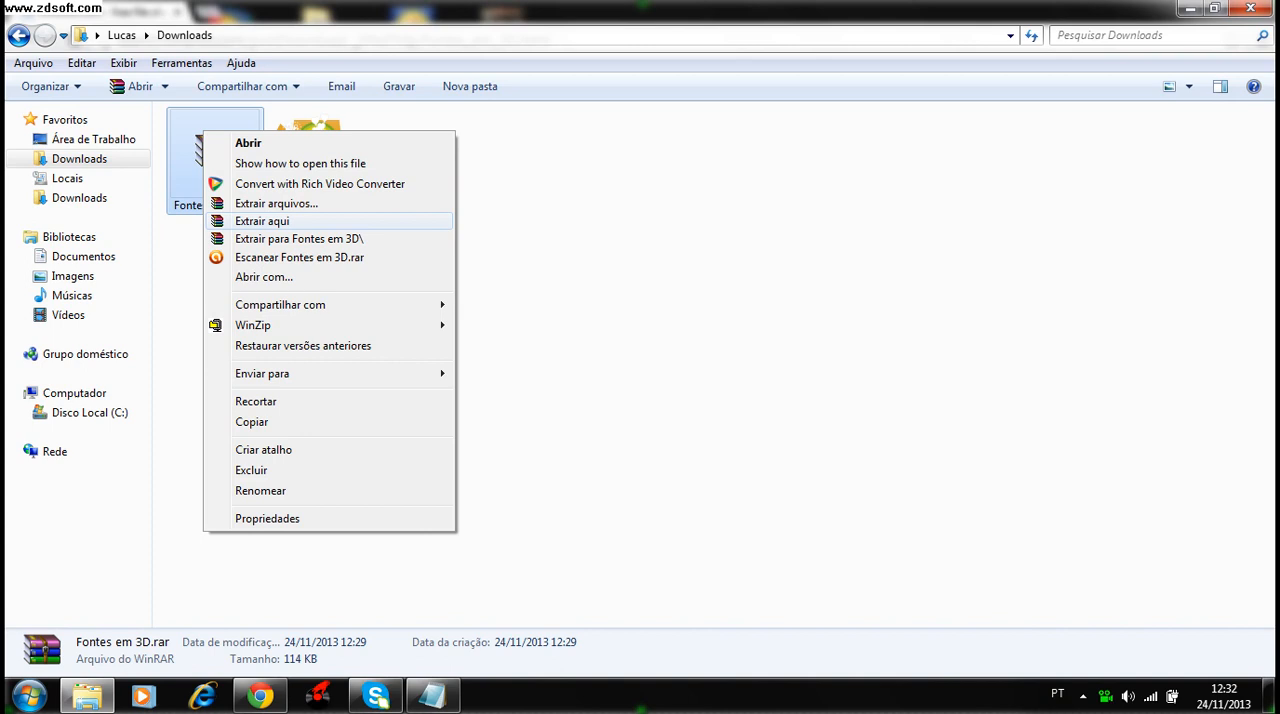
pyautogui.click(262, 221)
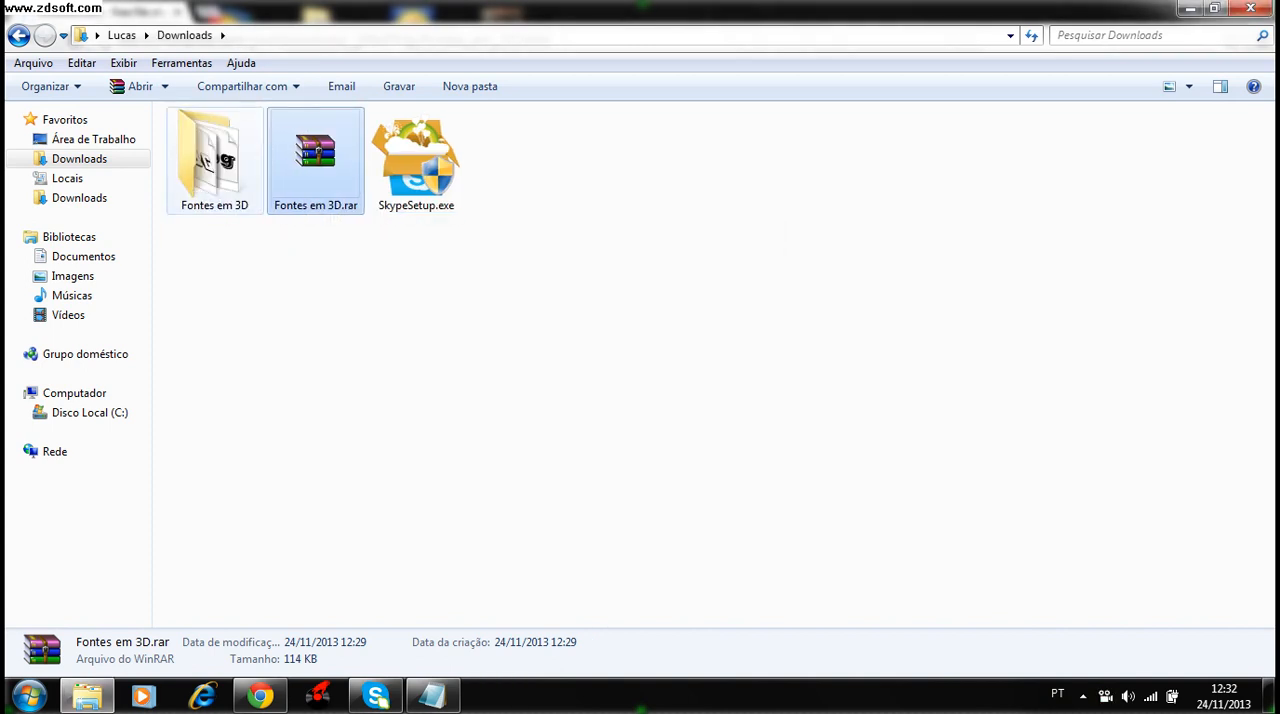
# - Preview all five font files in the extracted Fontes em 3D folder and close the previews
pyautogui.doubleClick(214, 165)
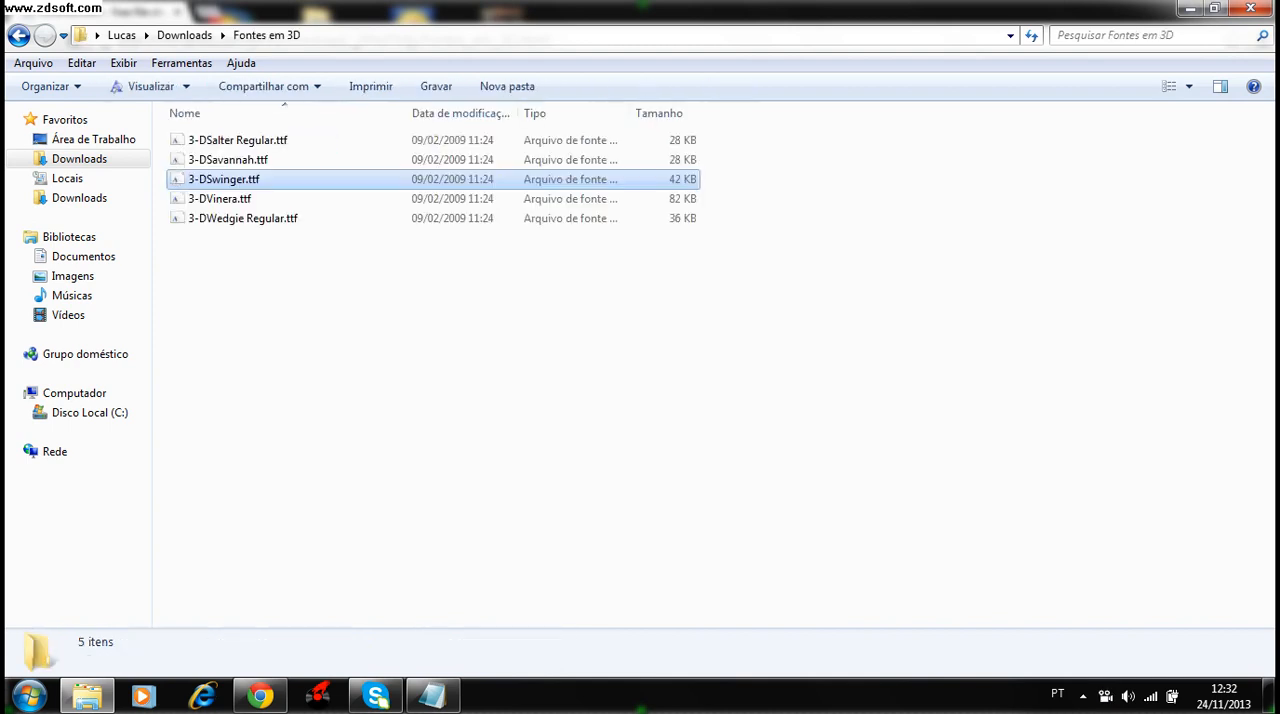
pyautogui.moveTo(303, 290); pyautogui.dragTo(280, 134)
pyautogui.rightClick(280, 134)
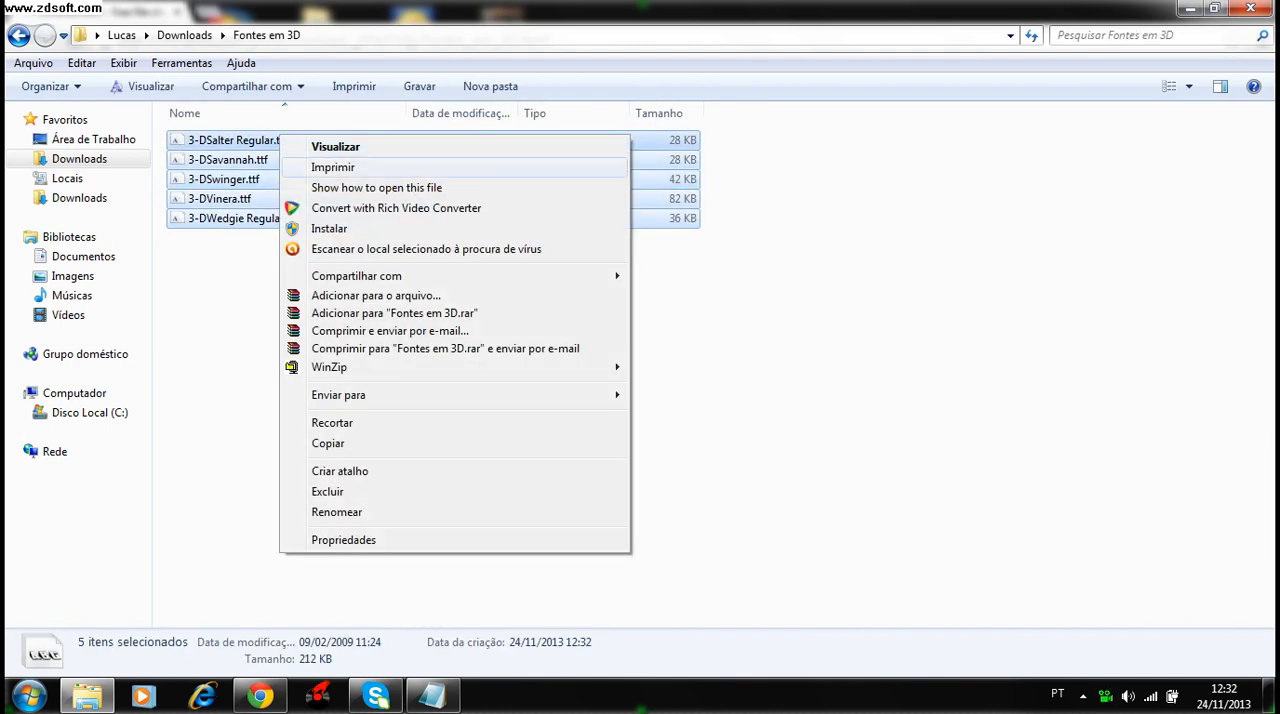
pyautogui.click(335, 147)
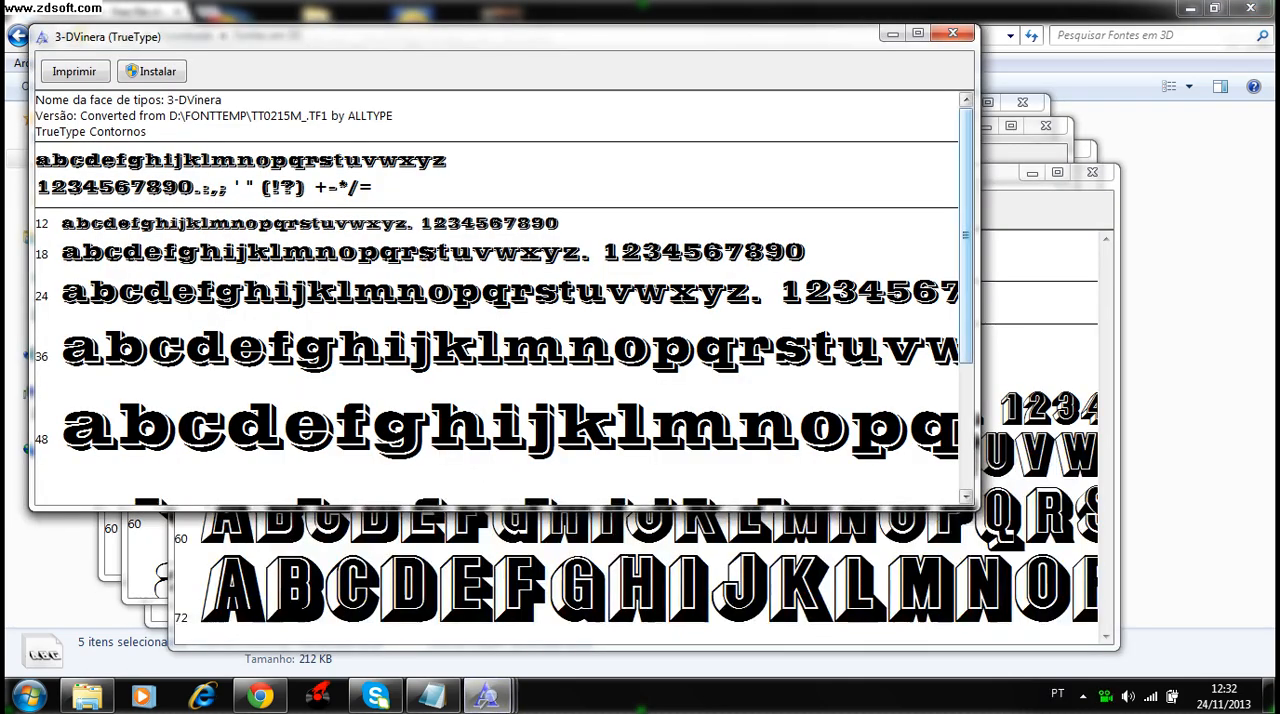
pyautogui.scroll(-3, 500, 300)
pyautogui.scroll(3, 500, 300)
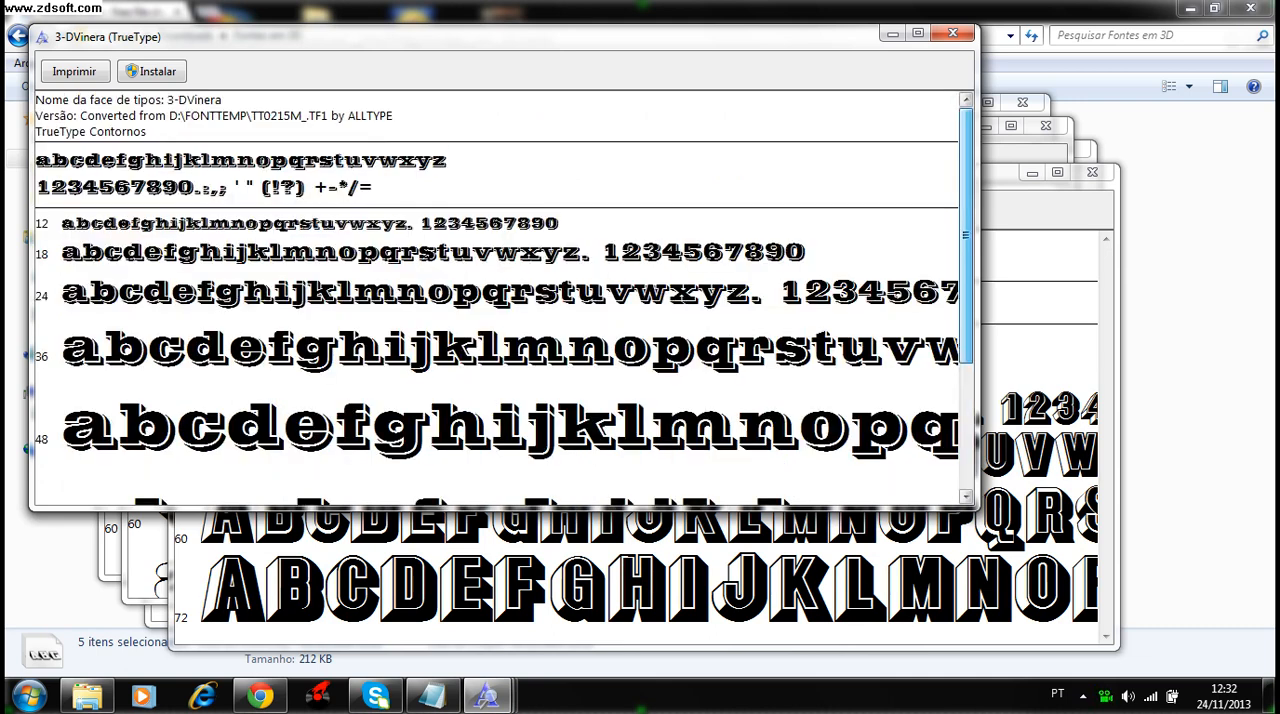
pyautogui.click(952, 33)
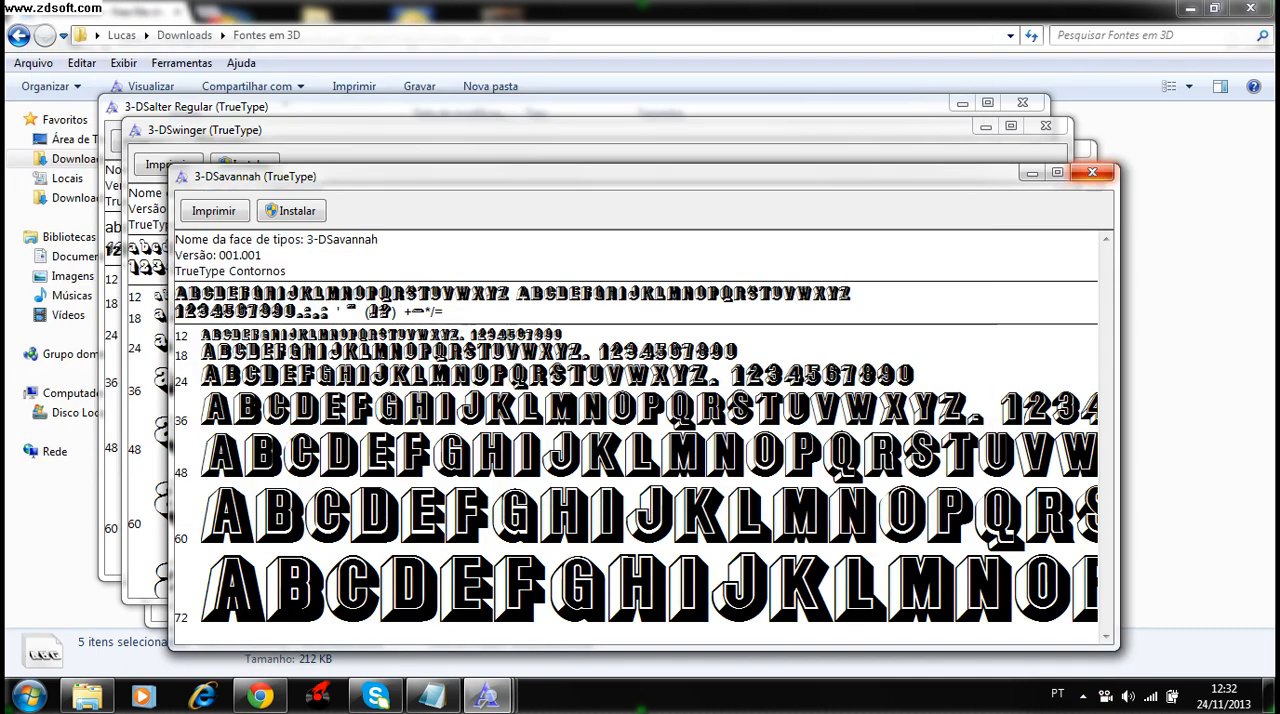
pyautogui.click(1092, 173)
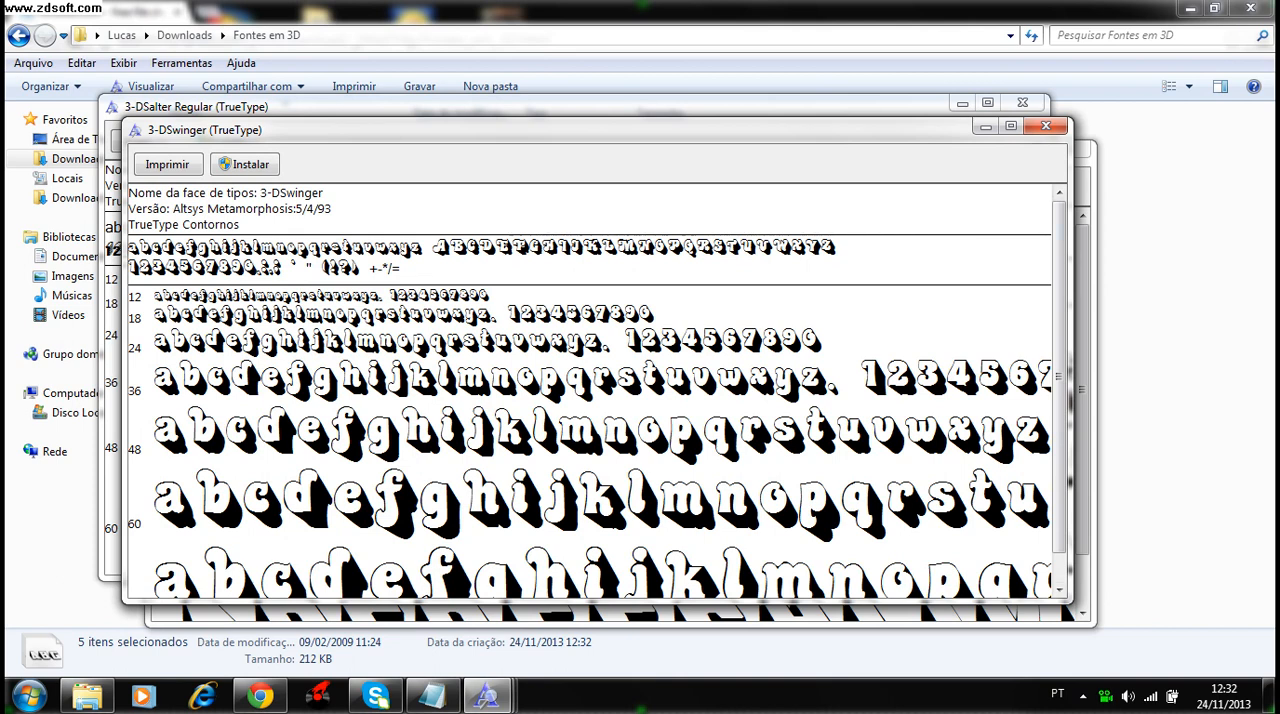
pyautogui.click(1046, 126)
pyautogui.click(1068, 147)
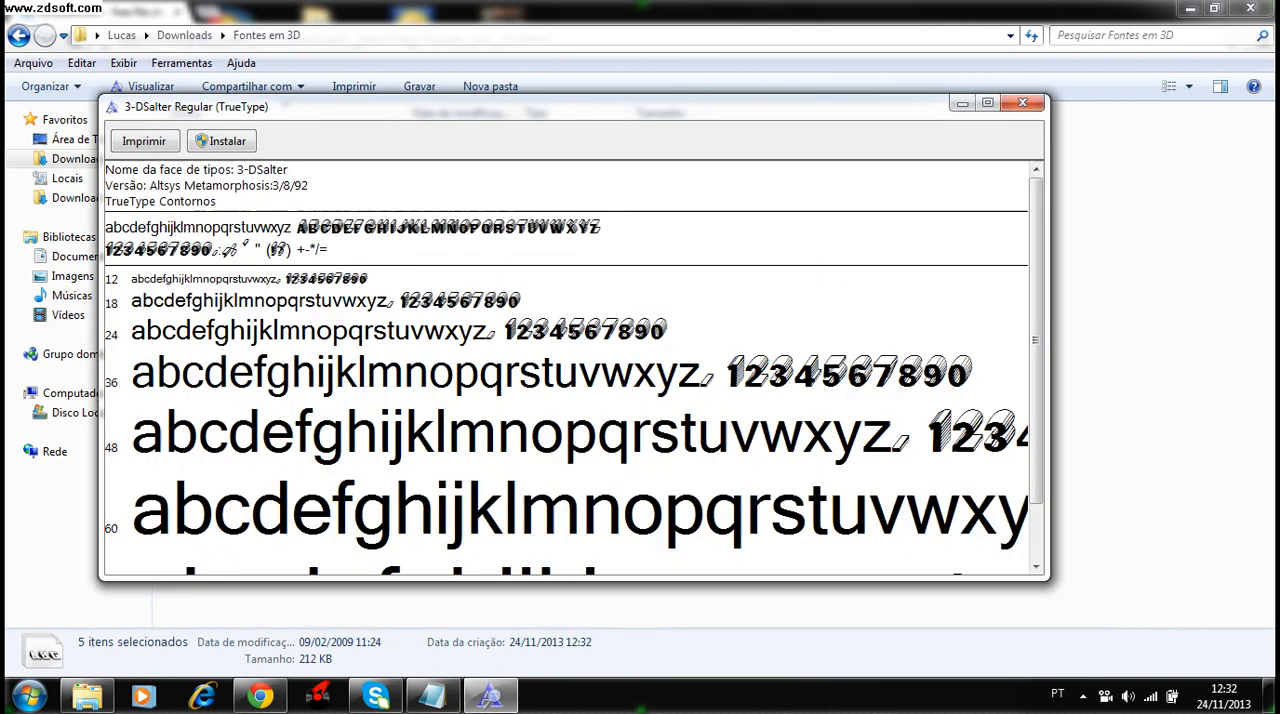
pyautogui.click(1022, 102)
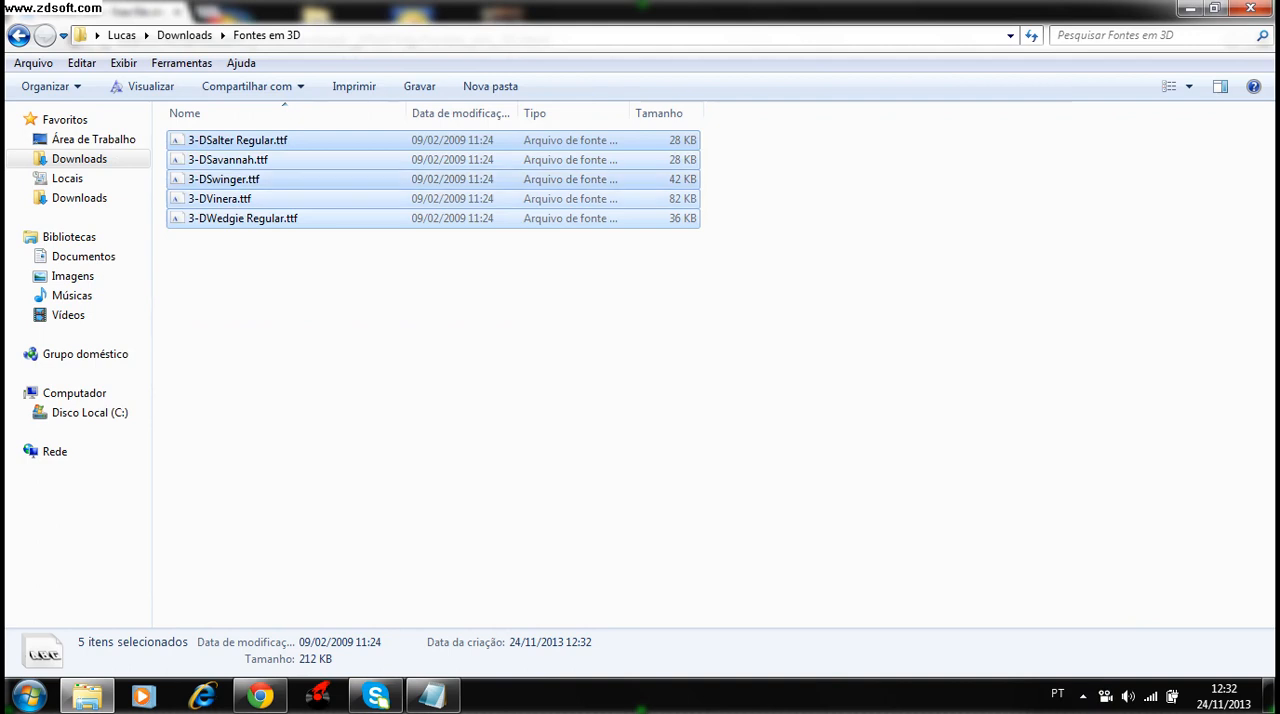
# - Install all five 3-D font files from the Fontes em 3D folder
pyautogui.rightClick(346, 144)
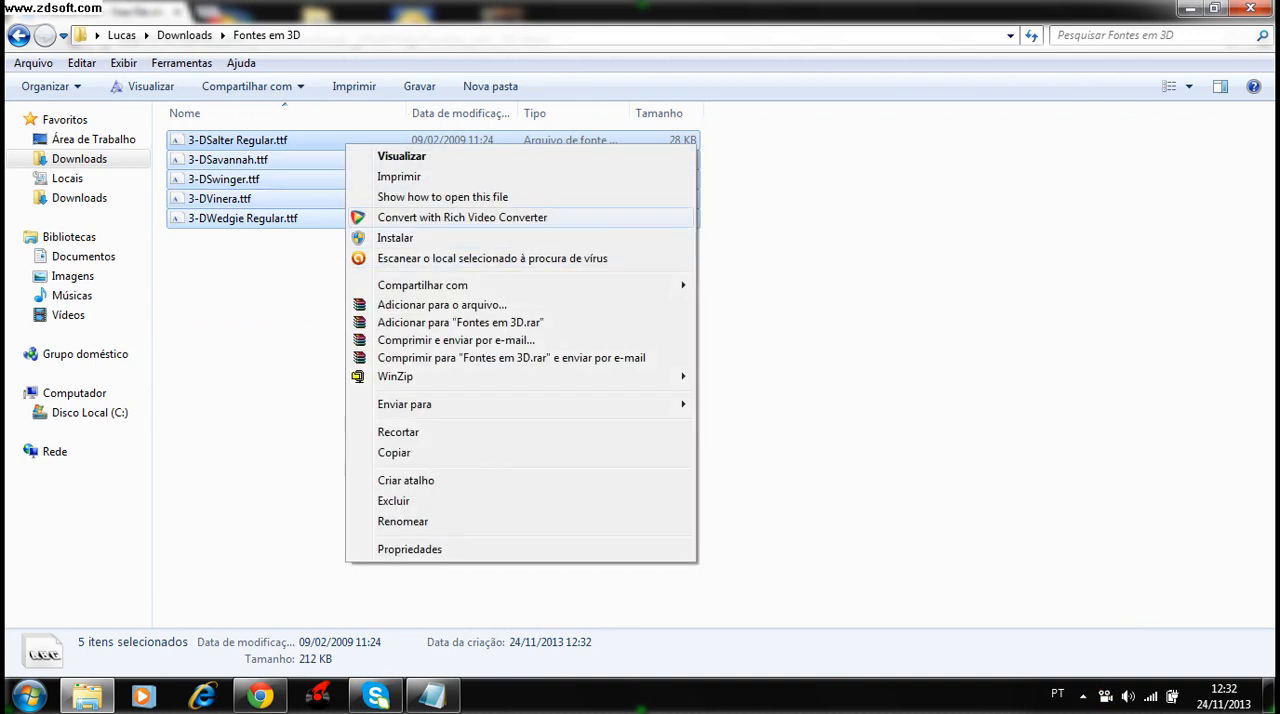
pyautogui.click(395, 238)
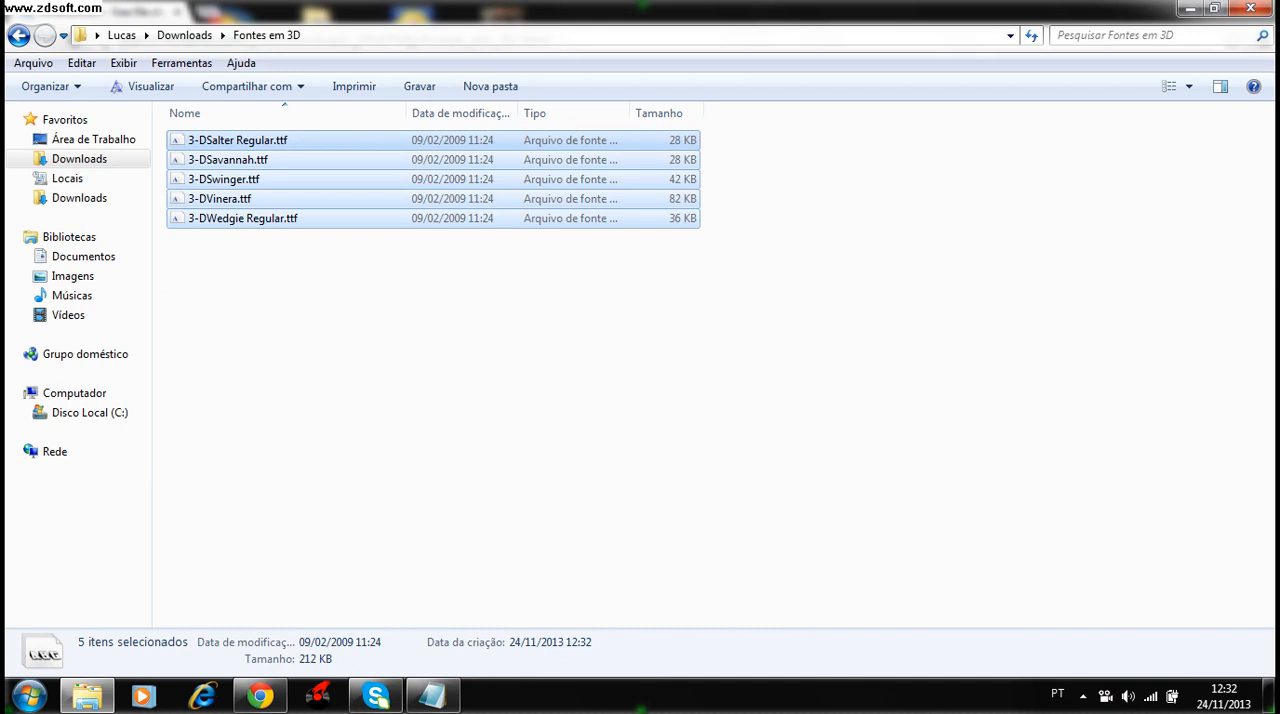
pyautogui.click(380, 312)
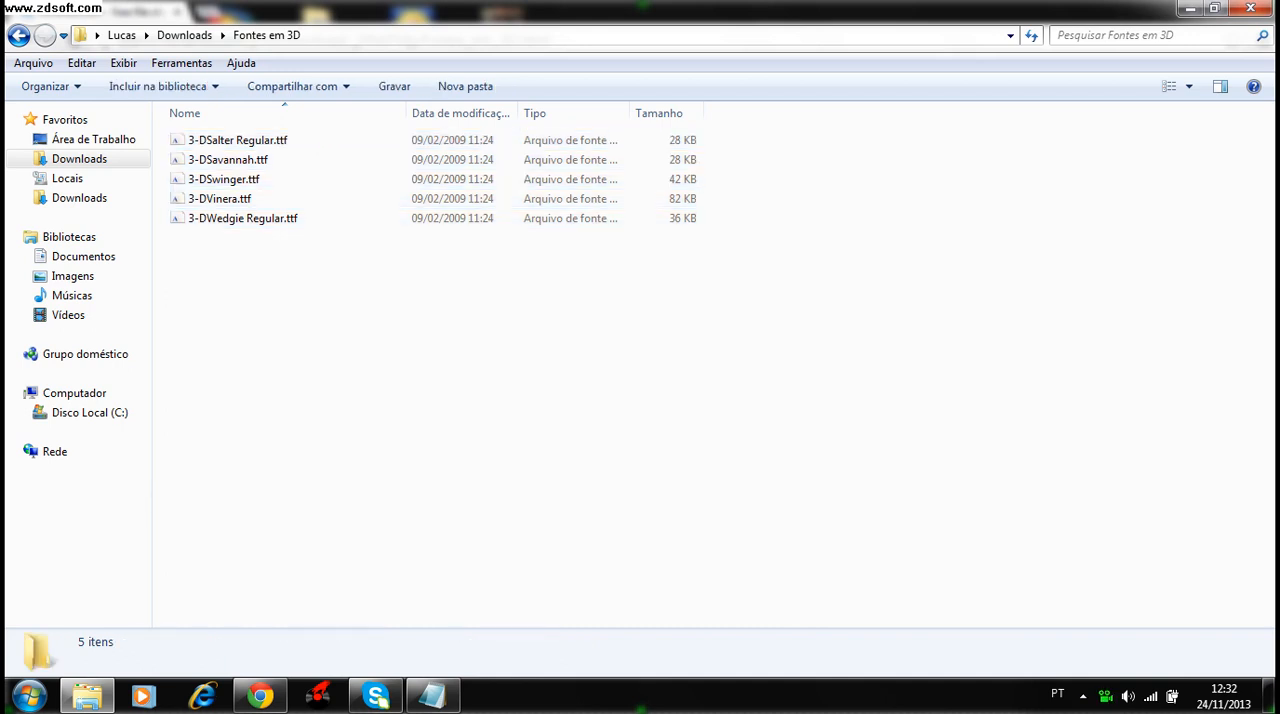
# - Leave the font folder and browser, switch to PhotoScape and open its photo editor, declining the update
pyautogui.click(1250, 8)
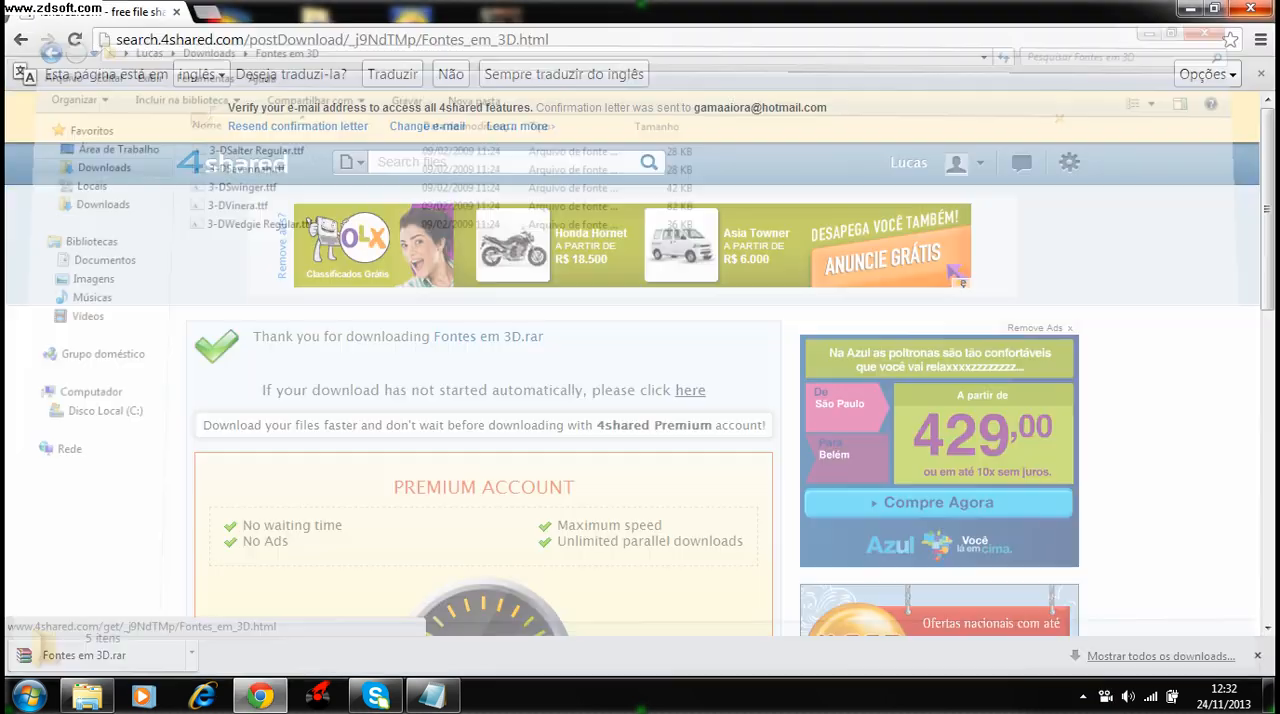
pyautogui.click(1190, 8)
pyautogui.moveTo(668, 31); pyautogui.dragTo(738, 292)
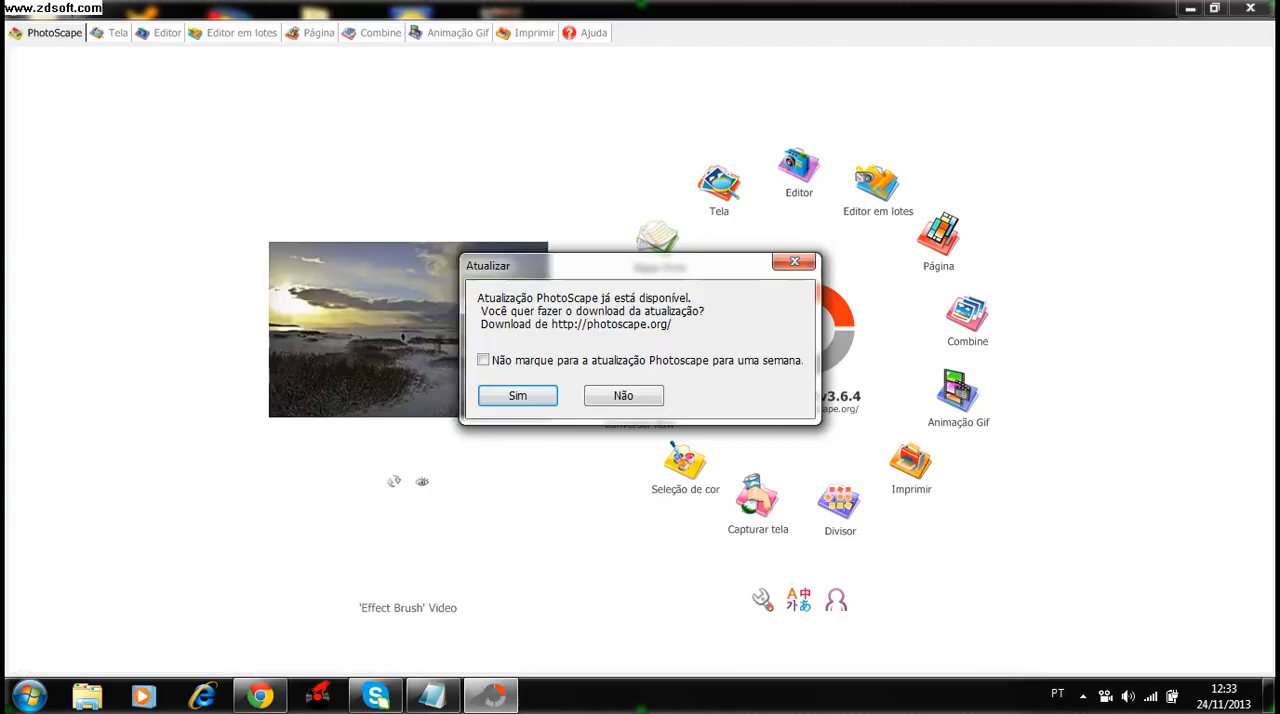
pyautogui.click(623, 395)
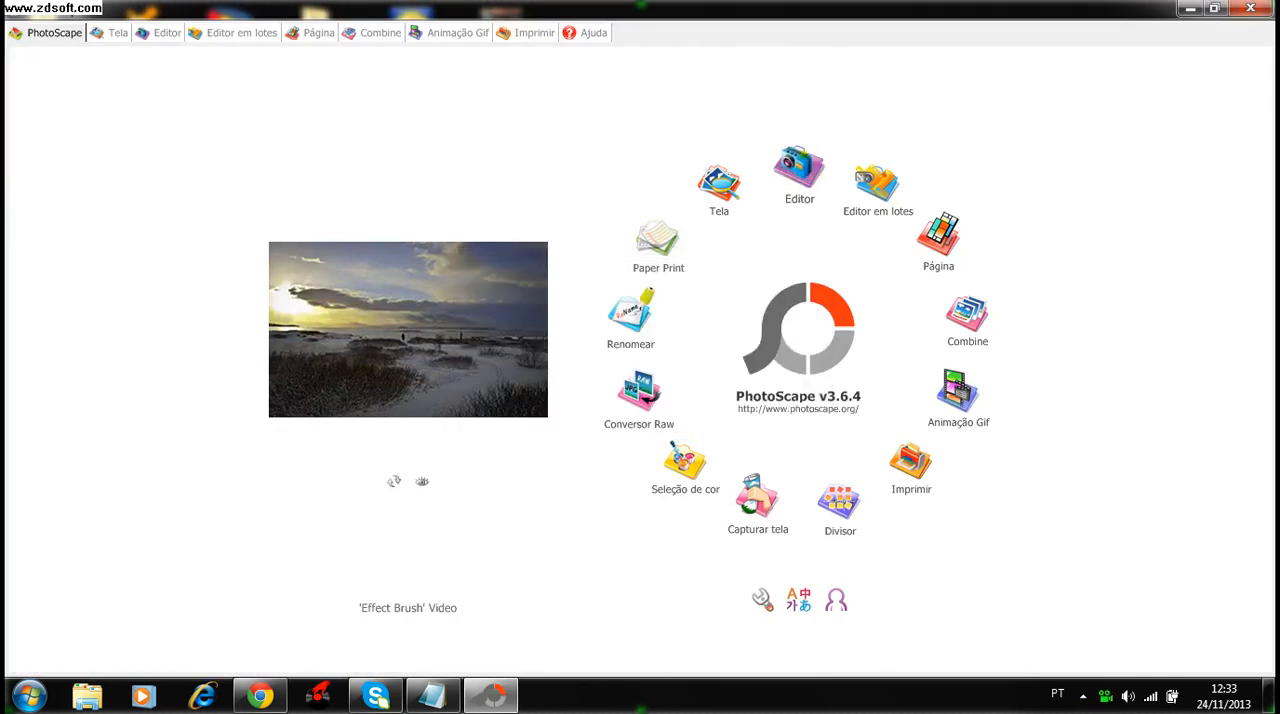
pyautogui.click(799, 170)
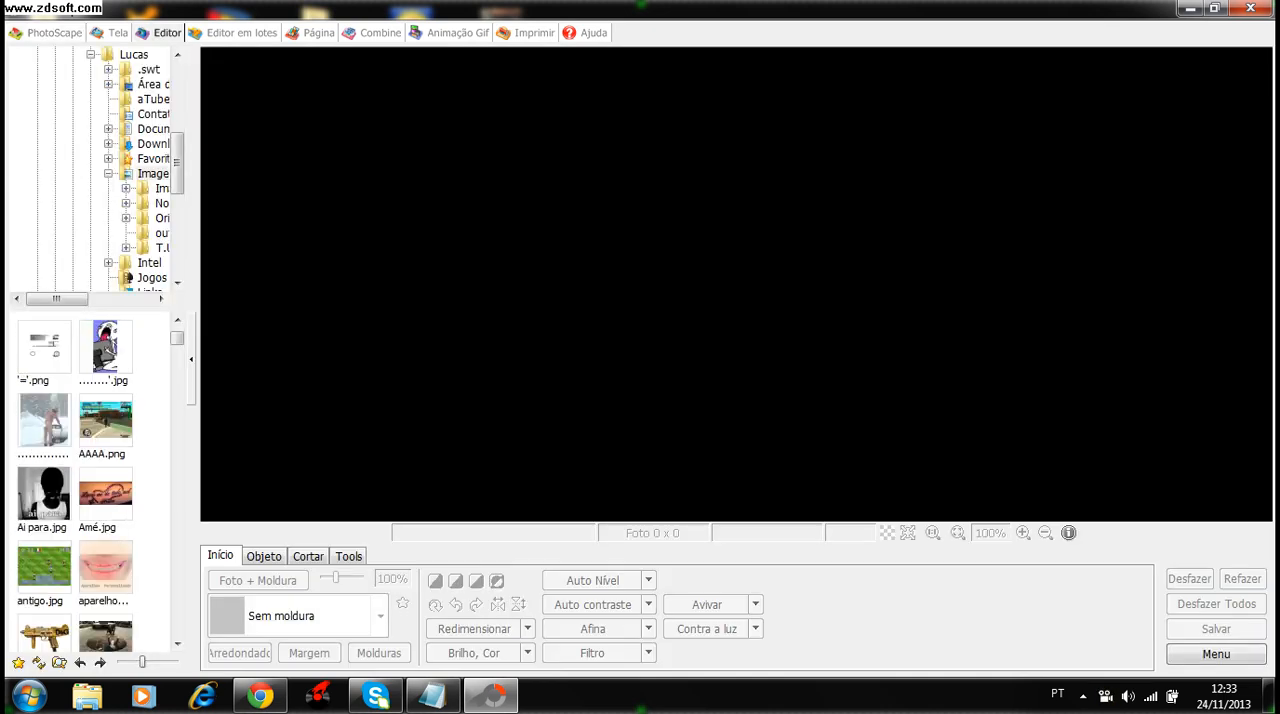
# - Load untitled.bmp from the pictures folder into the editor
pyautogui.scroll(1, 92, 482)
pyautogui.moveTo(177, 335); pyautogui.dragTo(177, 446)
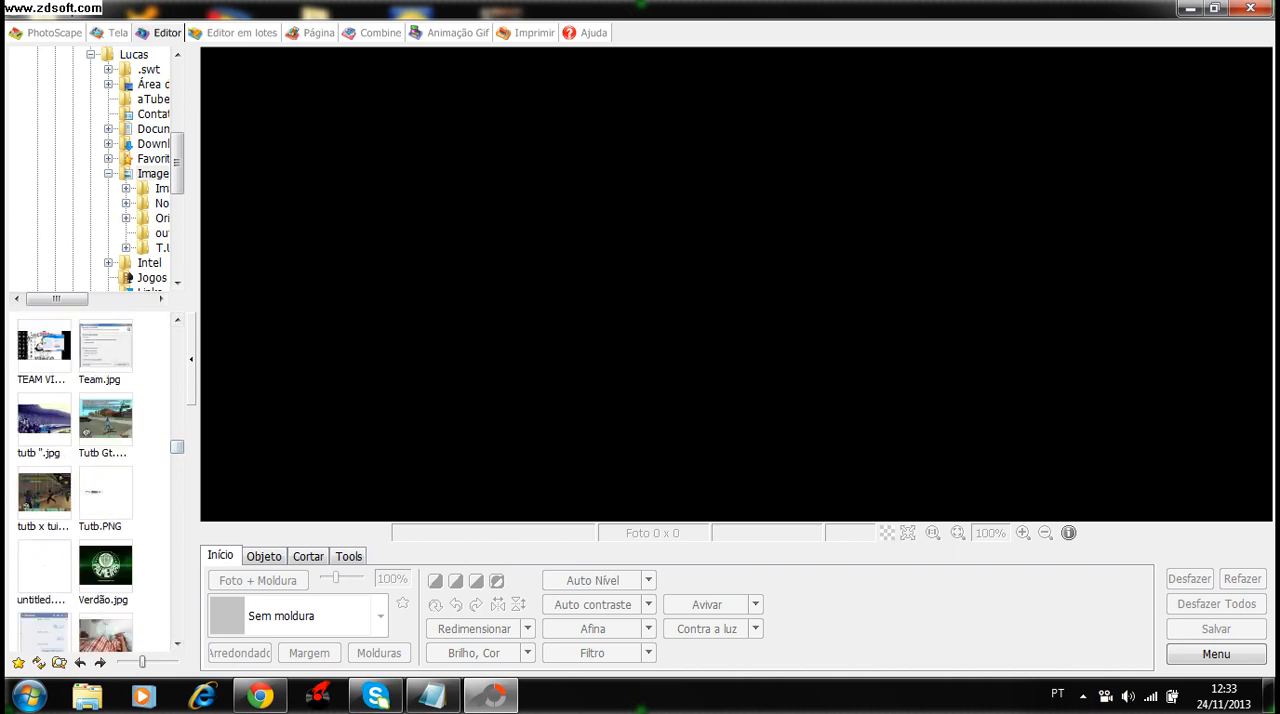
pyautogui.click(44, 566)
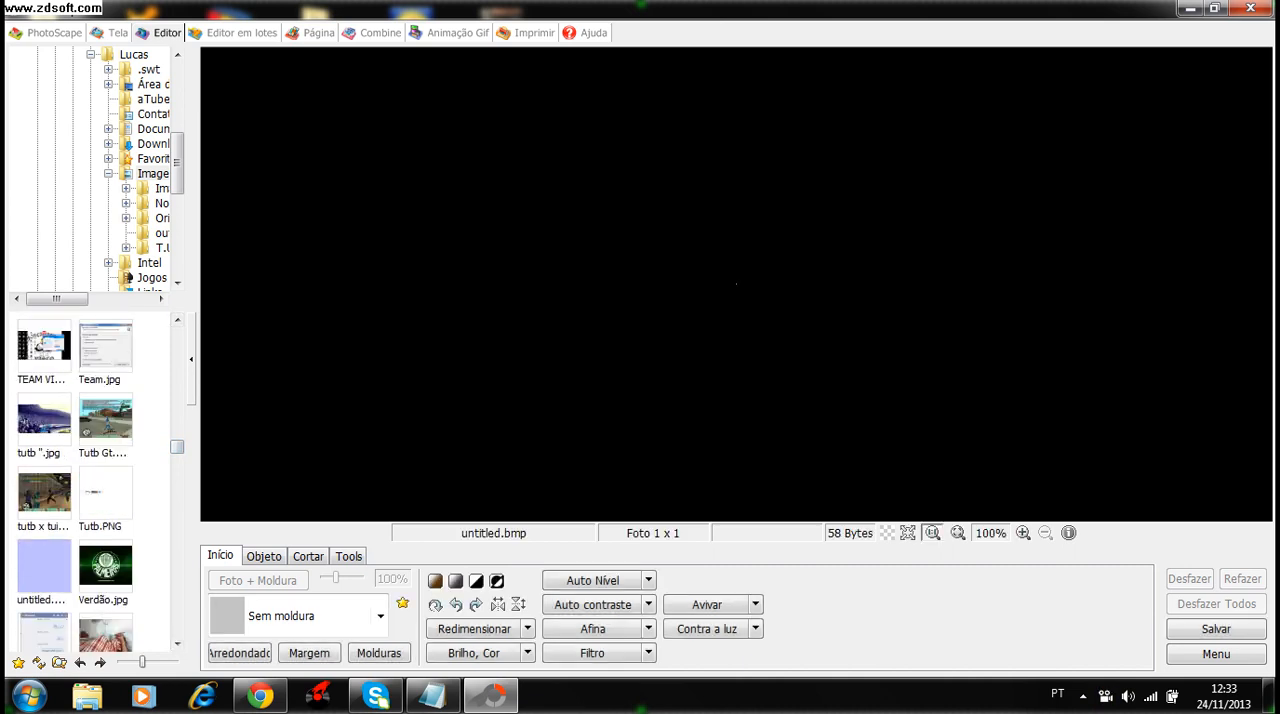
# - Add a text object to the image and clear its prefilled text
pyautogui.click(264, 555)
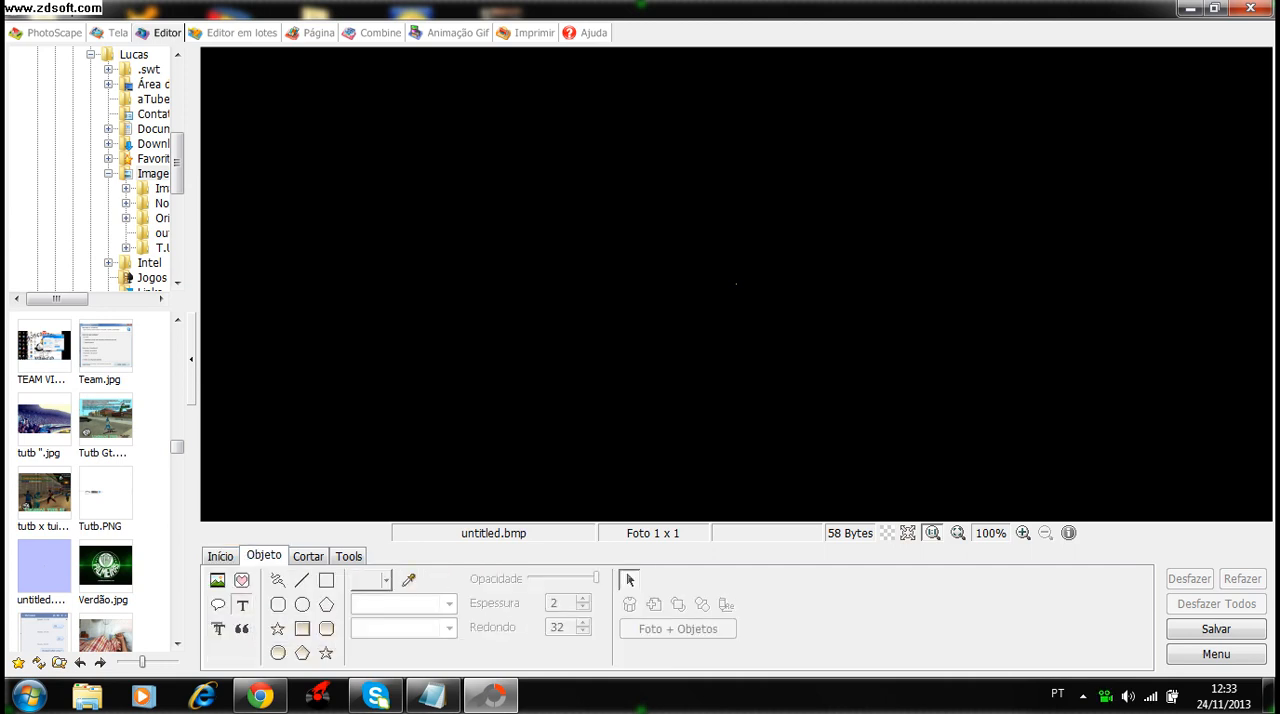
pyautogui.click(241, 604)
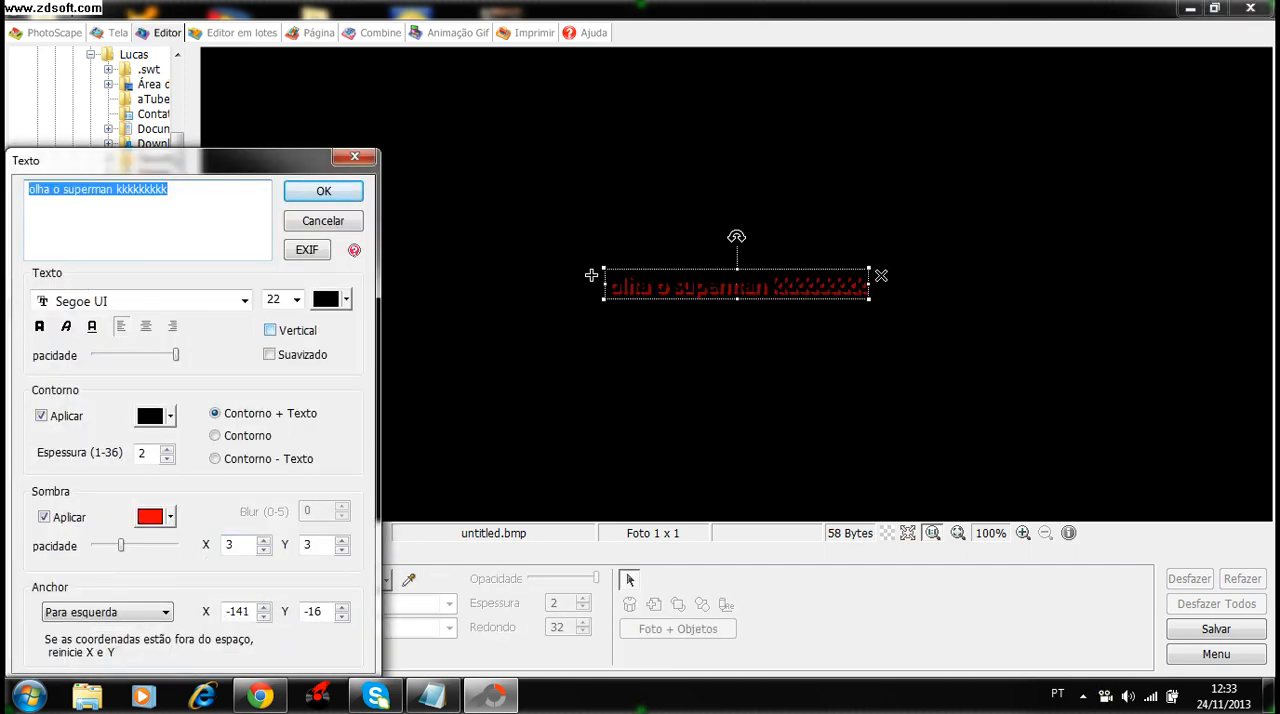
pyautogui.press('BackSpace')
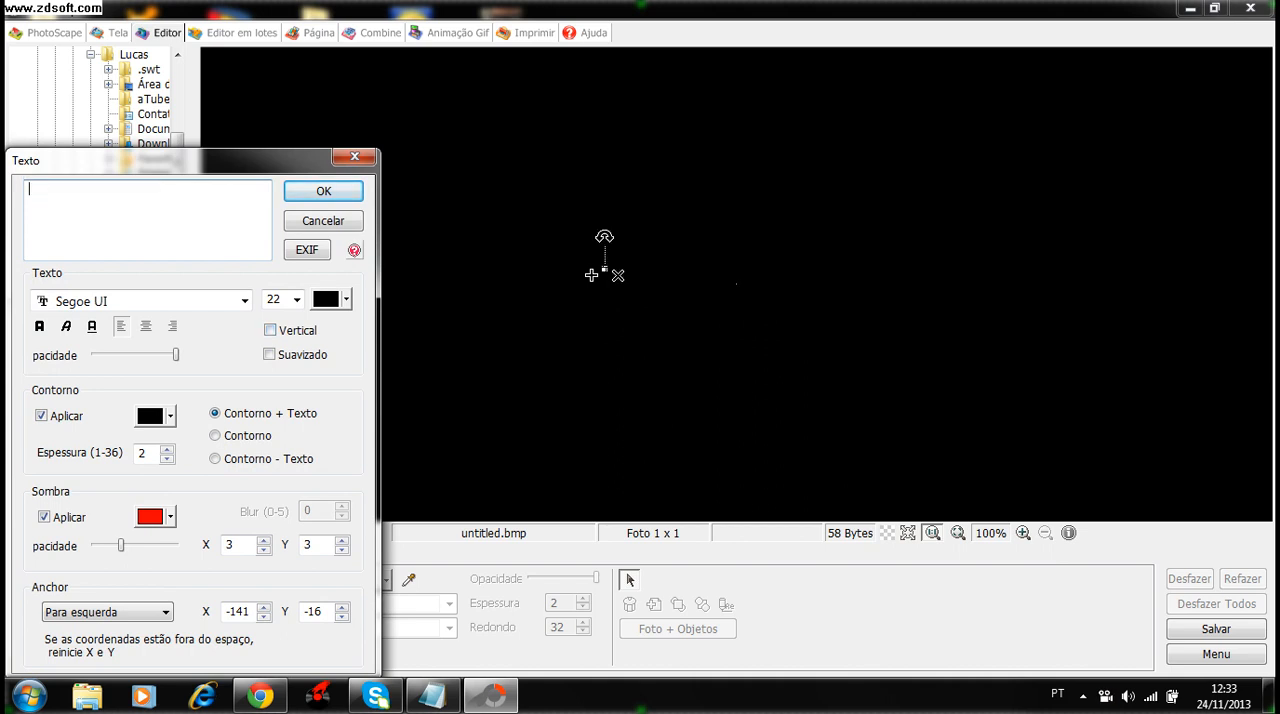
# - Browse the installed fonts and set the text font to the second graffiti-style font listed after Wide Latin
pyautogui.click(244, 300)
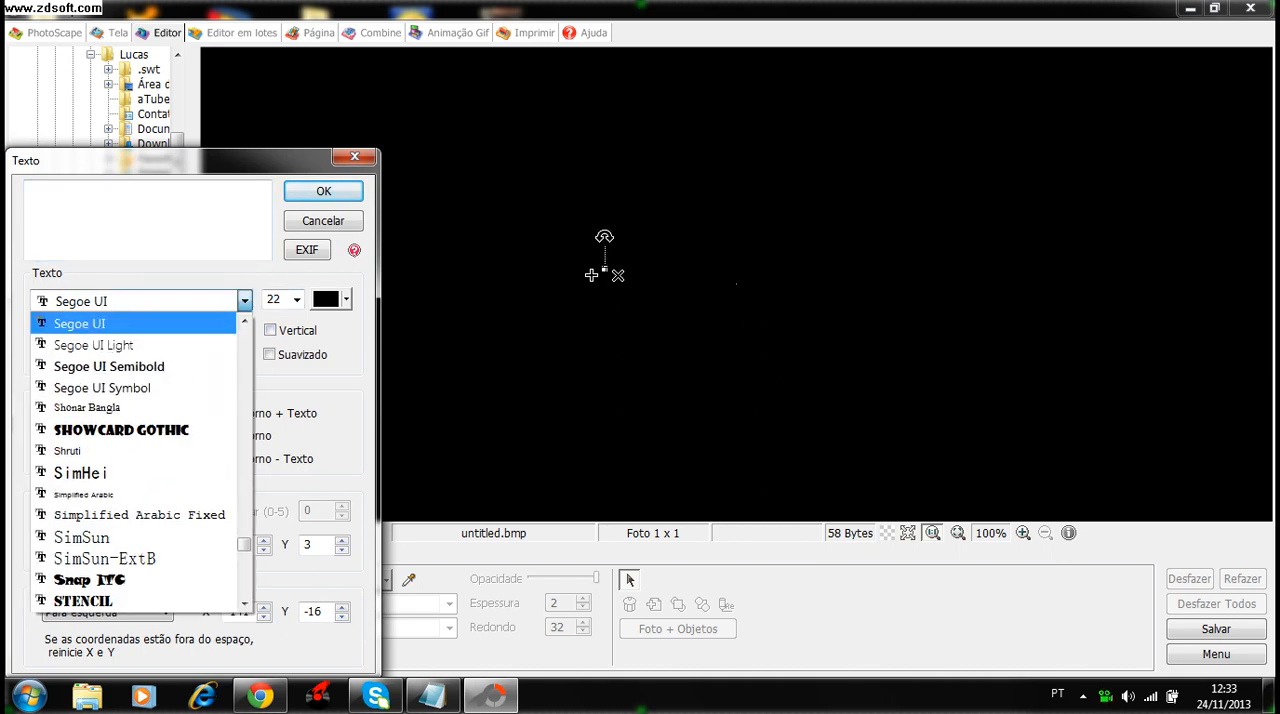
pyautogui.press('Down')
pyautogui.press('Down')
pyautogui.press('Down')
pyautogui.press('Down')
pyautogui.press('Down')
pyautogui.press('Down')
pyautogui.press('Down')
pyautogui.press('Down')
pyautogui.press('Down')
pyautogui.press('Down')
pyautogui.press('Down')
pyautogui.press('Down')
pyautogui.press('Down')
pyautogui.press('Down')
pyautogui.press('Down')
pyautogui.press('Down')
pyautogui.press('Down')
pyautogui.press('Down')
pyautogui.press('Down')
pyautogui.press('Down')
pyautogui.press('Down')
pyautogui.press('Down')
pyautogui.press('Down')
pyautogui.press('Down')
pyautogui.press('Down')
pyautogui.press('Down')
pyautogui.press('Down')
pyautogui.press('Down')
pyautogui.press('Down')
pyautogui.press('Down')
pyautogui.press('Down')
pyautogui.press('Down')
pyautogui.press('Down')
pyautogui.press('Down')
pyautogui.press('Down')
pyautogui.press('Down')
pyautogui.press('Down')
pyautogui.press('Down')
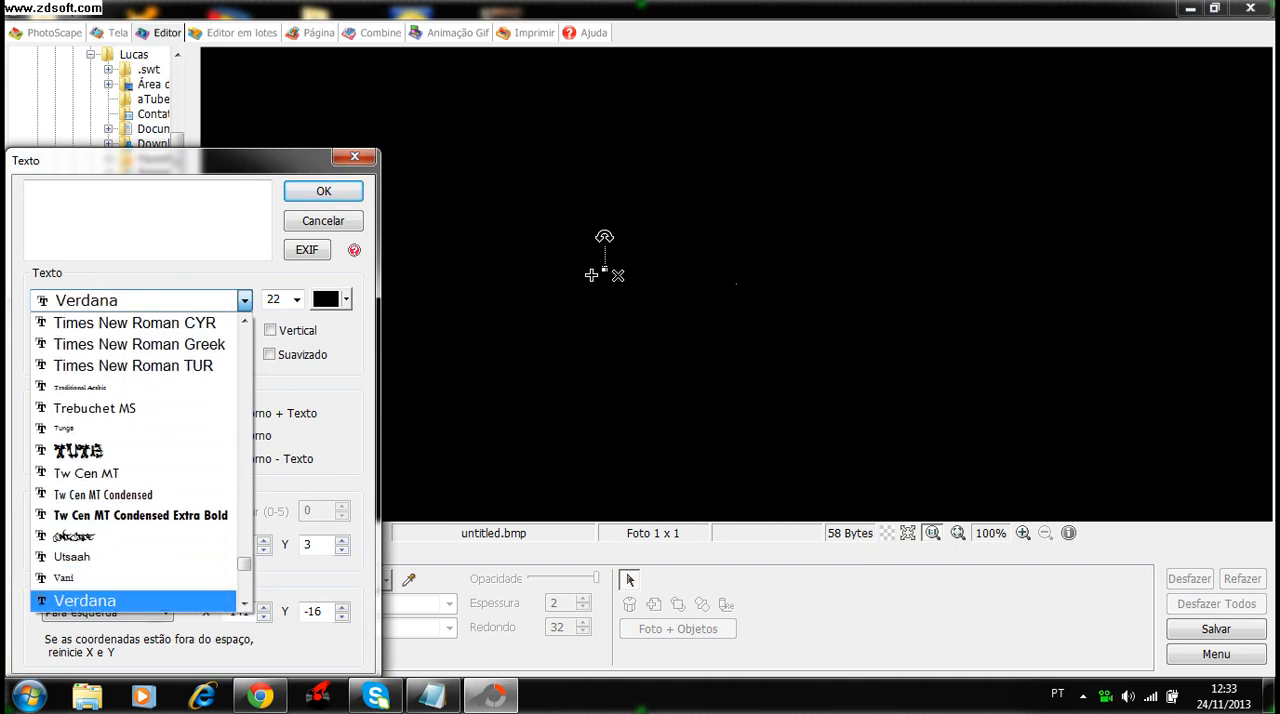
pyautogui.press('Up')
pyautogui.press('Up')
pyautogui.press('Up')
pyautogui.press('Down')
pyautogui.press('Down')
pyautogui.press('Down')
pyautogui.press('Down')
pyautogui.press('Down')
pyautogui.press('Down')
pyautogui.press('Down')
pyautogui.press('Down')
pyautogui.press('Down')
pyautogui.press('Down')
pyautogui.press('Down')
pyautogui.press('Down')
pyautogui.press('Down')
pyautogui.press('Down')
pyautogui.press('Down')
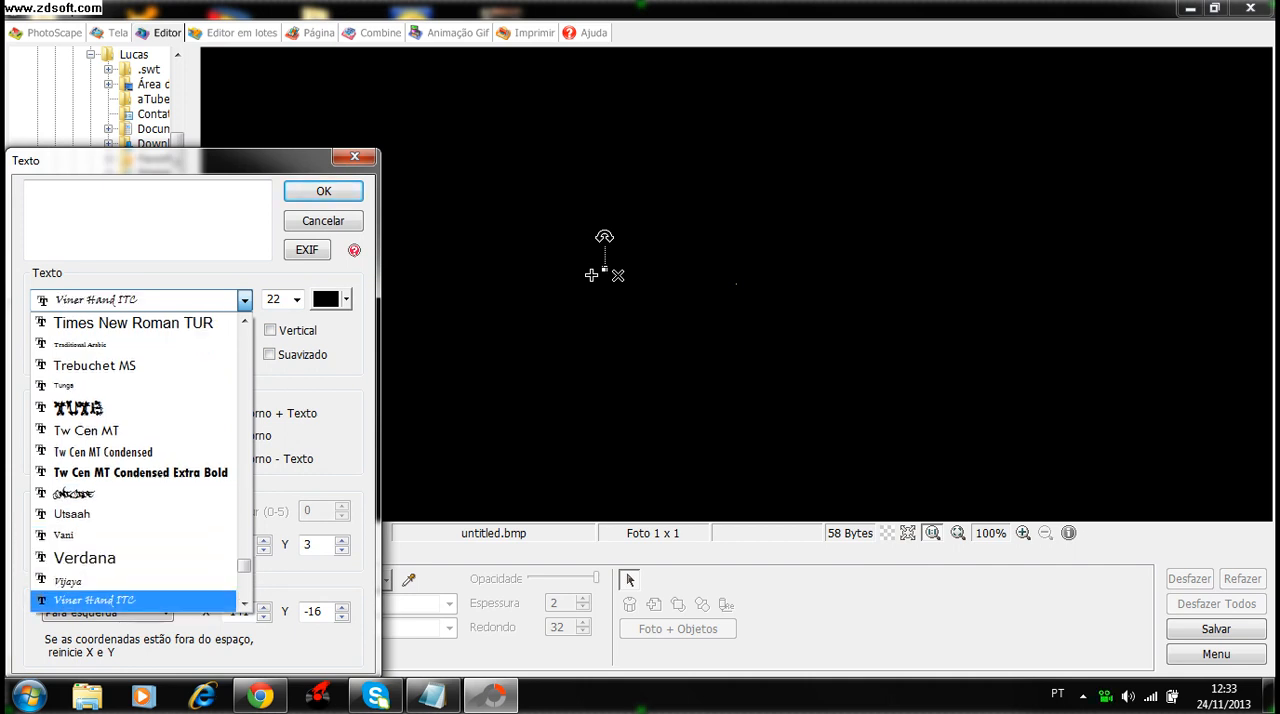
pyautogui.press('Down')
pyautogui.press('Down')
pyautogui.press('Down')
pyautogui.press('Down')
pyautogui.press('Down')
pyautogui.press('Down')
pyautogui.press('Down')
pyautogui.press('Down')
pyautogui.press('Down')
pyautogui.press('Down')
pyautogui.press('Down')
pyautogui.press('Down')
pyautogui.press('Down')
pyautogui.press('Down')
pyautogui.press('Down')
pyautogui.press('Down')
pyautogui.press('Down')
pyautogui.press('Down')
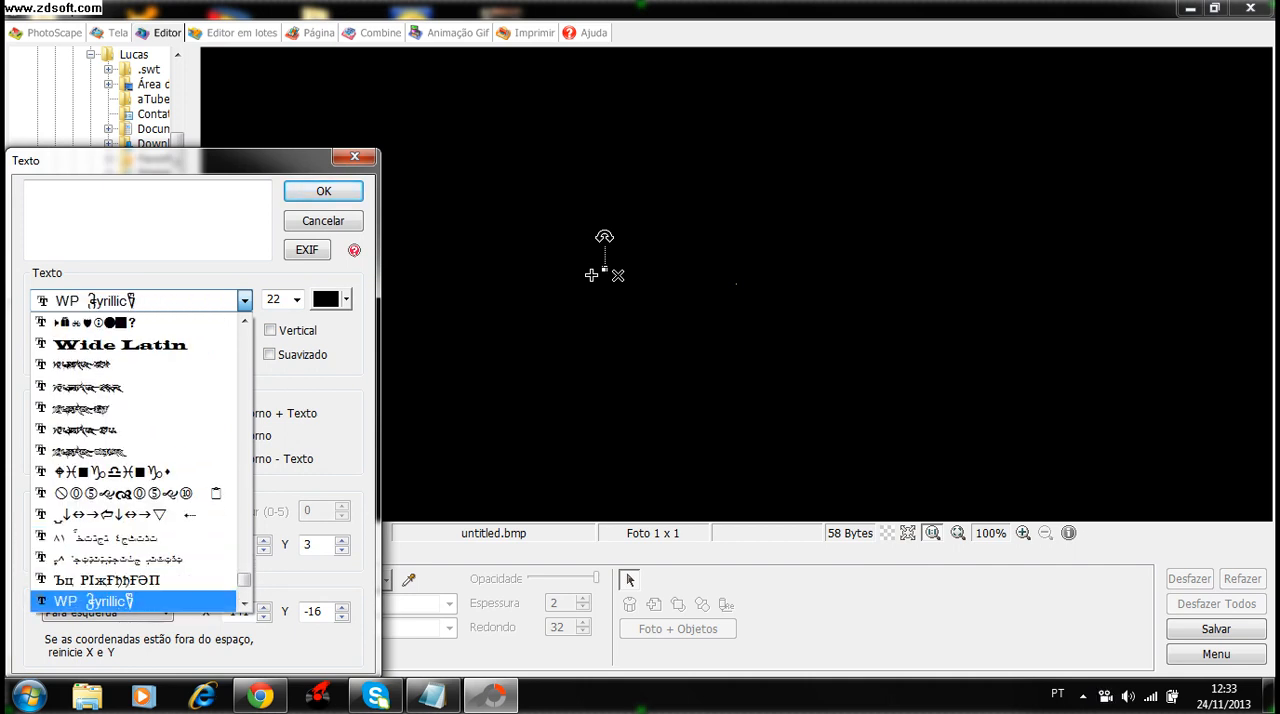
pyautogui.press('Up')
pyautogui.press('Up')
pyautogui.press('Up')
pyautogui.press('Up')
pyautogui.press('Up')
pyautogui.press('Up')
pyautogui.press('Up')
pyautogui.press('Up')
pyautogui.press('Up')
pyautogui.press('Up')
pyautogui.press('Up')
pyautogui.press('Up')
pyautogui.press('Up')
pyautogui.press('Up')
pyautogui.press('Up')
pyautogui.press('Up')
pyautogui.press('Up')
pyautogui.press('Up')
pyautogui.press('Up')
pyautogui.press('Up')
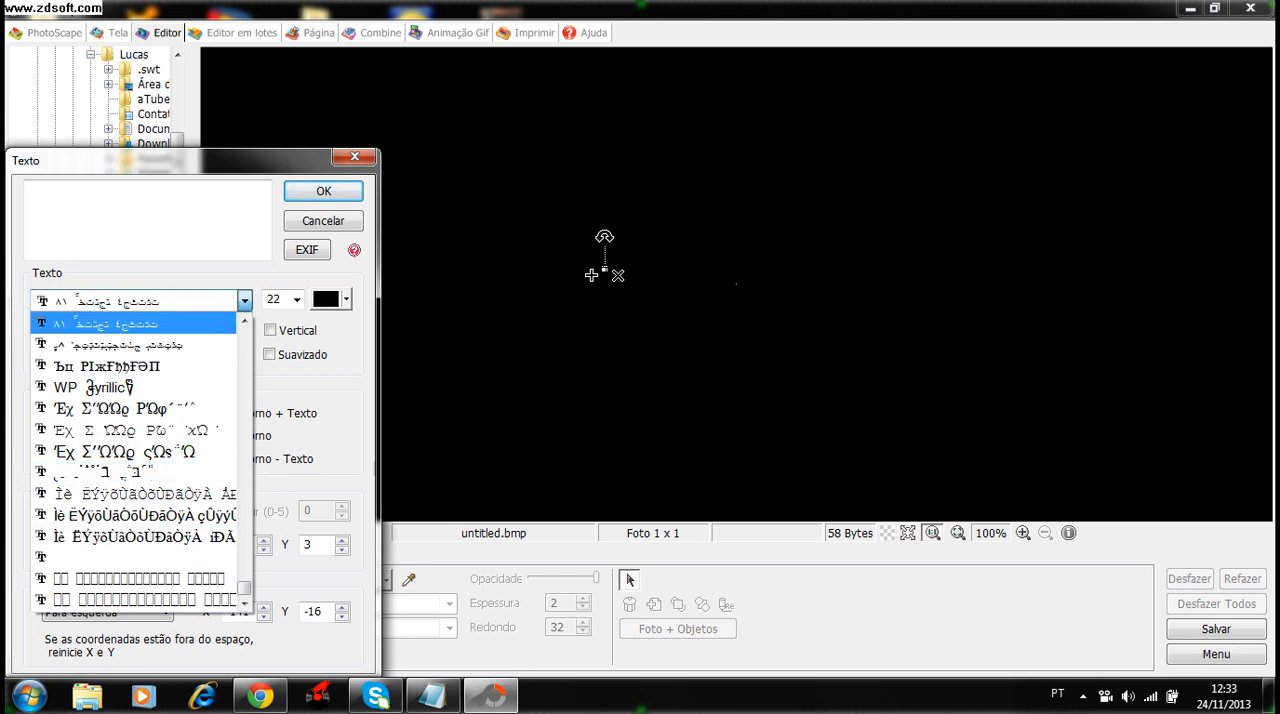
pyautogui.press('Up')
pyautogui.press('Up')
pyautogui.press('Up')
pyautogui.press('Up')
pyautogui.press('Up')
pyautogui.press('Up')
pyautogui.press('Up')
pyautogui.press('Down')
pyautogui.press('Down')
pyautogui.press('Down')
pyautogui.press('Down')
pyautogui.press('Down')
pyautogui.press('Down')
pyautogui.press('Down')
pyautogui.press('Down')
pyautogui.press('Down')
pyautogui.press('Down')
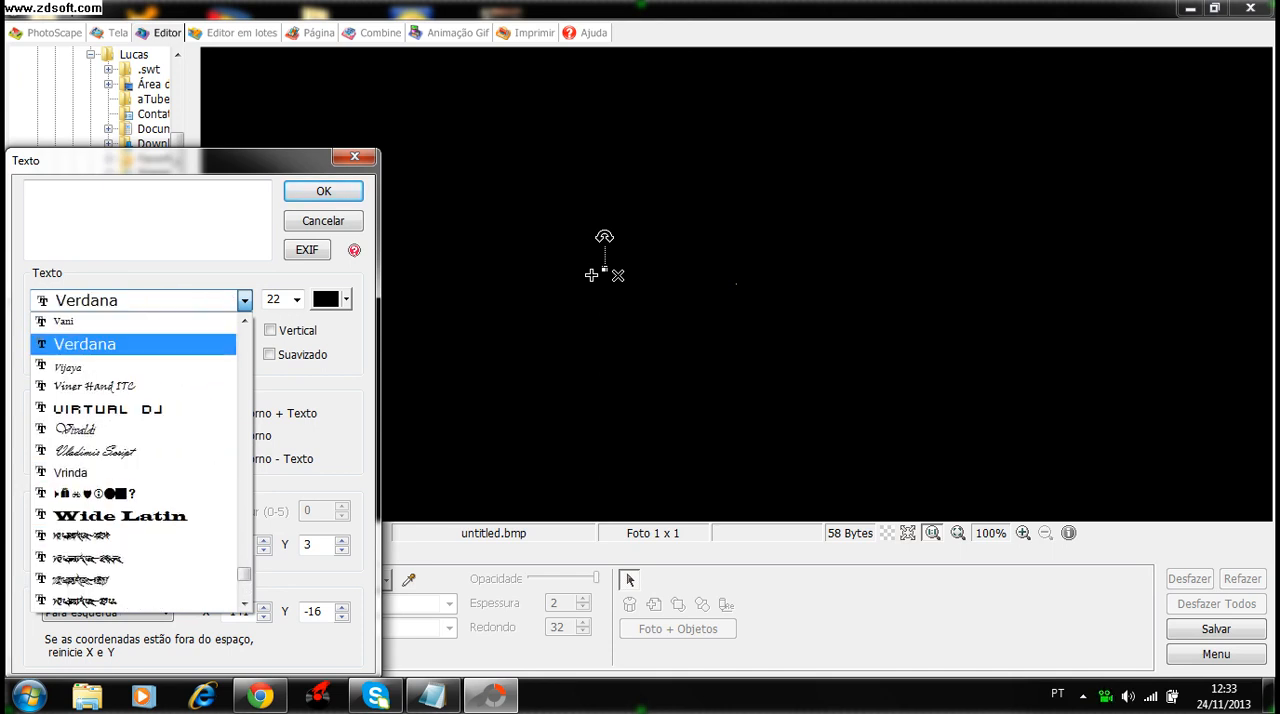
pyautogui.press('Up')
pyautogui.press('Up')
pyautogui.press('Up')
pyautogui.press('Up')
pyautogui.press('Up')
pyautogui.press('Up')
pyautogui.press('Up')
pyautogui.press('Up')
pyautogui.press('Up')
pyautogui.press('Up')
pyautogui.press('Down')
pyautogui.press('Down')
pyautogui.press('Down')
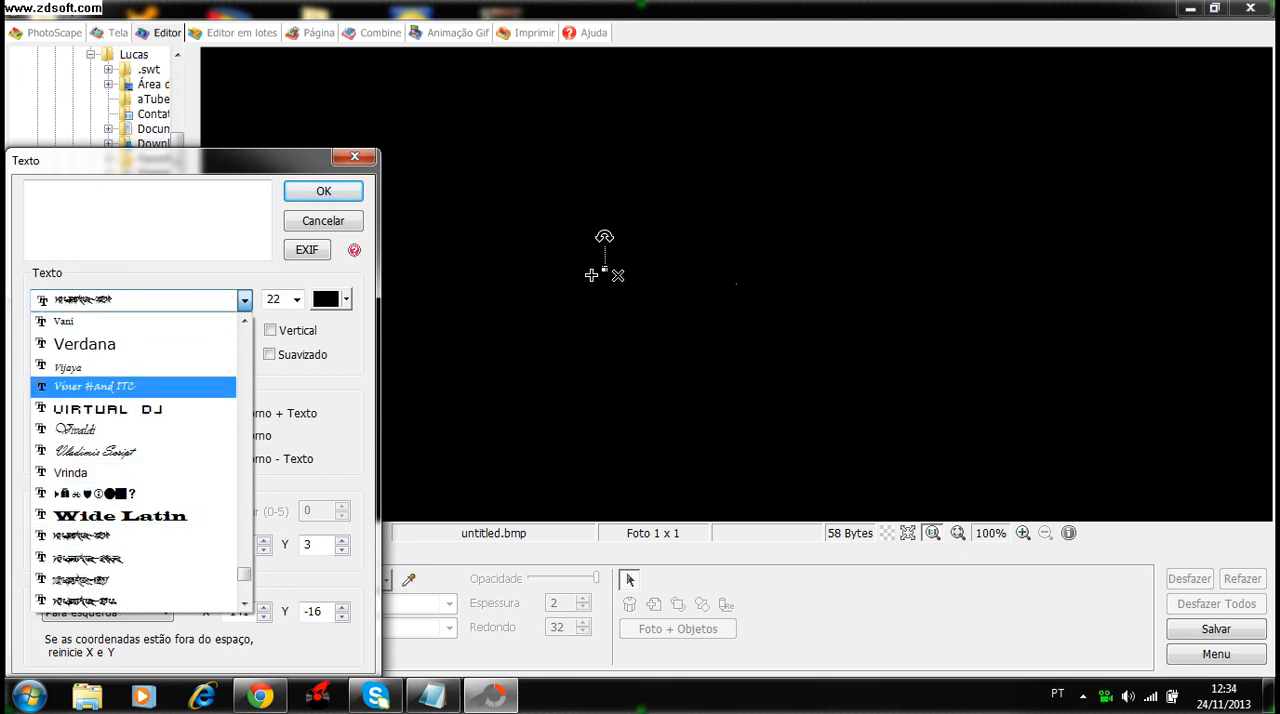
pyautogui.press('Down')
pyautogui.press('Down')
pyautogui.press('Down')
pyautogui.press('Down')
pyautogui.press('Down')
pyautogui.press('Down')
pyautogui.press('Down')
pyautogui.press('Down')
pyautogui.press('Down')
pyautogui.press('Up')
pyautogui.press('Return')
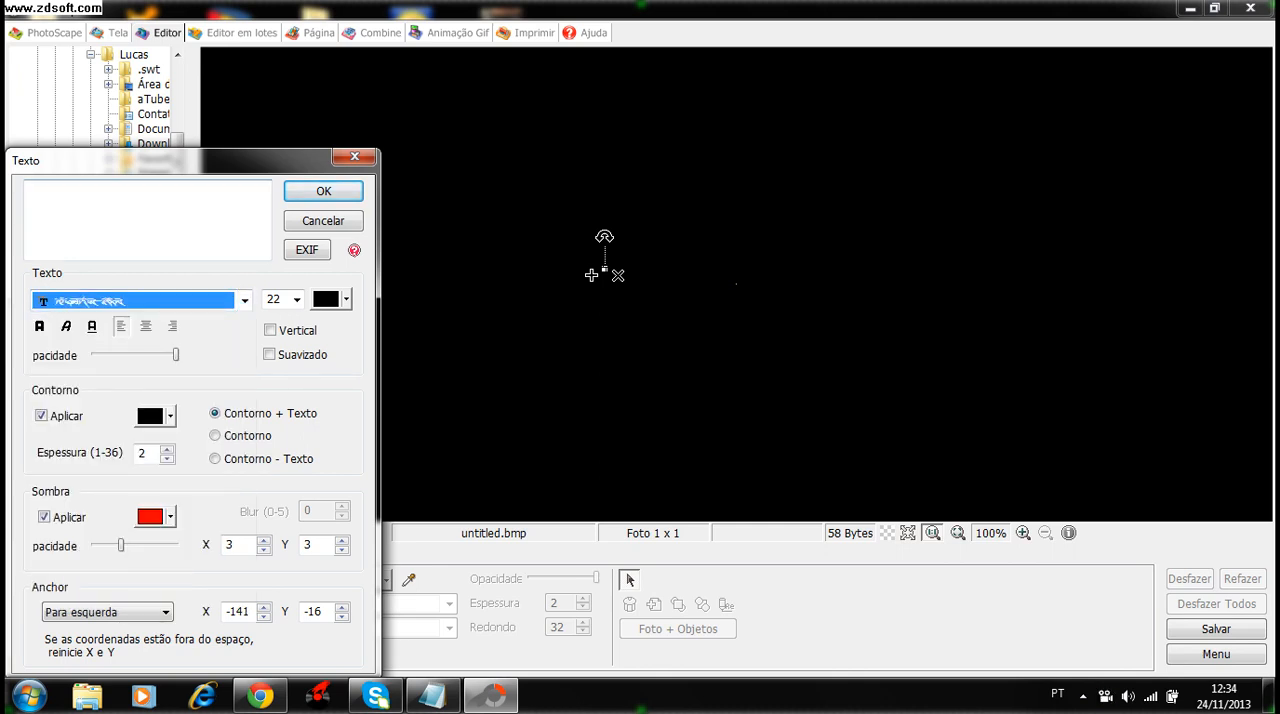
# - Enter a first name as the text and set the text colour to pale cream
pyautogui.write('L')
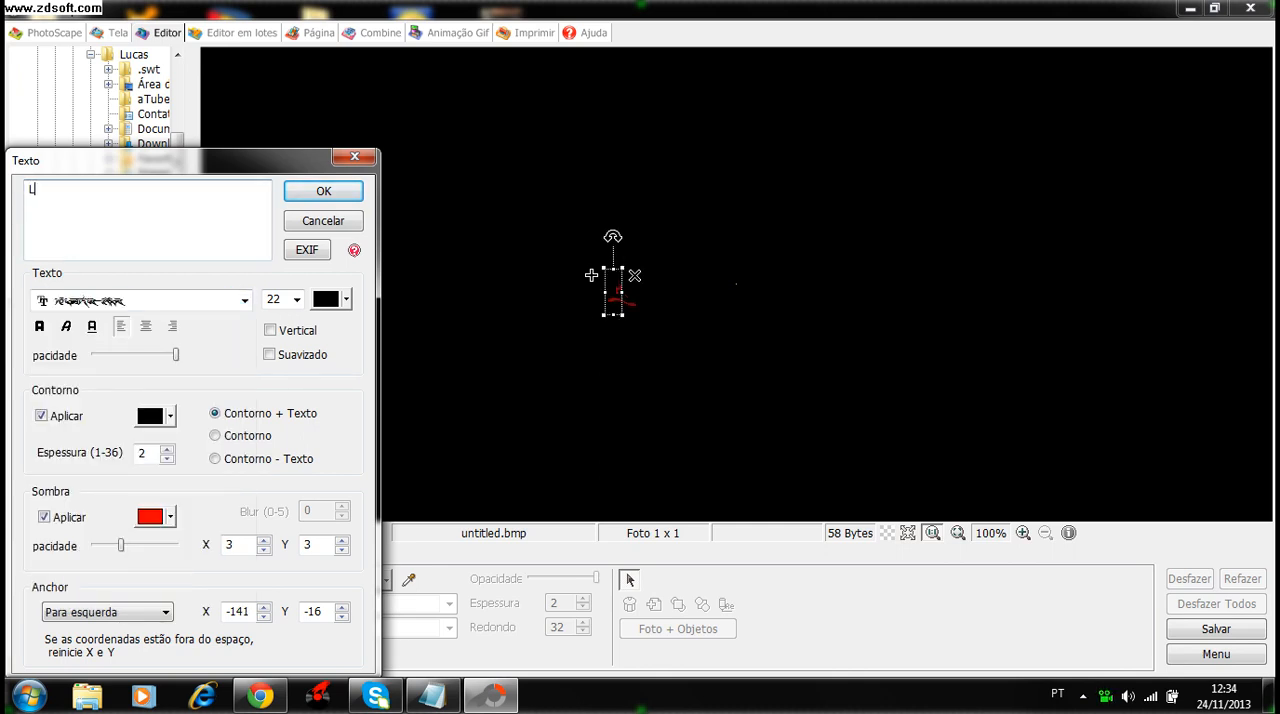
pyautogui.write('icas')
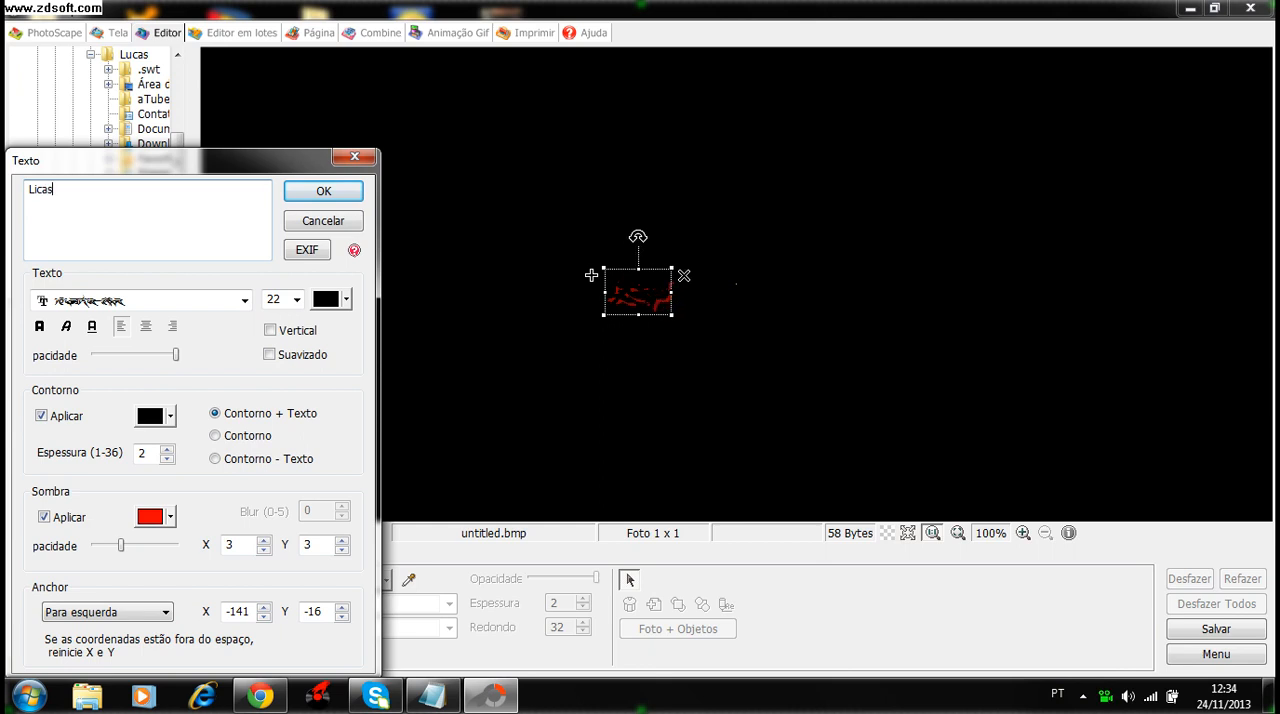
pyautogui.click(345, 299)
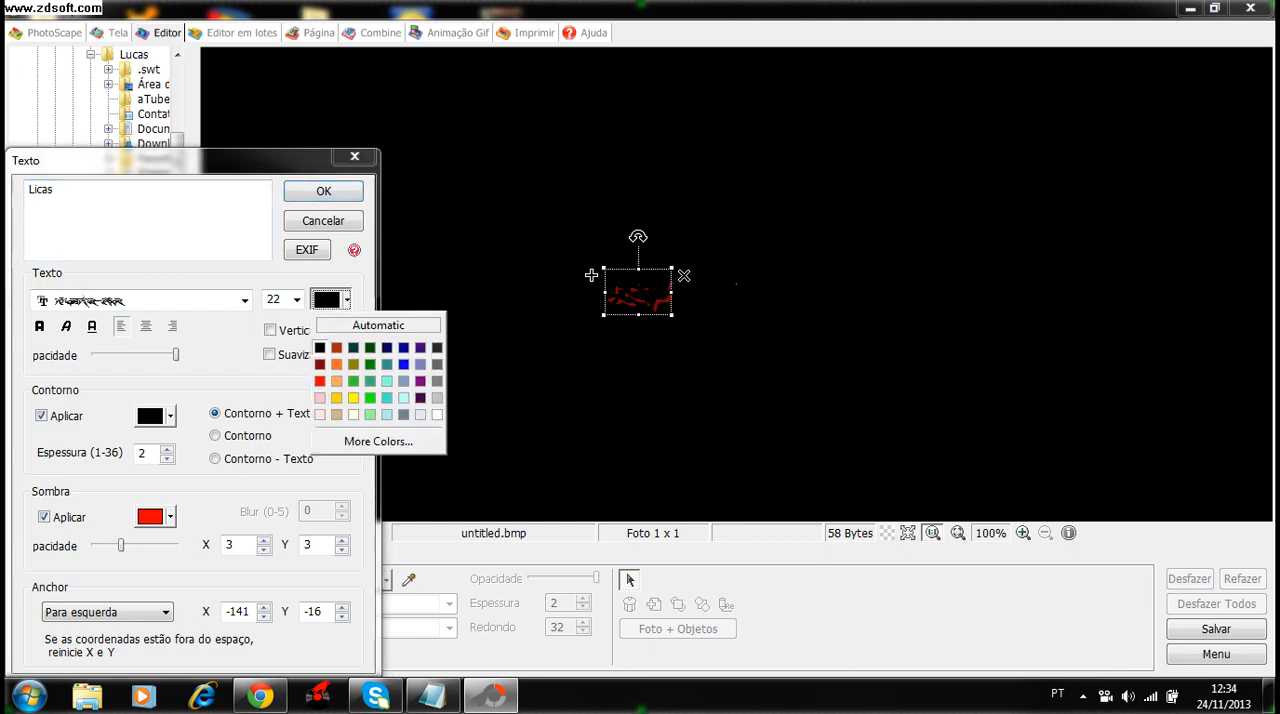
pyautogui.click(354, 415)
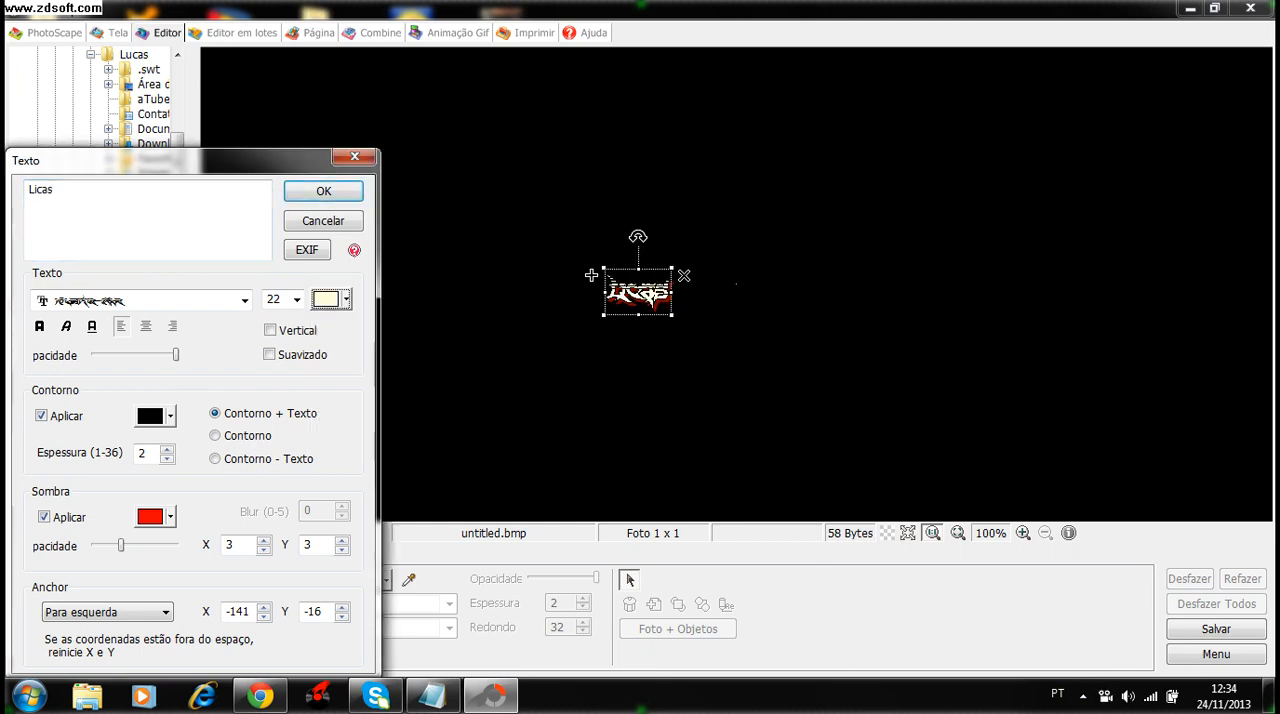
# - Set the text's shadow colour to pale pink and its outline colour to brownish red
pyautogui.click(170, 516)
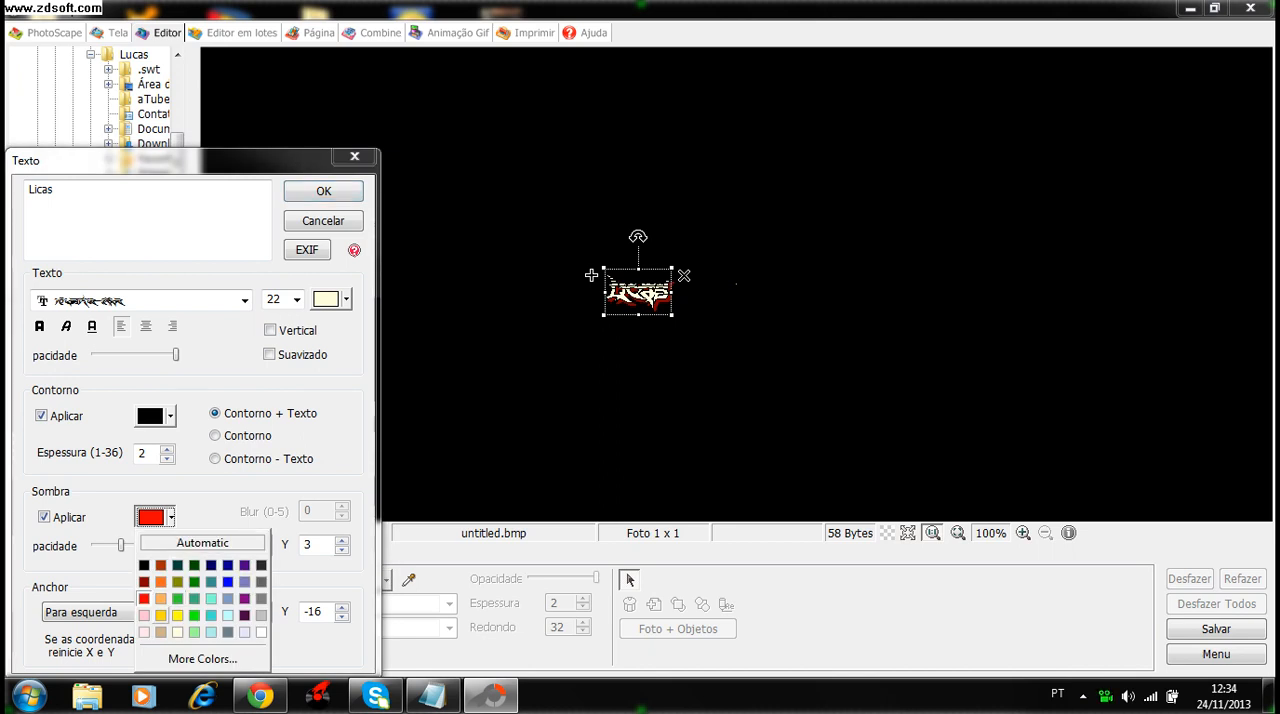
pyautogui.click(161, 615)
pyautogui.click(170, 516)
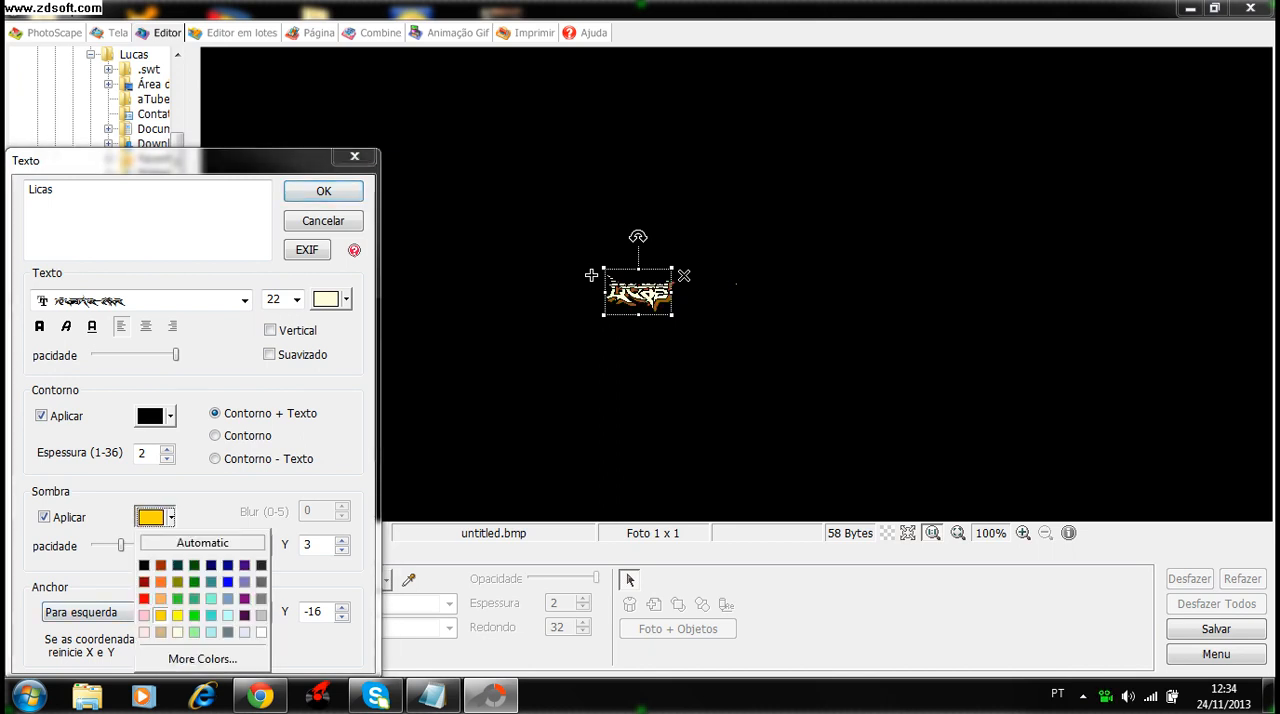
pyautogui.click(144, 615)
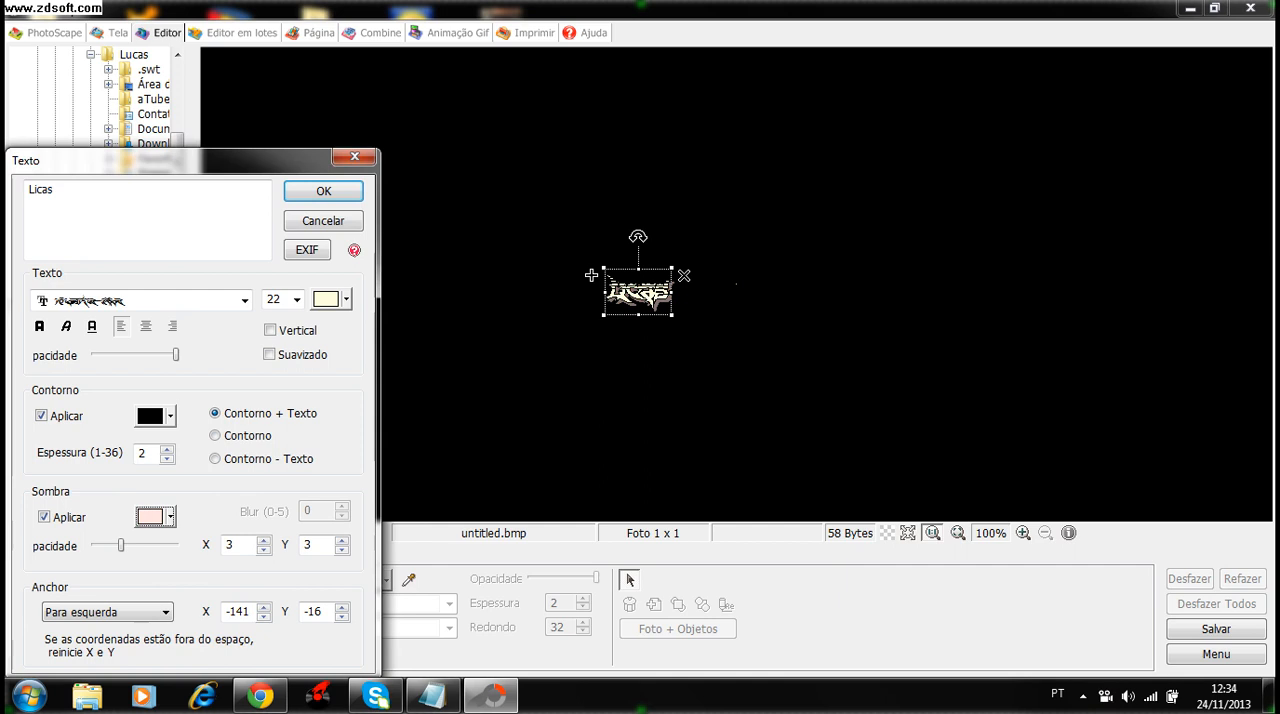
pyautogui.click(170, 416)
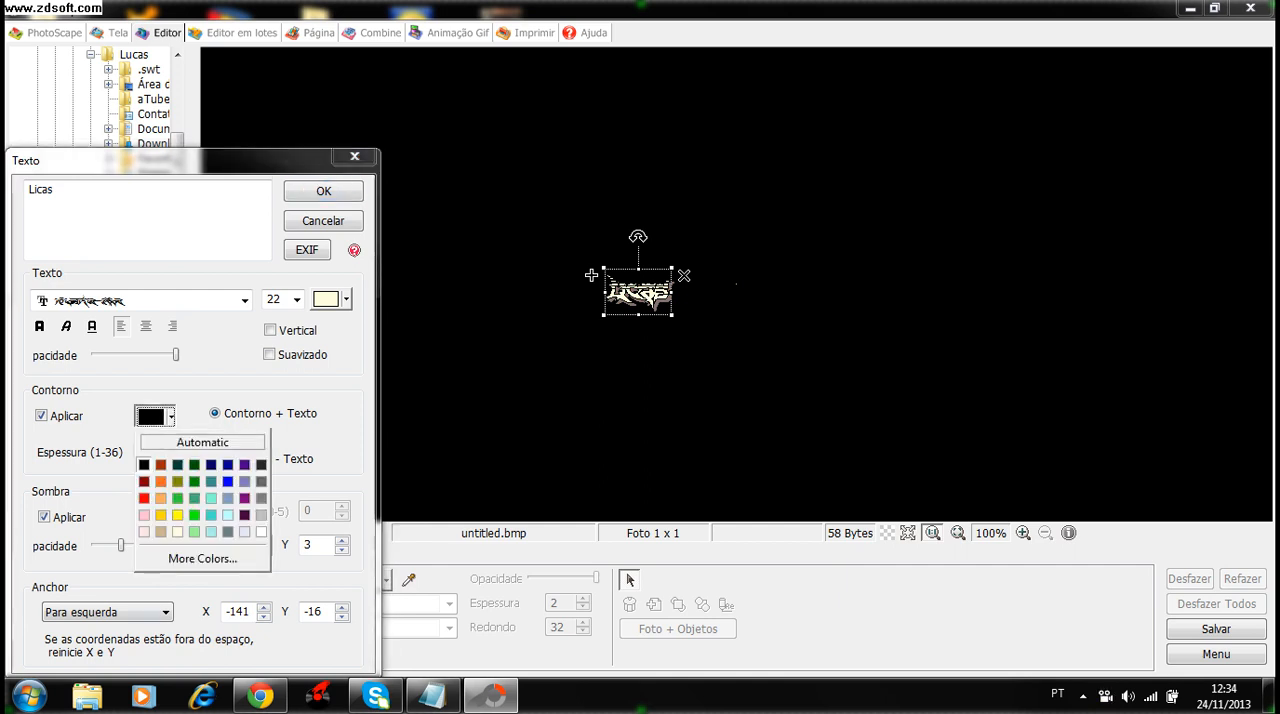
pyautogui.click(160, 464)
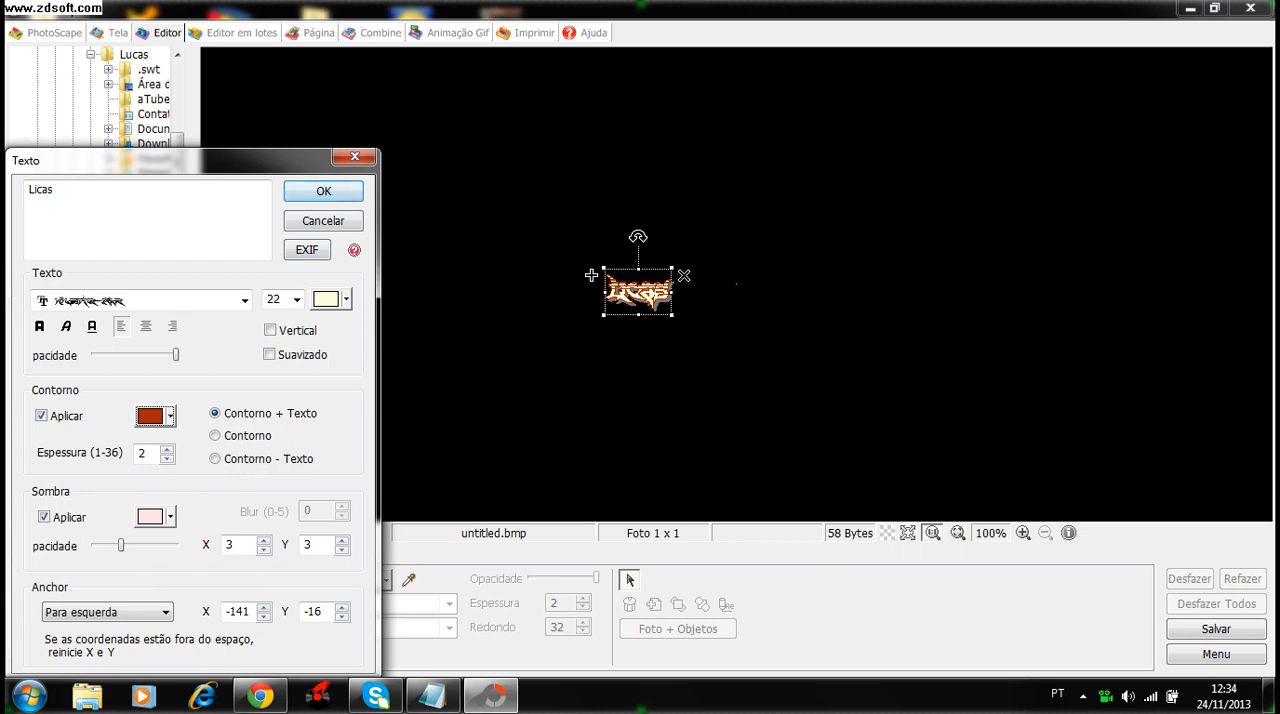
# - Apply the text settings, then enlarge the text object and move it to the upper left of the canvas
pyautogui.click(323, 191)
pyautogui.moveTo(673, 315); pyautogui.dragTo(1034, 569)
pyautogui.moveTo(820, 400); pyautogui.dragTo(505, 185)
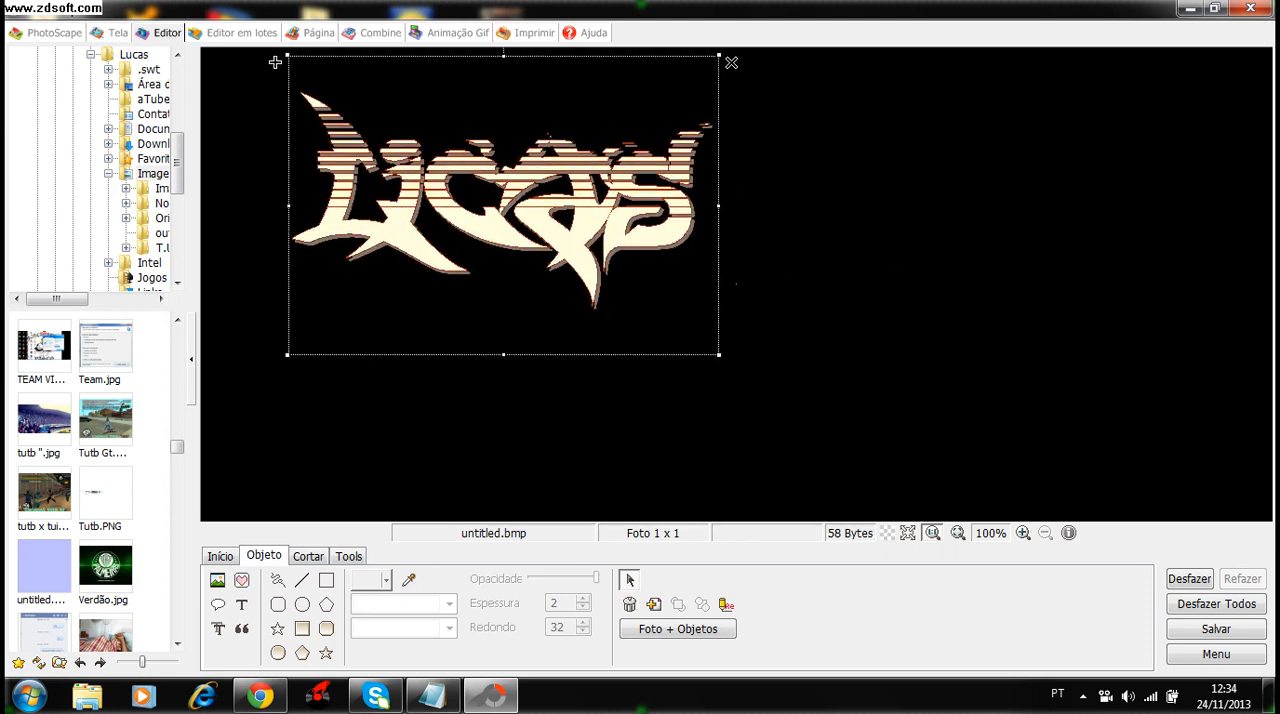
# - Delete the enlarged text object from the canvas
pyautogui.click(275, 62)
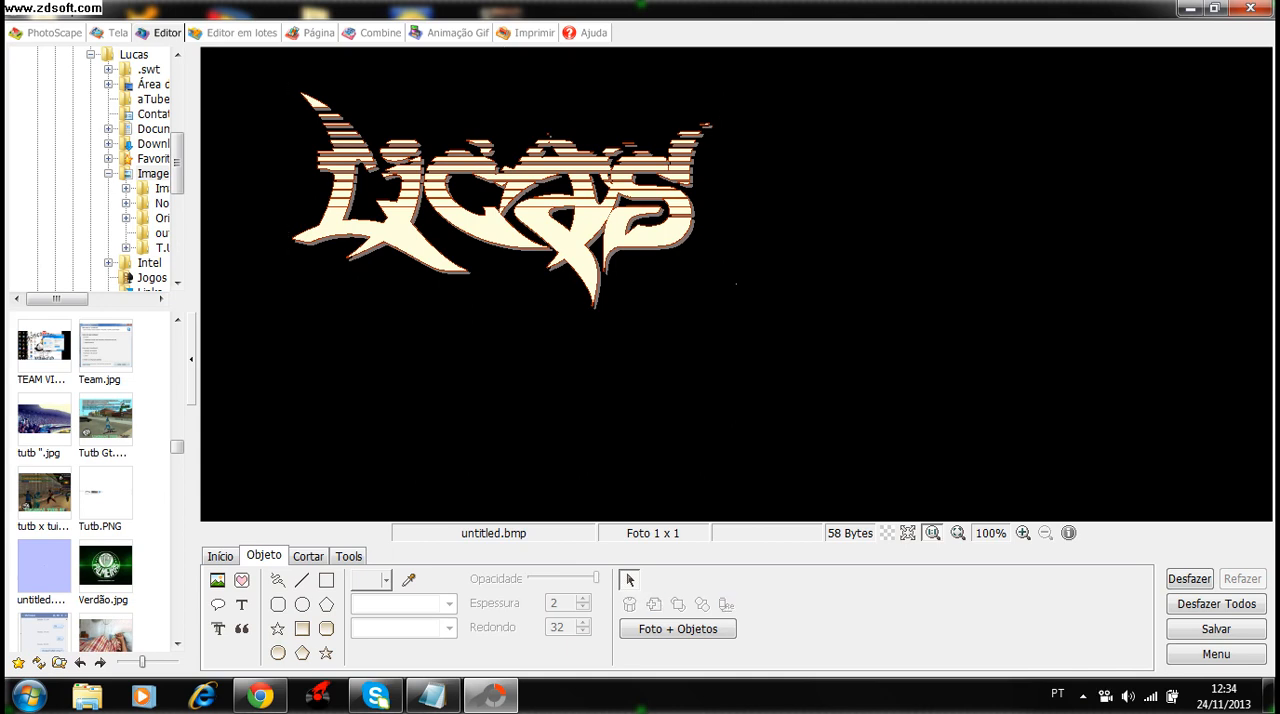
pyautogui.click(275, 62)
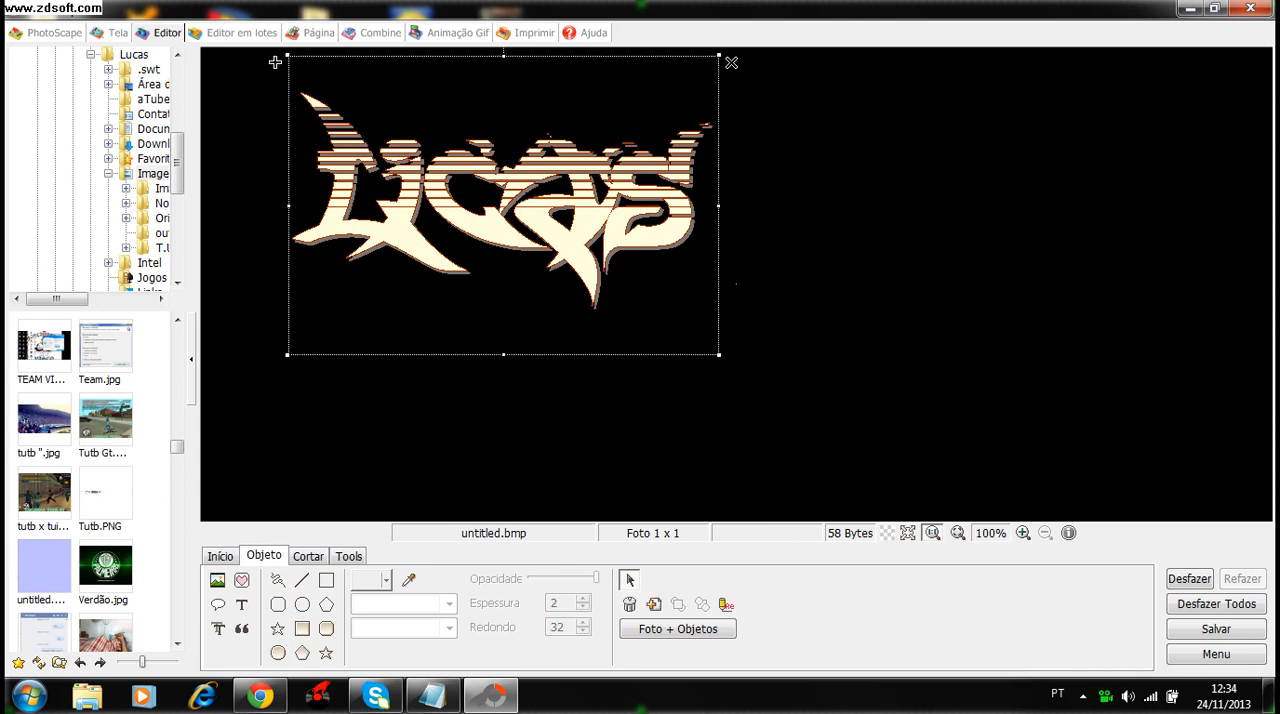
pyautogui.press('Delete')
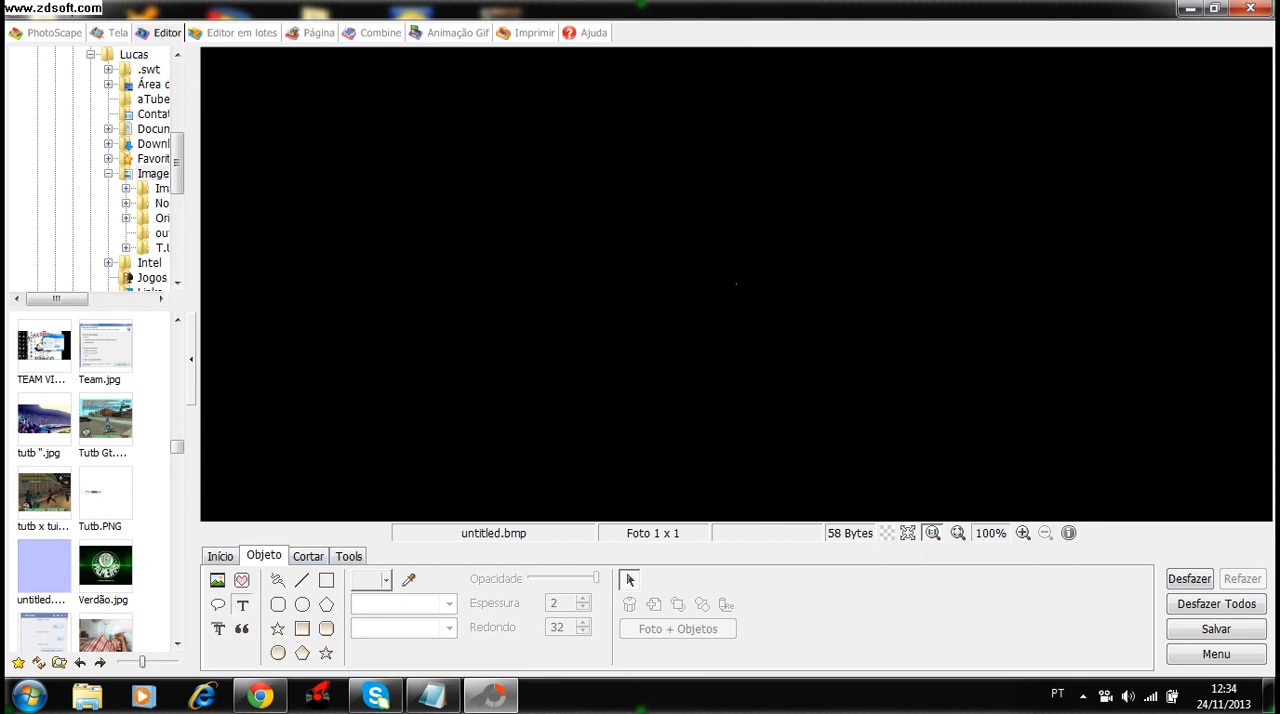
# - Add a new text object and browse upward through the installed fonts, setting its font to the outlined RoseGPL variant
pyautogui.click(241, 604)
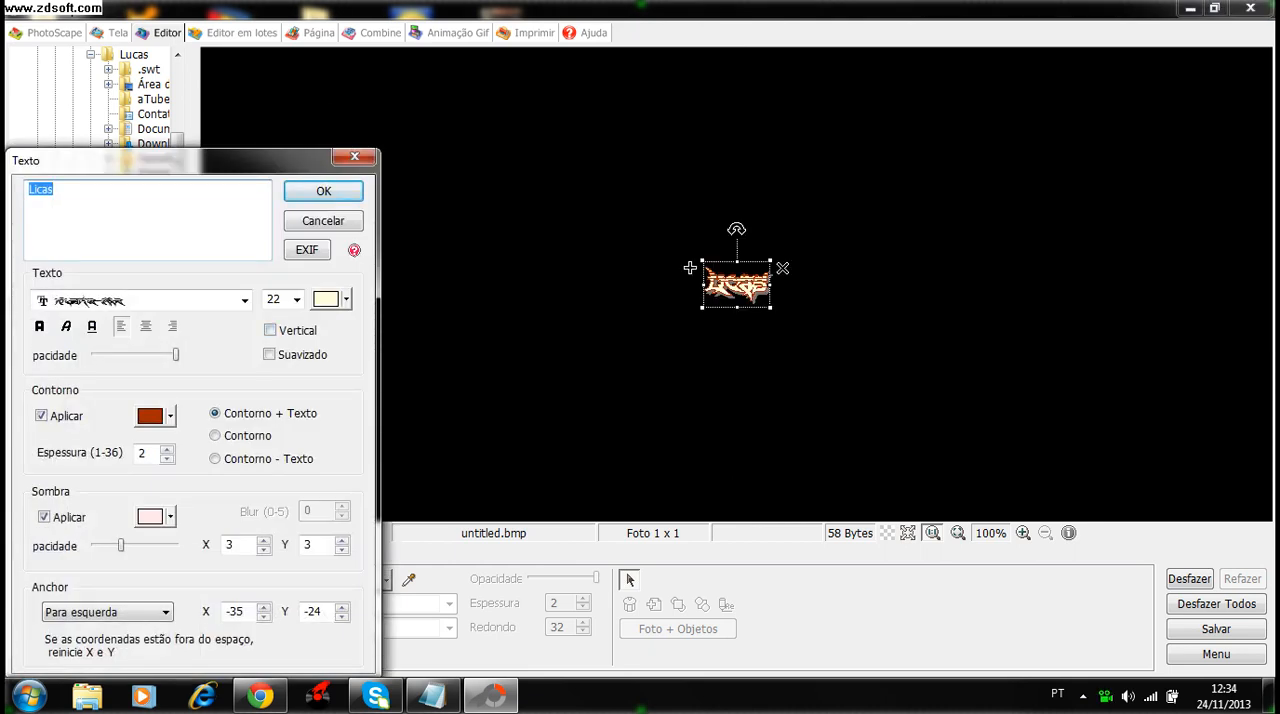
pyautogui.click(245, 300)
pyautogui.press('Up')
pyautogui.press('Up')
pyautogui.press('Up')
pyautogui.press('Up')
pyautogui.press('Up')
pyautogui.press('Up')
pyautogui.press('Up')
pyautogui.press('Up')
pyautogui.press('Up')
pyautogui.press('Up')
pyautogui.press('Up')
pyautogui.press('Up')
pyautogui.press('Up')
pyautogui.press('Up')
pyautogui.press('Up')
pyautogui.press('Up')
pyautogui.press('Up')
pyautogui.press('Up')
pyautogui.press('Up')
pyautogui.press('Up')
pyautogui.press('Up')
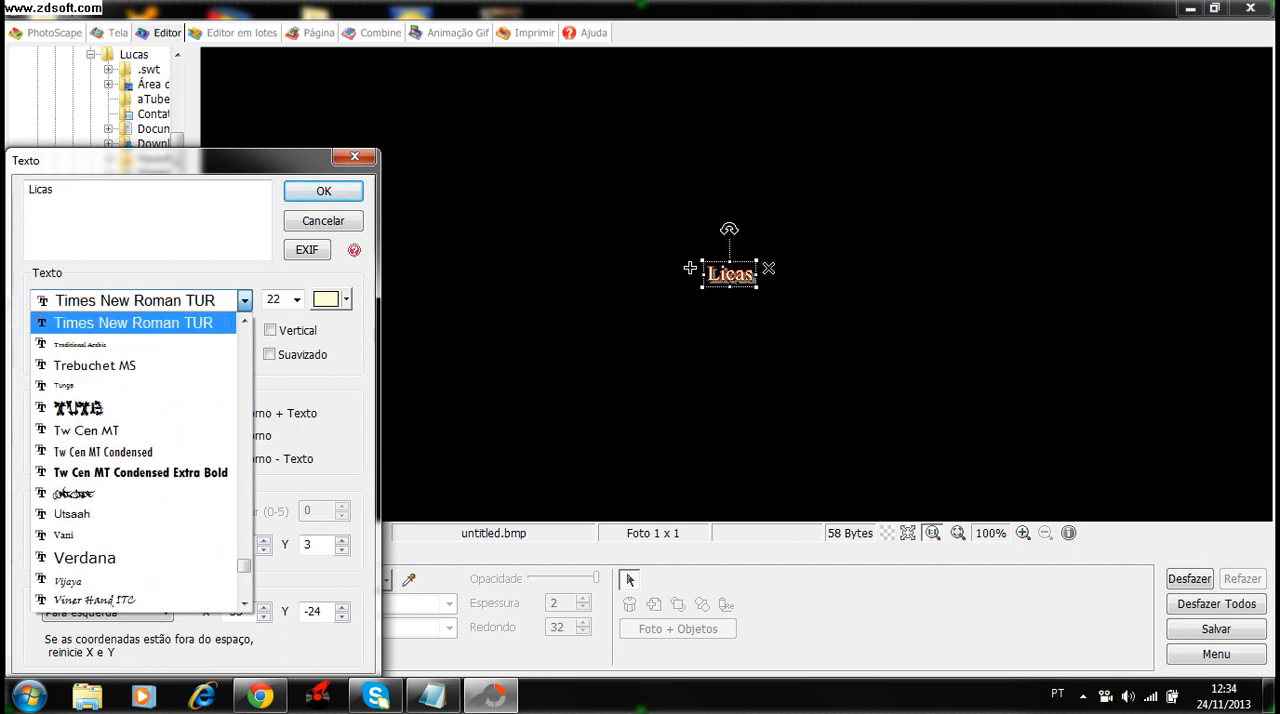
pyautogui.press('Up')
pyautogui.press('Up')
pyautogui.press('Up')
pyautogui.press('Up')
pyautogui.press('Up')
pyautogui.press('Up')
pyautogui.press('Up')
pyautogui.press('Up')
pyautogui.press('Up')
pyautogui.press('Up')
pyautogui.press('Up')
pyautogui.press('Up')
pyautogui.press('Up')
pyautogui.press('Up')
pyautogui.press('Up')
pyautogui.press('Up')
pyautogui.press('Up')
pyautogui.press('Up')
pyautogui.press('Up')
pyautogui.press('Up')
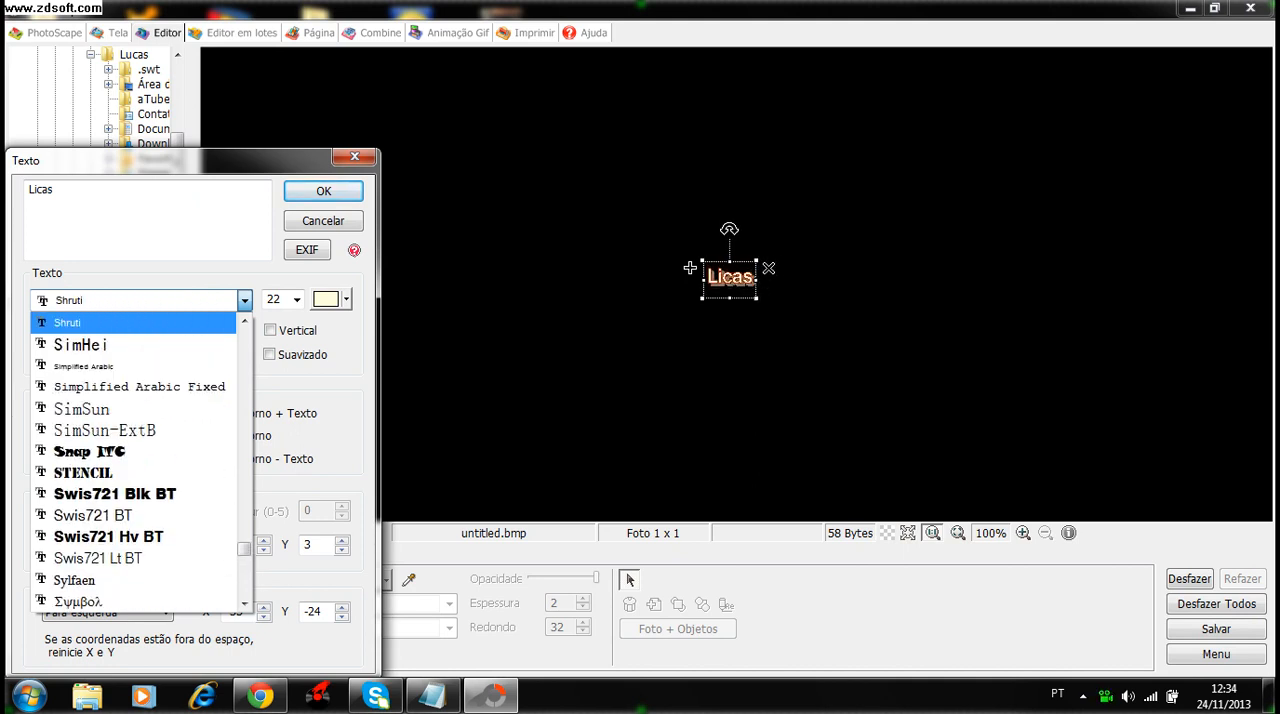
pyautogui.press('Down')
pyautogui.press('Down')
pyautogui.press('Down')
pyautogui.press('Down')
pyautogui.press('Down')
pyautogui.press('Down')
pyautogui.press('Up')
pyautogui.press('Down')
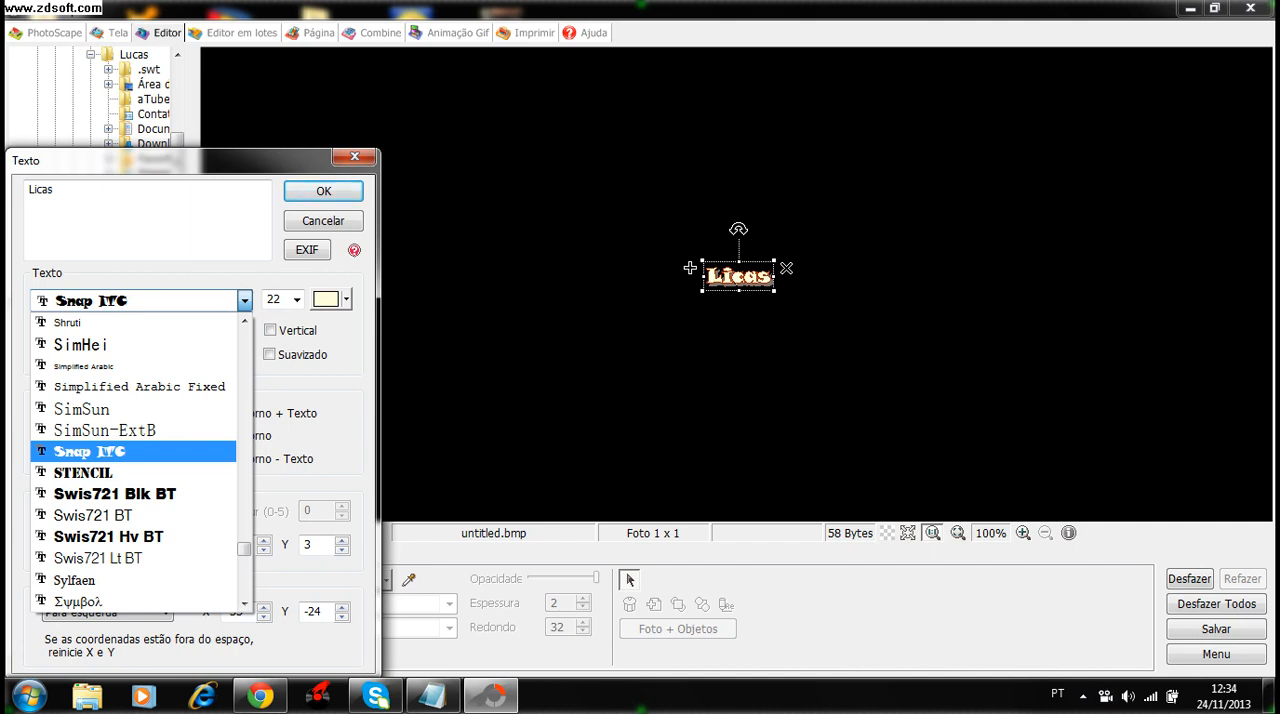
pyautogui.press('Up')
pyautogui.press('Up')
pyautogui.press('Up')
pyautogui.press('Up')
pyautogui.press('Up')
pyautogui.press('Up')
pyautogui.press('Up')
pyautogui.press('Up')
pyautogui.press('Up')
pyautogui.press('Up')
pyautogui.press('Up')
pyautogui.press('Up')
pyautogui.press('Up')
pyautogui.press('Up')
pyautogui.press('Up')
pyautogui.press('Up')
pyautogui.press('Up')
pyautogui.press('Up')
pyautogui.press('Up')
pyautogui.press('Up')
pyautogui.press('Up')
pyautogui.press('Up')
pyautogui.press('Up')
pyautogui.press('Up')
pyautogui.press('Up')
pyautogui.press('Up')
pyautogui.press('Up')
pyautogui.press('Up')
pyautogui.press('Up')
pyautogui.press('Up')
pyautogui.press('Up')
pyautogui.press('Up')
pyautogui.press('Up')
pyautogui.press('Up')
pyautogui.press('Up')
pyautogui.press('Up')
pyautogui.press('Up')
pyautogui.press('Up')
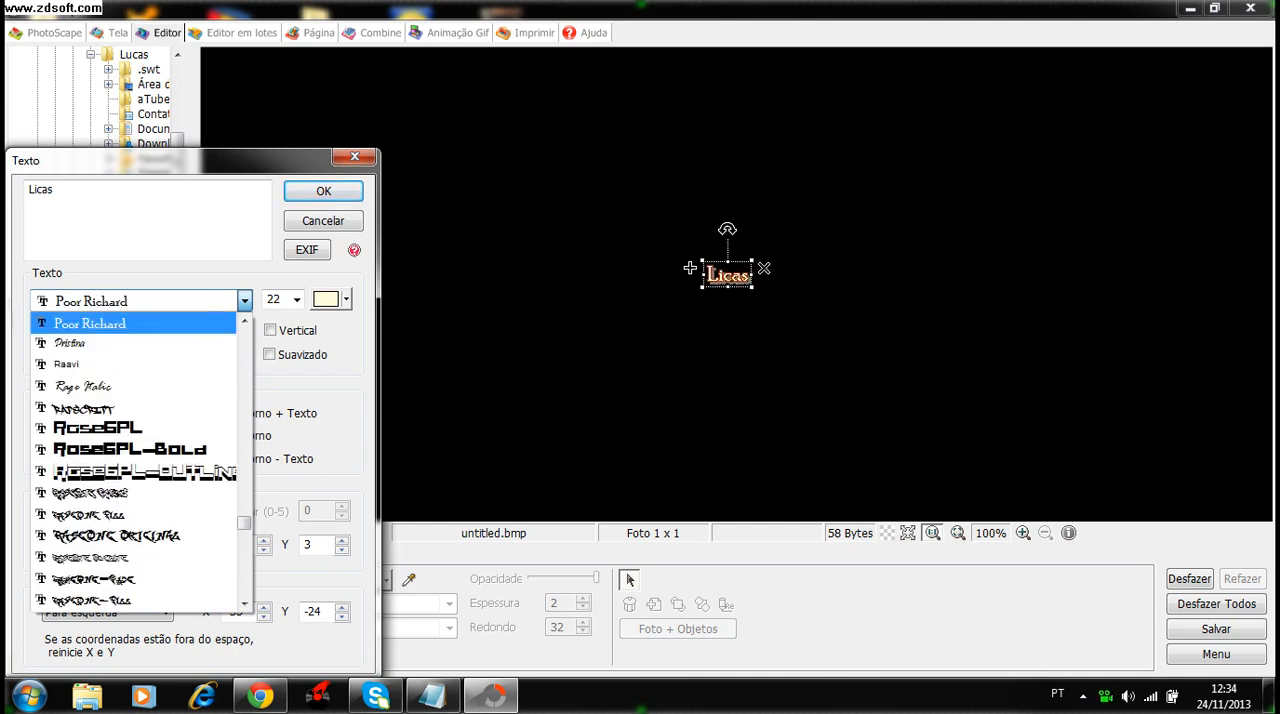
pyautogui.press('Down')
pyautogui.press('Down')
pyautogui.press('Down')
pyautogui.press('Down')
pyautogui.press('Down')
pyautogui.press('Down')
pyautogui.press('Down')
pyautogui.press('Down')
pyautogui.press('Down')
pyautogui.press('Up')
pyautogui.press('Up')
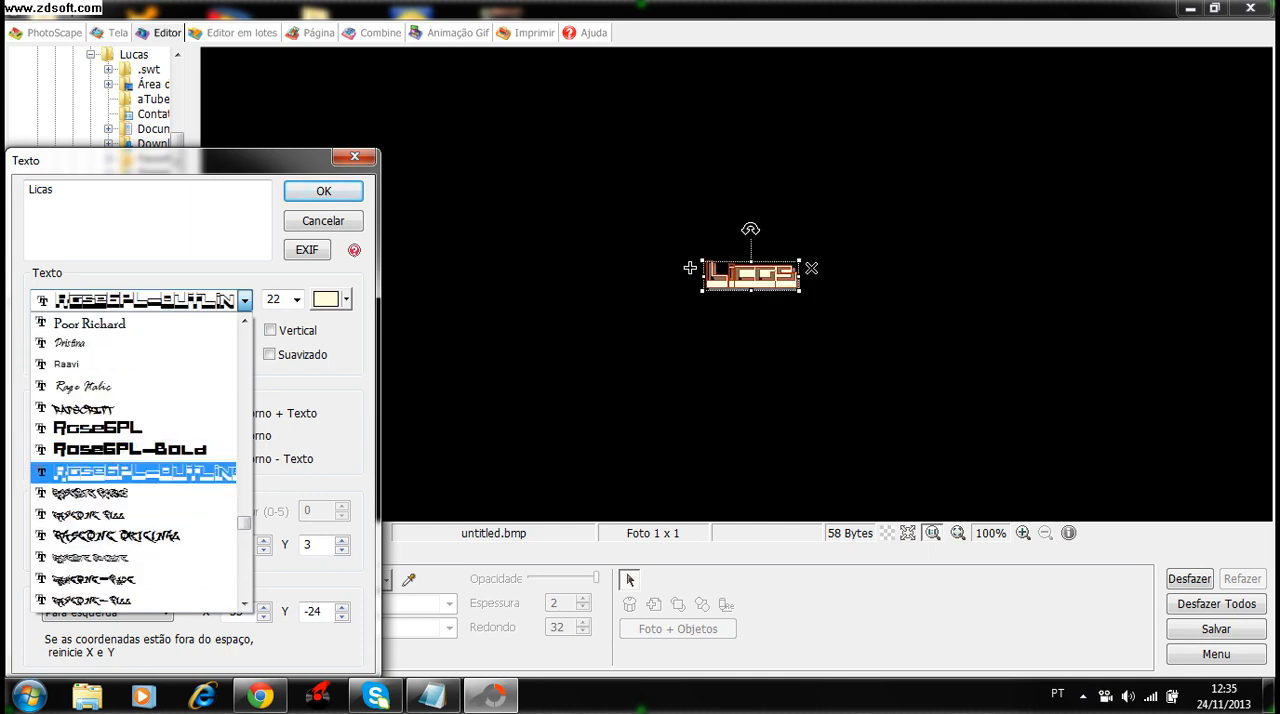
pyautogui.press('Return')
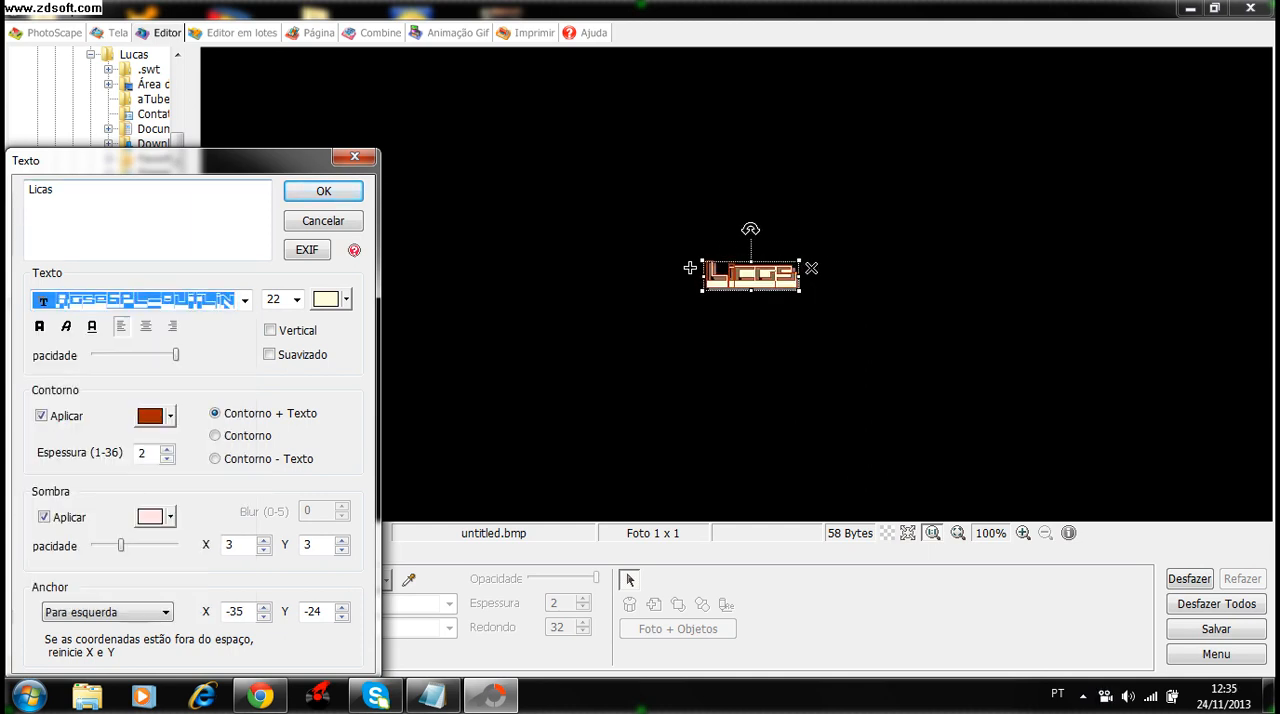
# - Replace the misspelled text with the correctly spelled first name
pyautogui.click(56, 190)
pyautogui.press('BackSpace')
pyautogui.press('BackSpace')
pyautogui.press('BackSpace')
pyautogui.press('BackSpace')
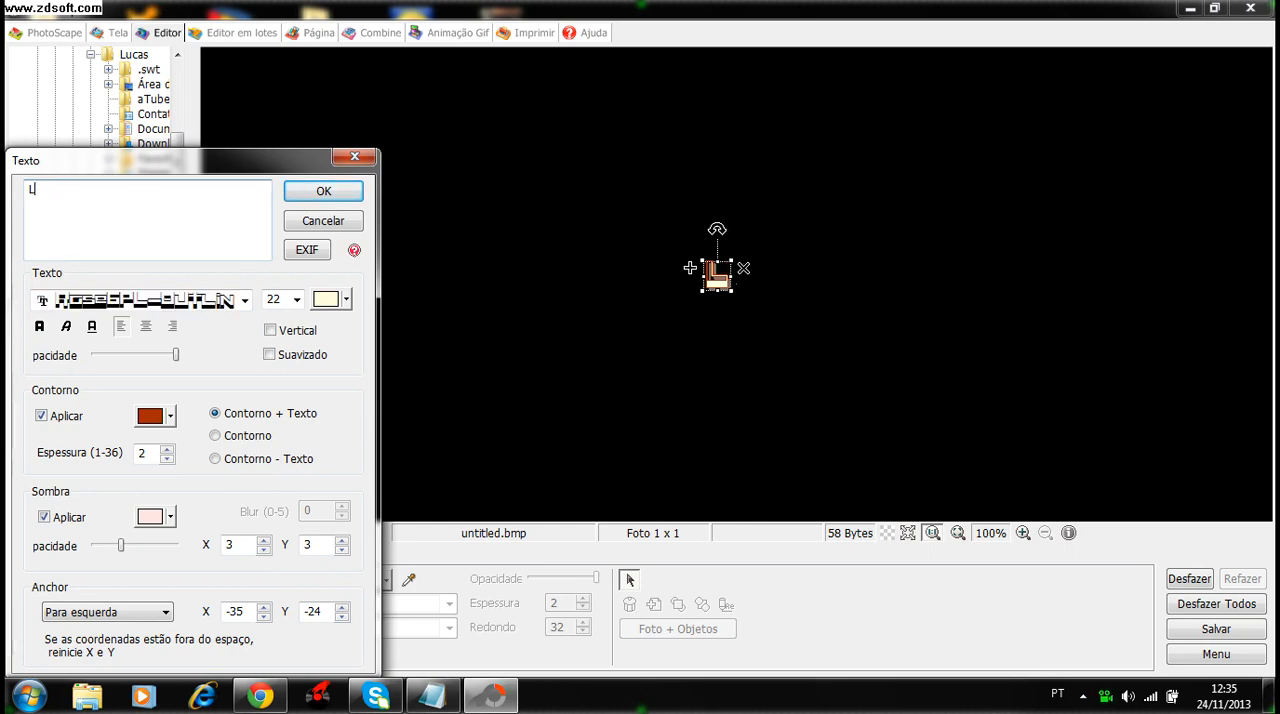
pyautogui.press('BackSpace')
pyautogui.write('Lucas')
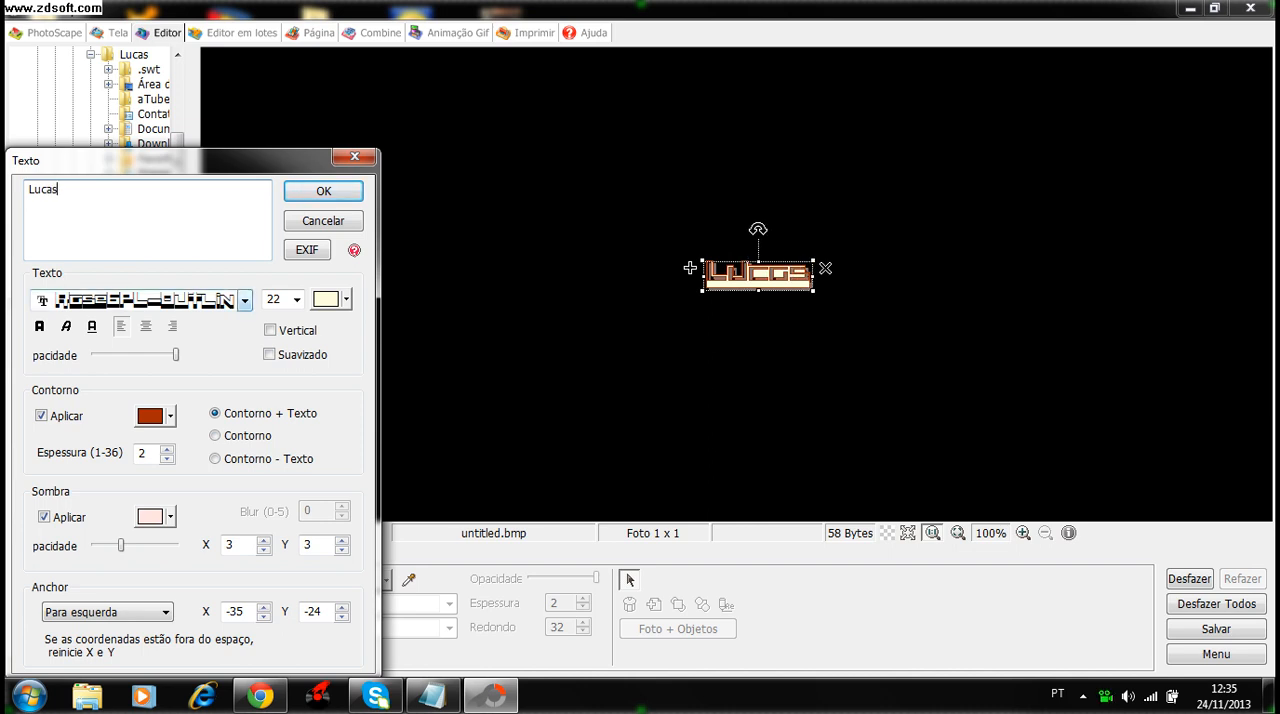
# - Browse further up the installed fonts and set the text font to Paintcans, listed just after Owned
pyautogui.click(244, 299)
pyautogui.press('Up')
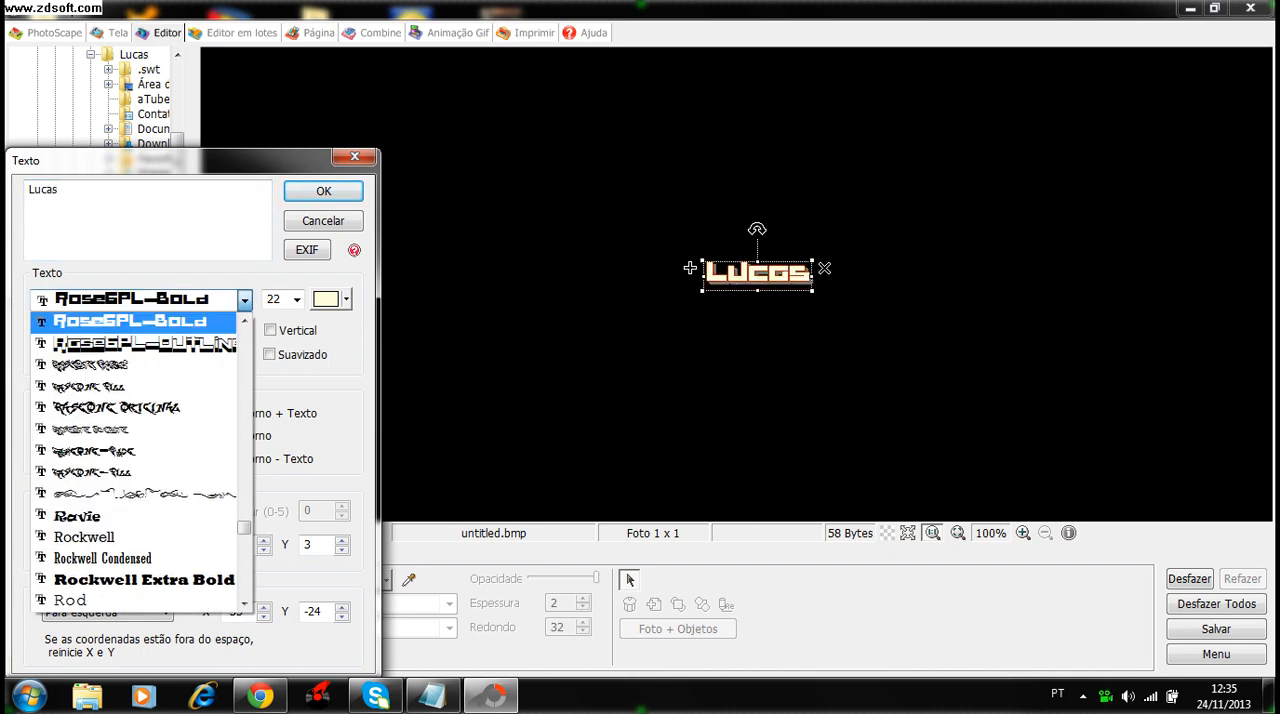
pyautogui.press('Up')
pyautogui.press('Up')
pyautogui.press('Up')
pyautogui.press('Up')
pyautogui.press('Up')
pyautogui.press('Up')
pyautogui.press('Up')
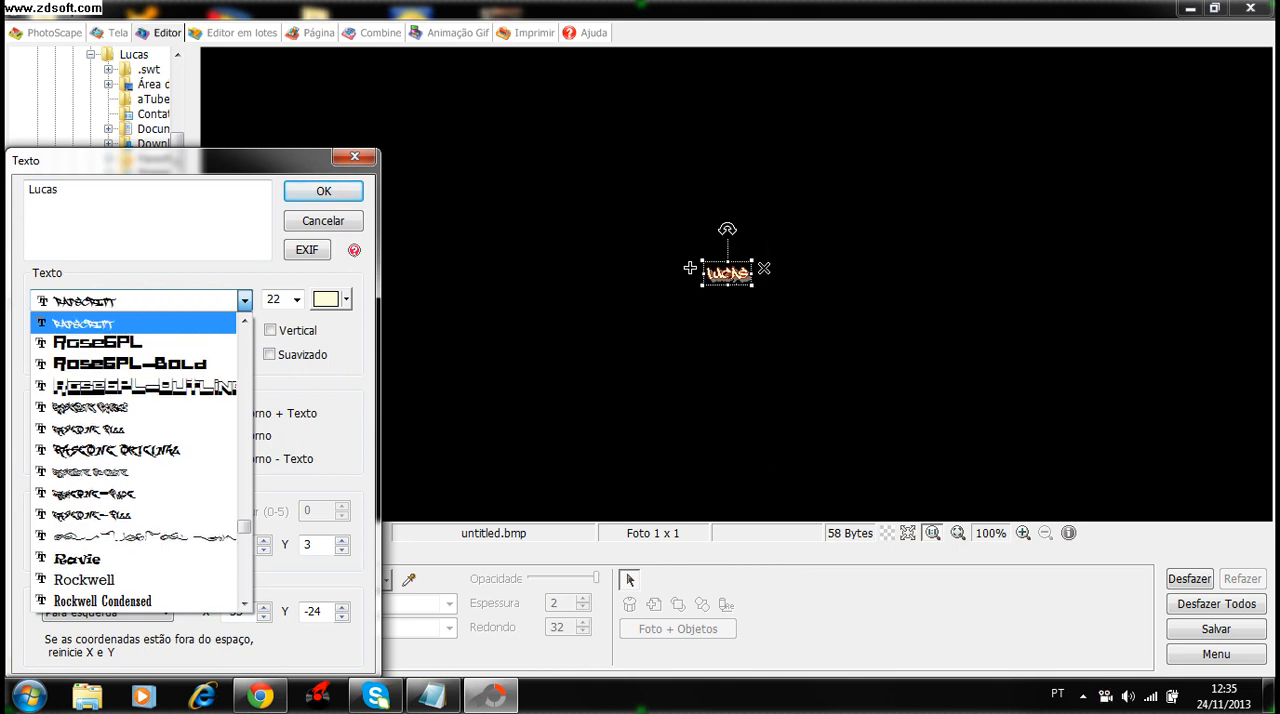
pyautogui.press('Up')
pyautogui.press('Up')
pyautogui.press('Up')
pyautogui.press('Up')
pyautogui.press('Up')
pyautogui.press('Up')
pyautogui.press('Up')
pyautogui.press('Up')
pyautogui.press('Up')
pyautogui.press('Up')
pyautogui.press('Up')
pyautogui.press('Up')
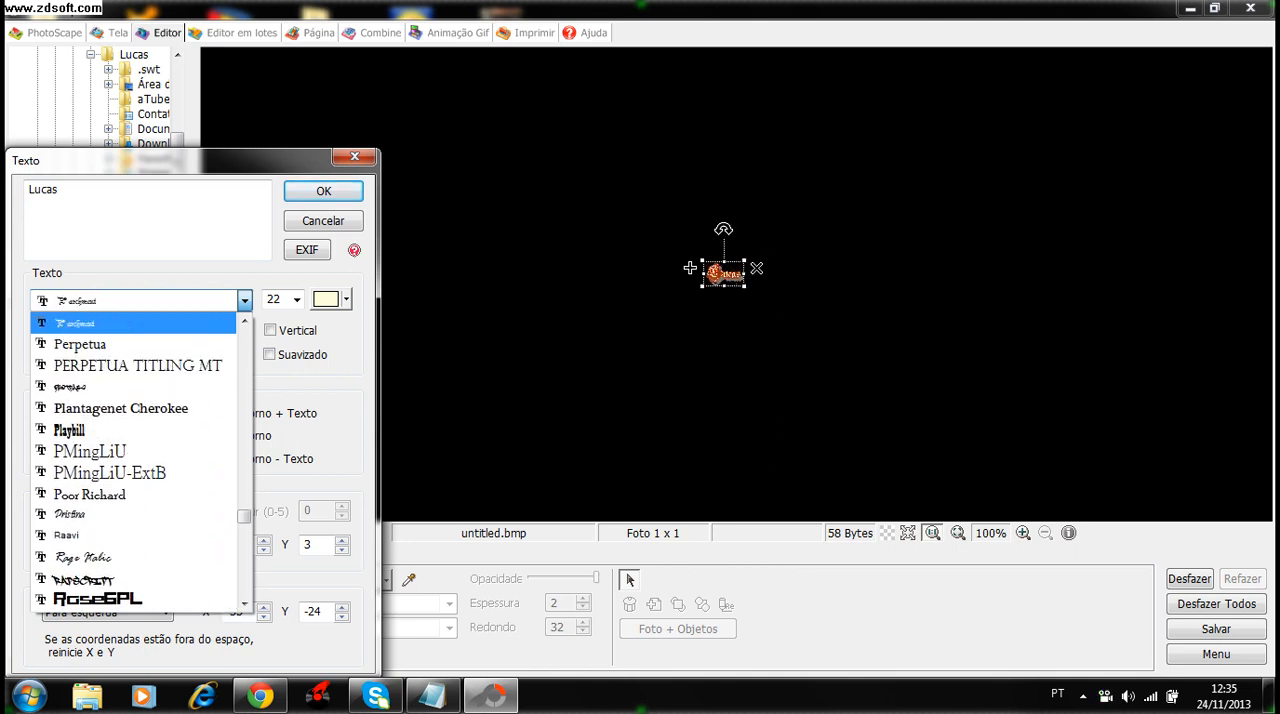
pyautogui.press('Down')
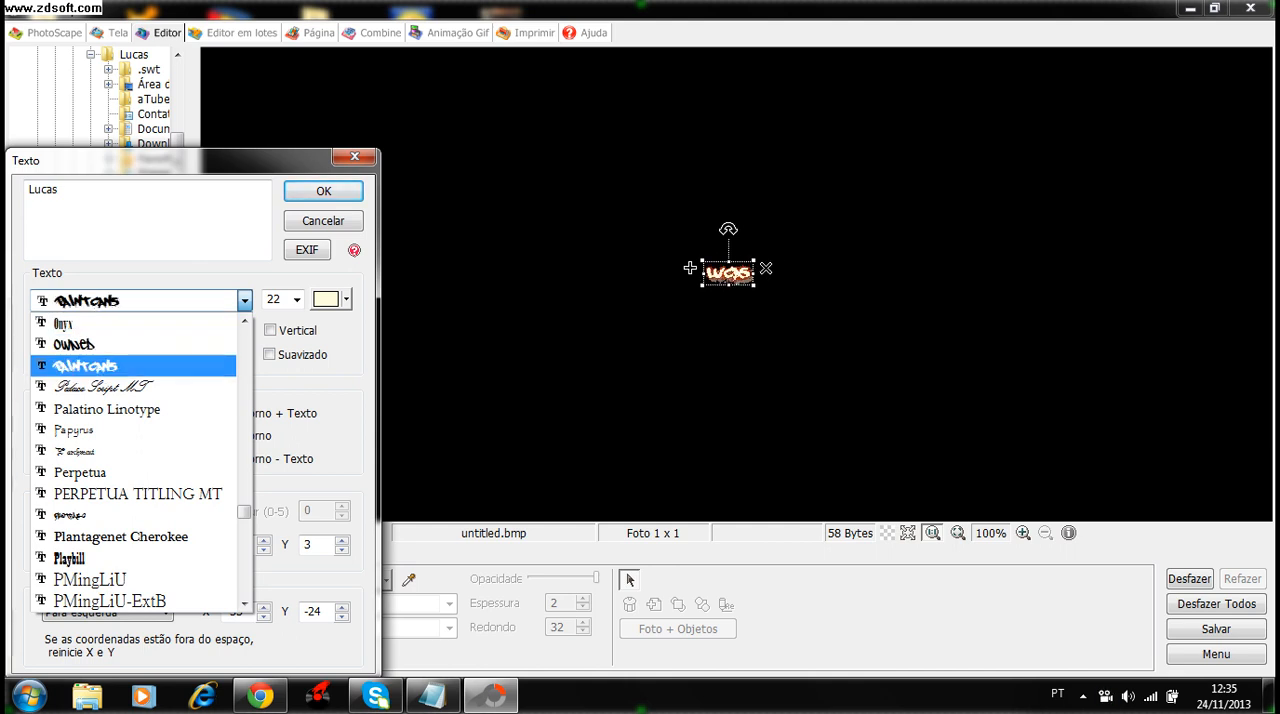
pyautogui.press('Return')
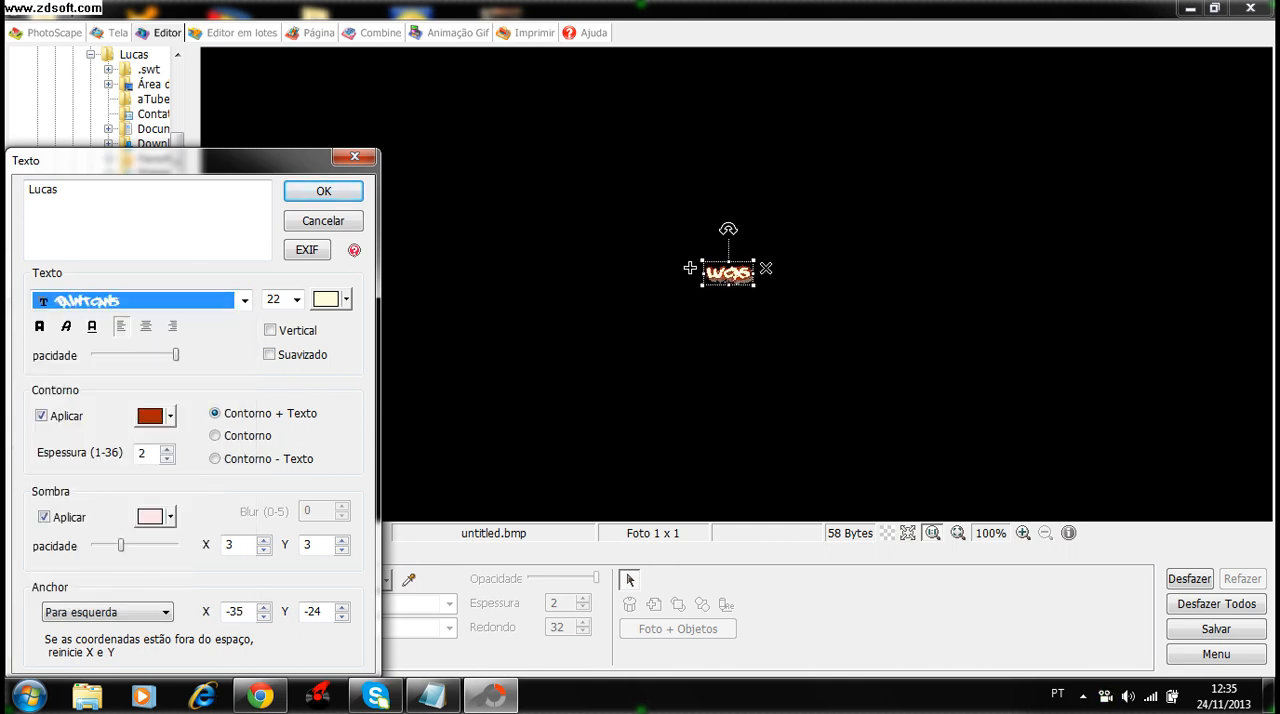
# - Set the outline colour to green and the shadow colour to red, and apply the text settings
pyautogui.click(170, 415)
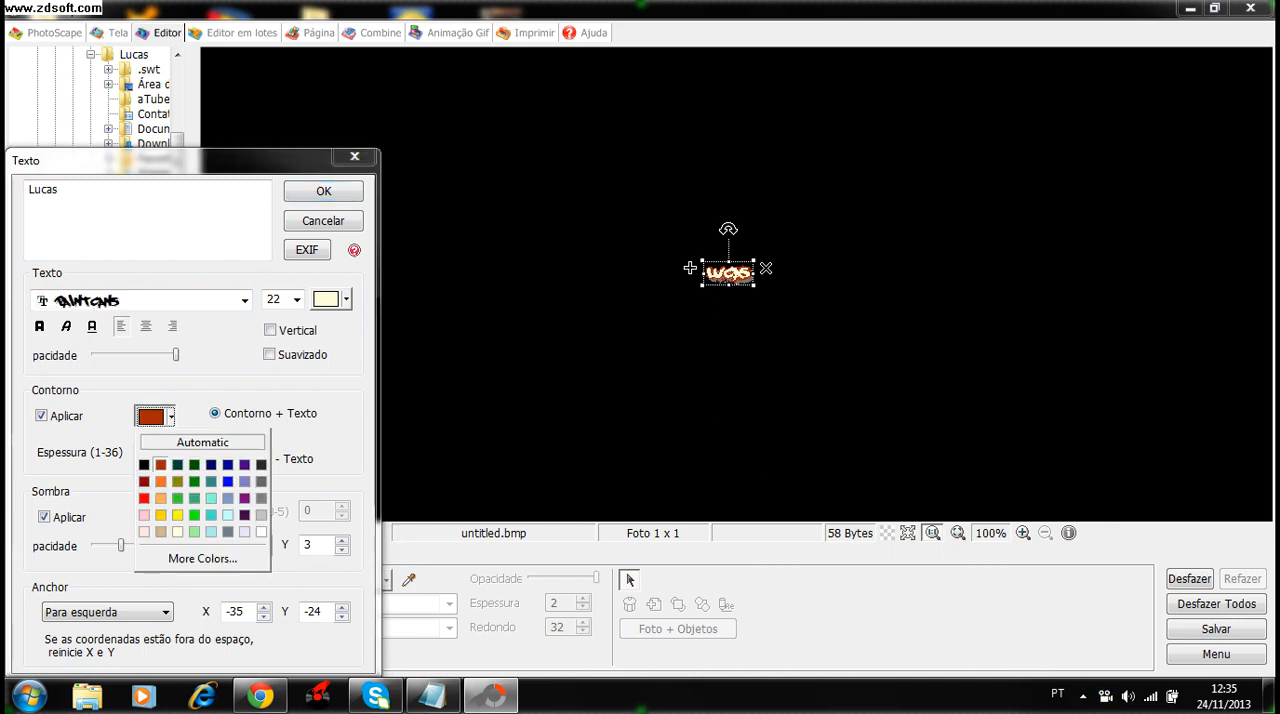
pyautogui.click(165, 520)
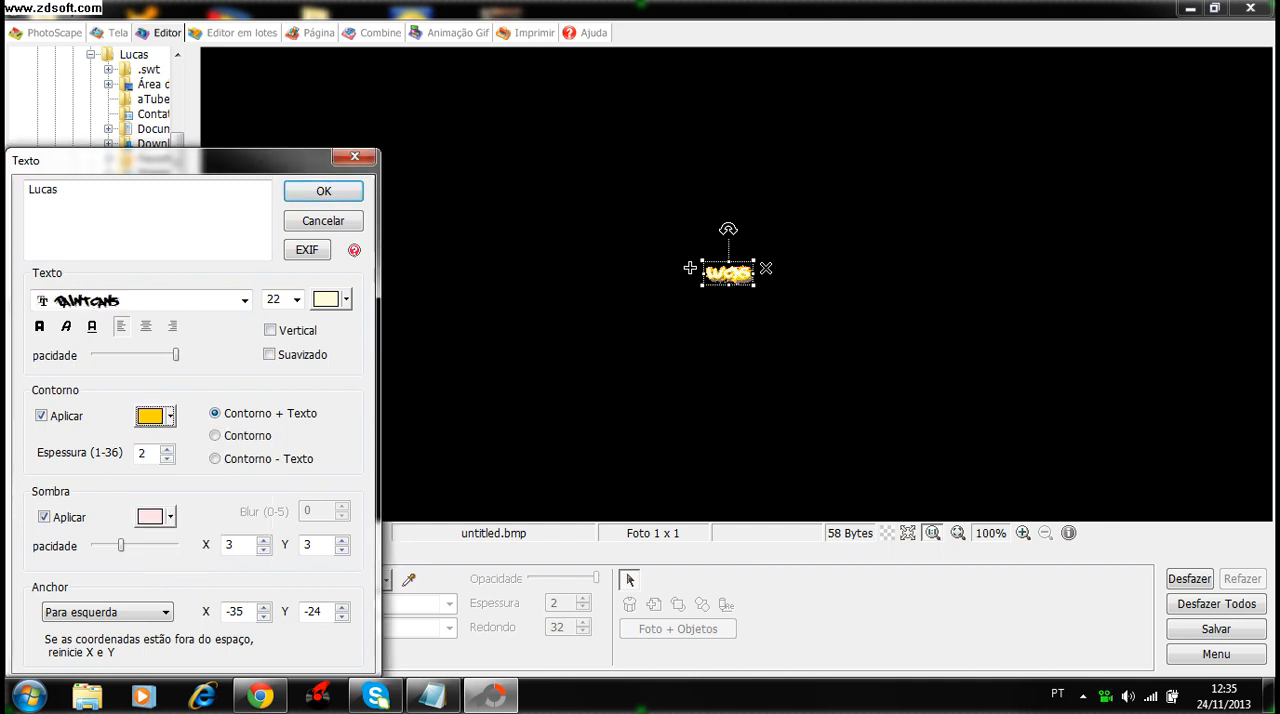
pyautogui.click(170, 415)
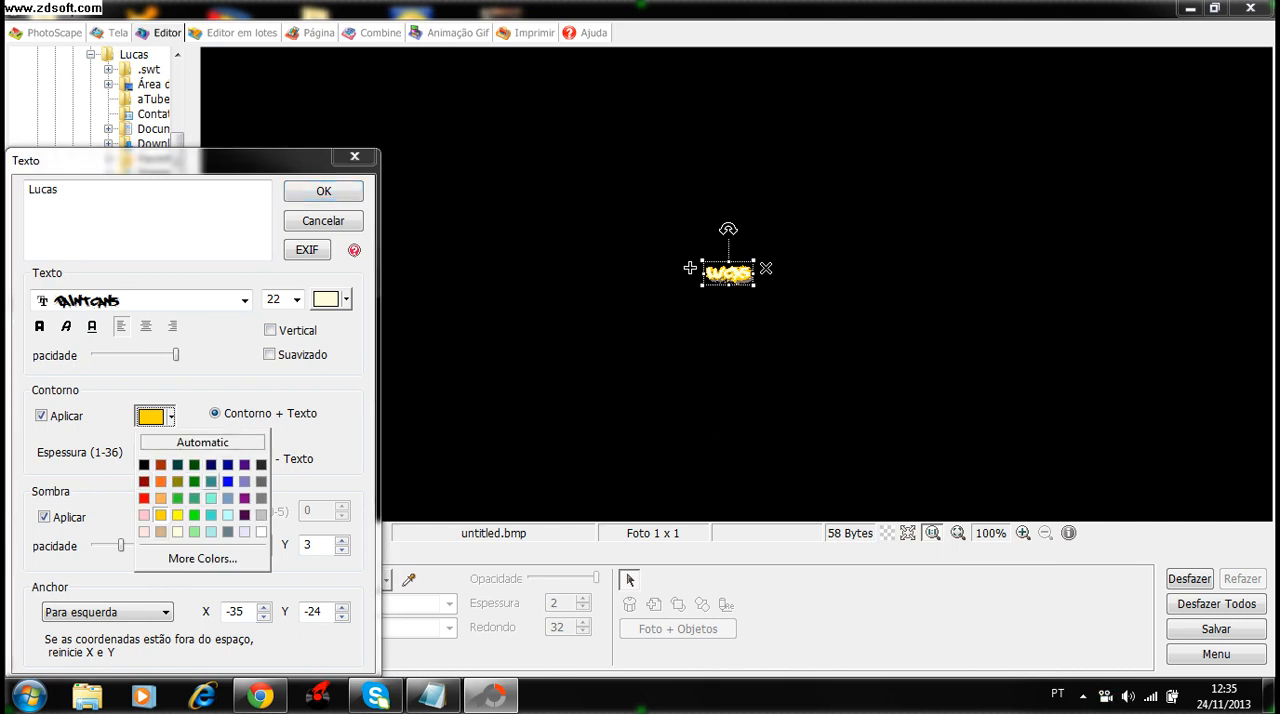
pyautogui.click(194, 481)
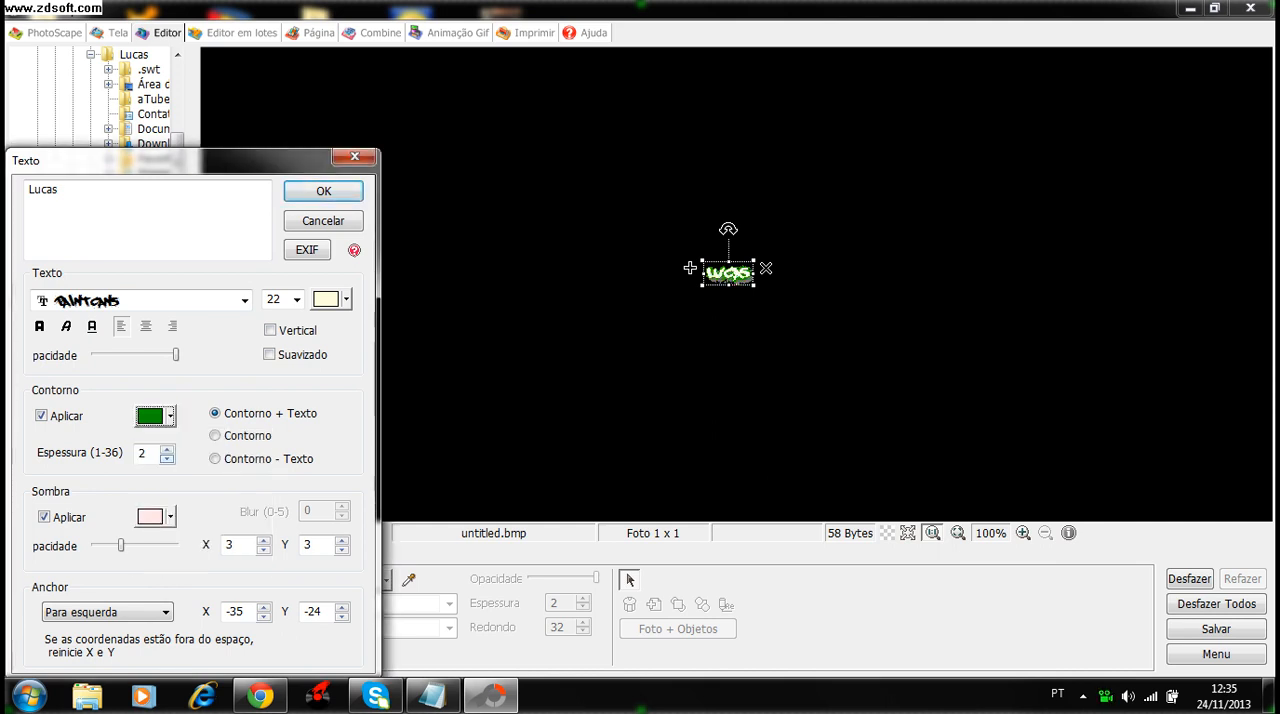
pyautogui.click(170, 516)
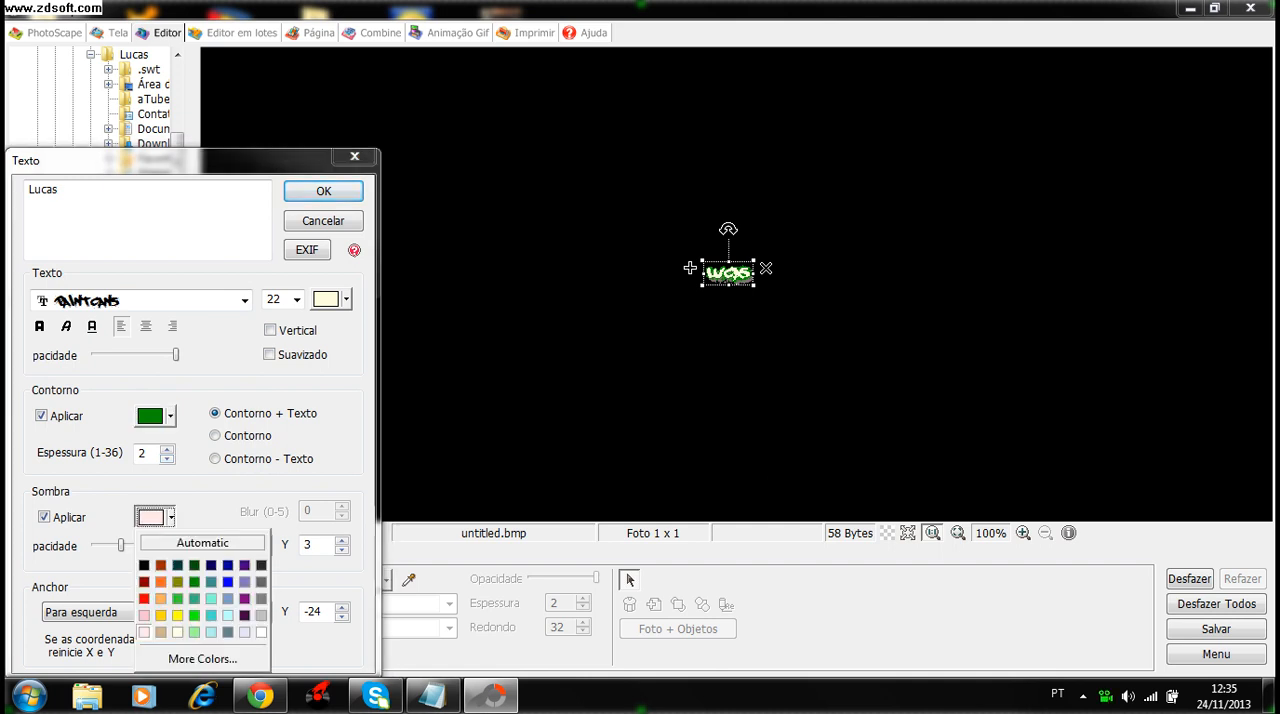
pyautogui.click(143, 598)
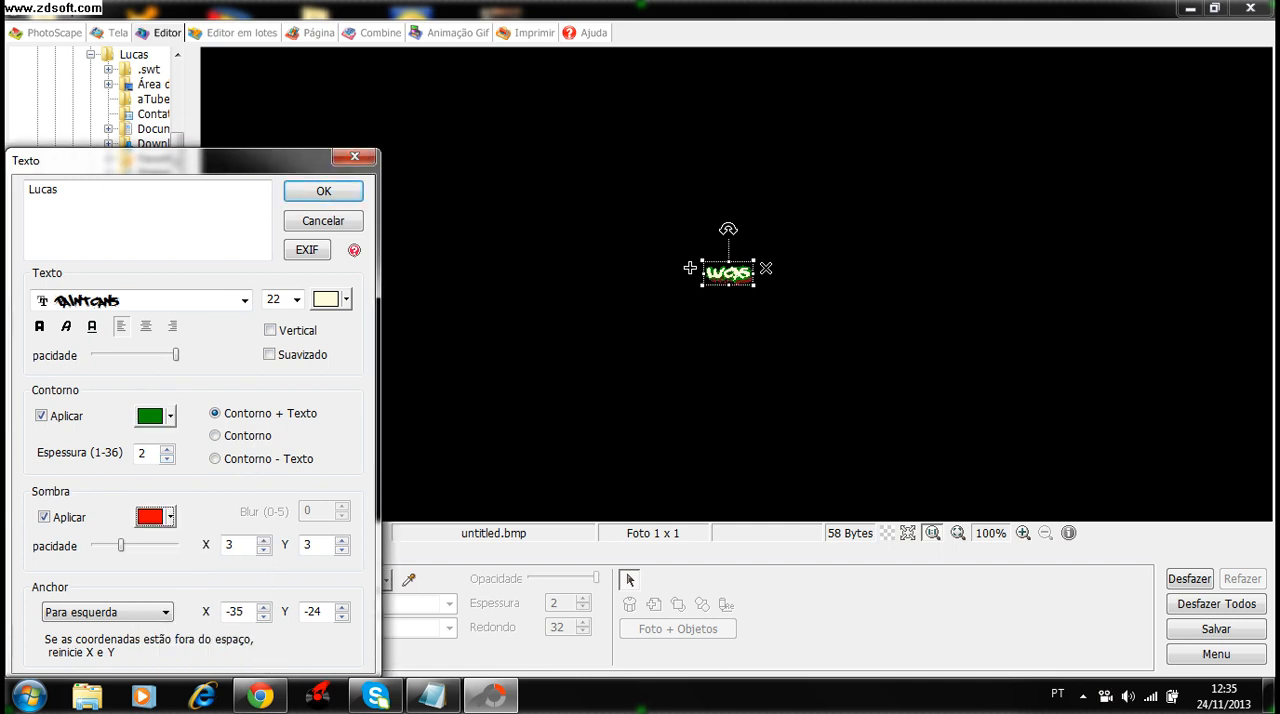
pyautogui.click(323, 190)
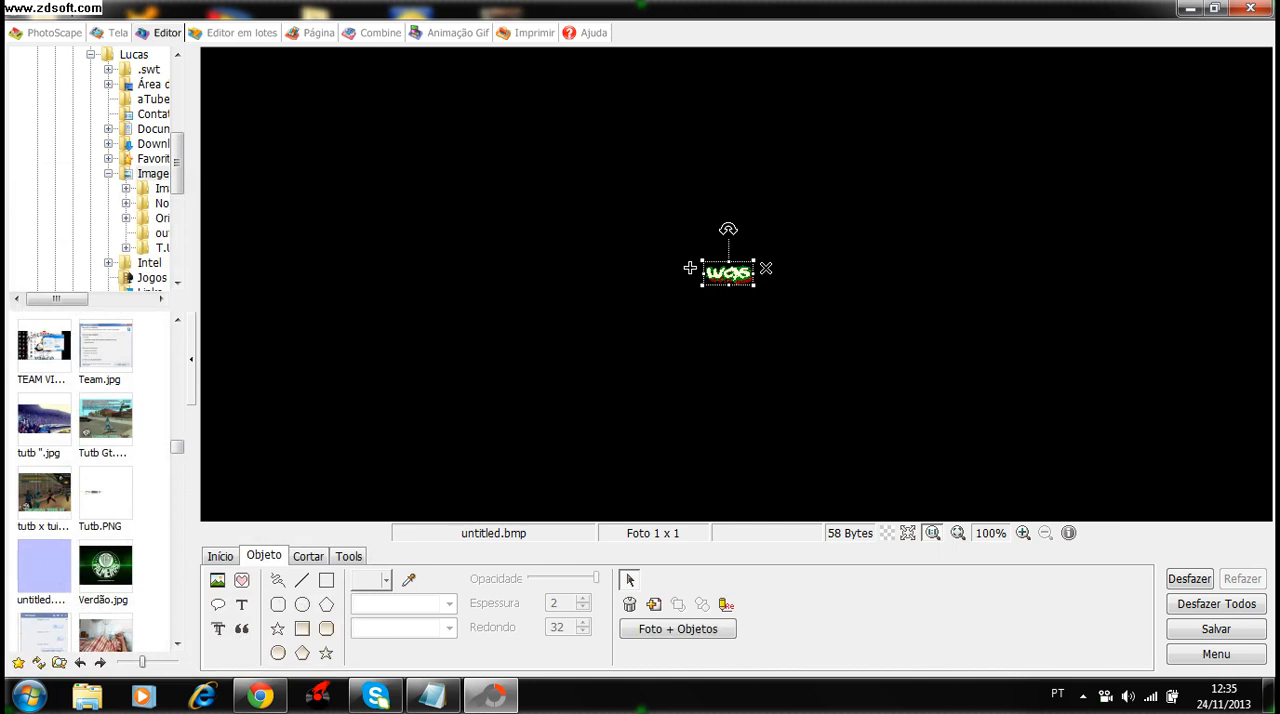
# - Enlarge the text object and reposition it so that it fills most of the visible canvas
pyautogui.moveTo(754, 285); pyautogui.dragTo(976, 392)
pyautogui.moveTo(690, 268); pyautogui.dragTo(346, 117)
pyautogui.moveTo(950, 394); pyautogui.dragTo(1176, 503)
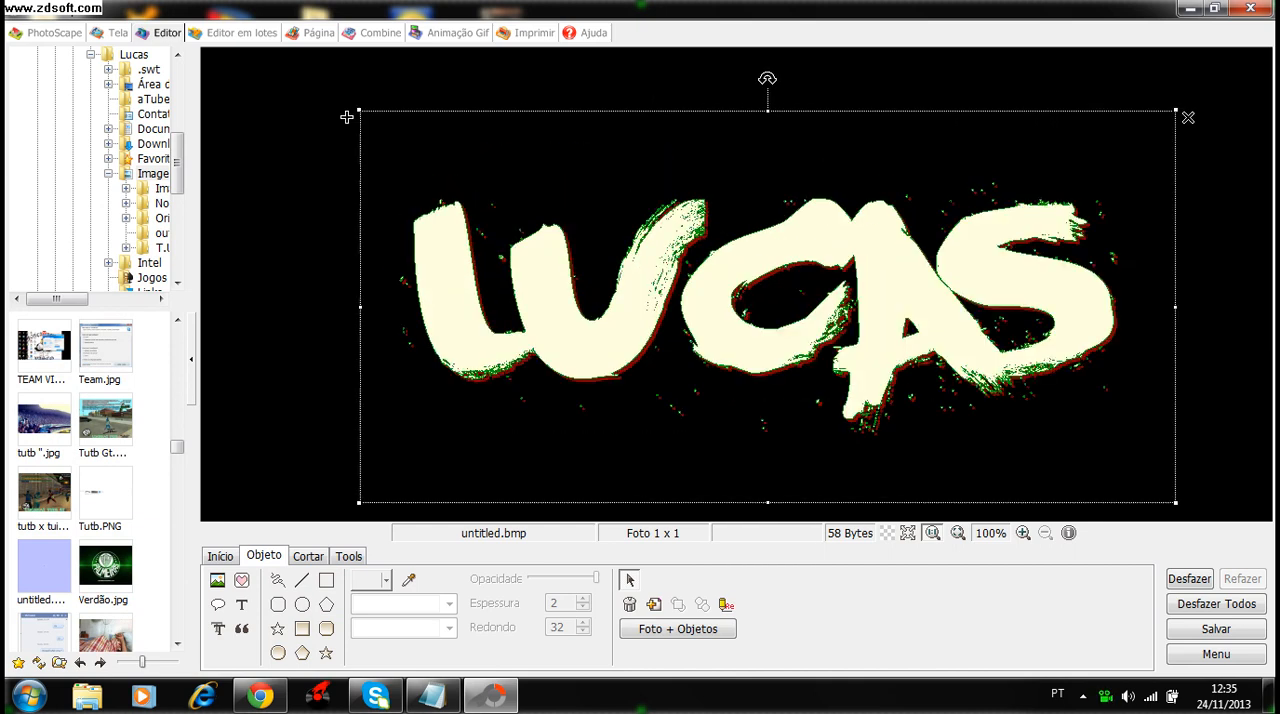
# - Reposition the enlarged text object on the canvas and delete it
pyautogui.moveTo(346, 117); pyautogui.dragTo(243, 81)
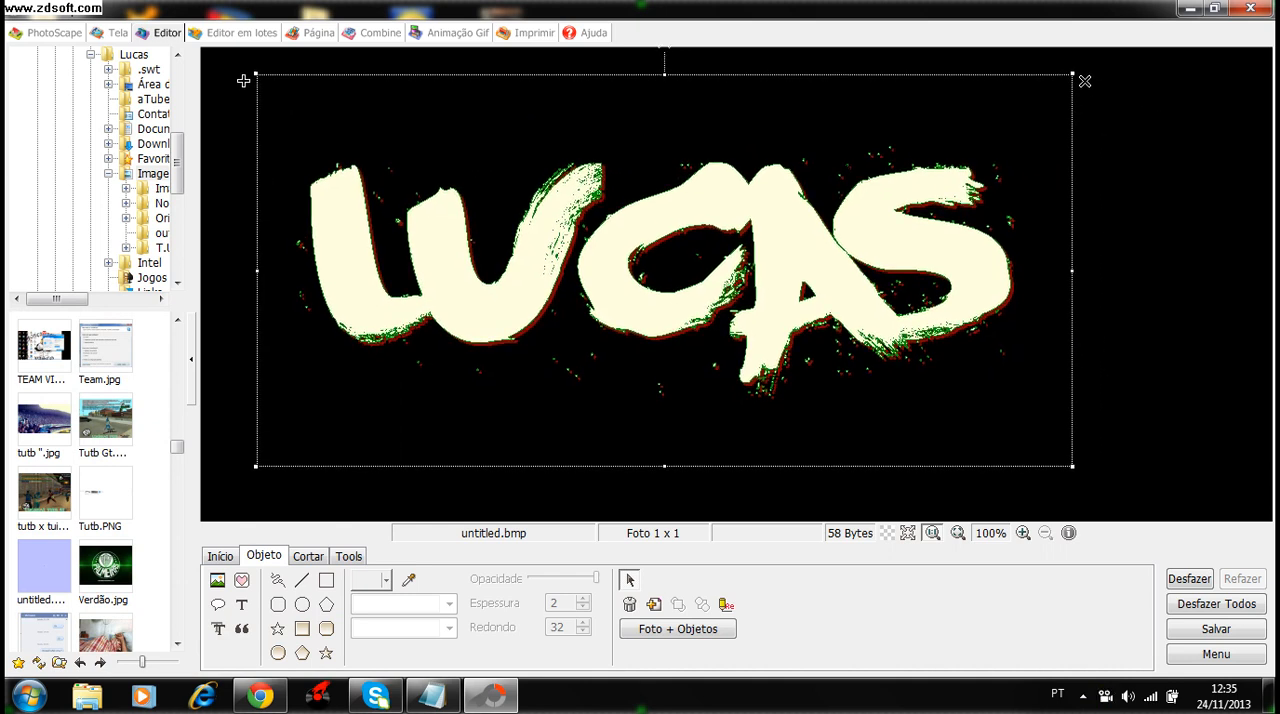
pyautogui.press('Delete')
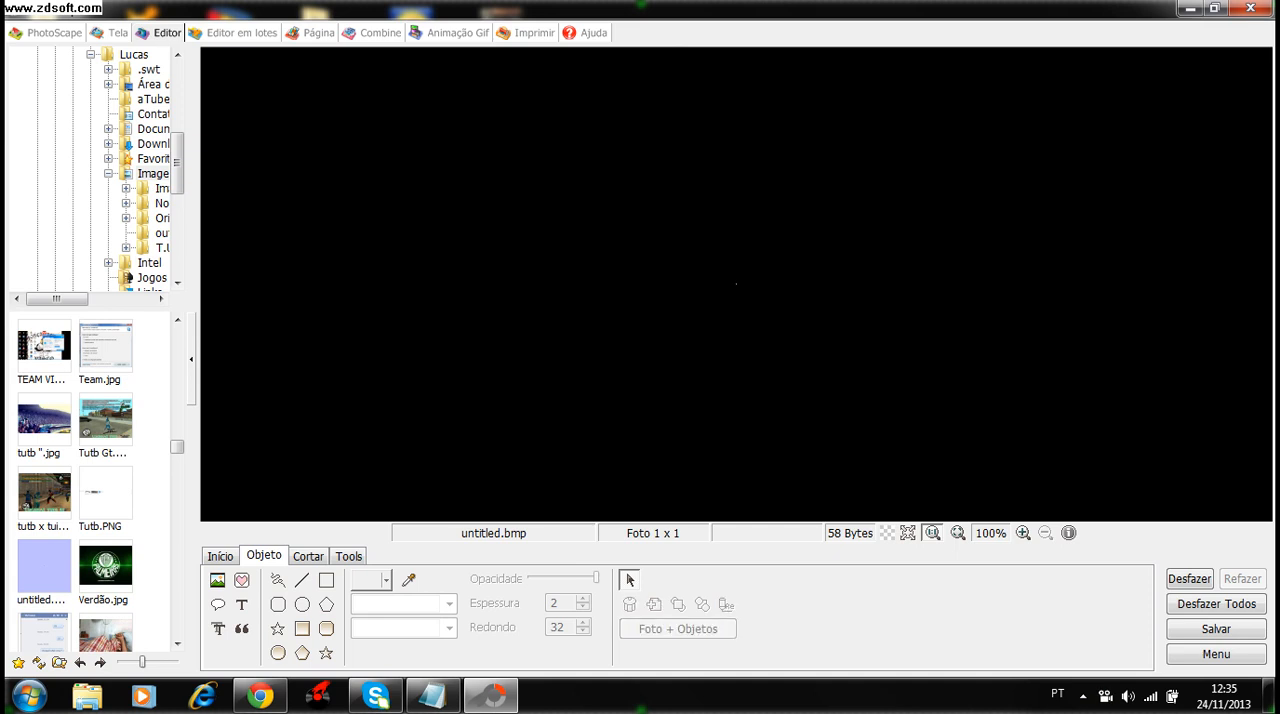
# - Start a new text object and preview the installed fonts listed above Paintcans, up to the NewDigital Original and Outline styles
pyautogui.click(241, 604)
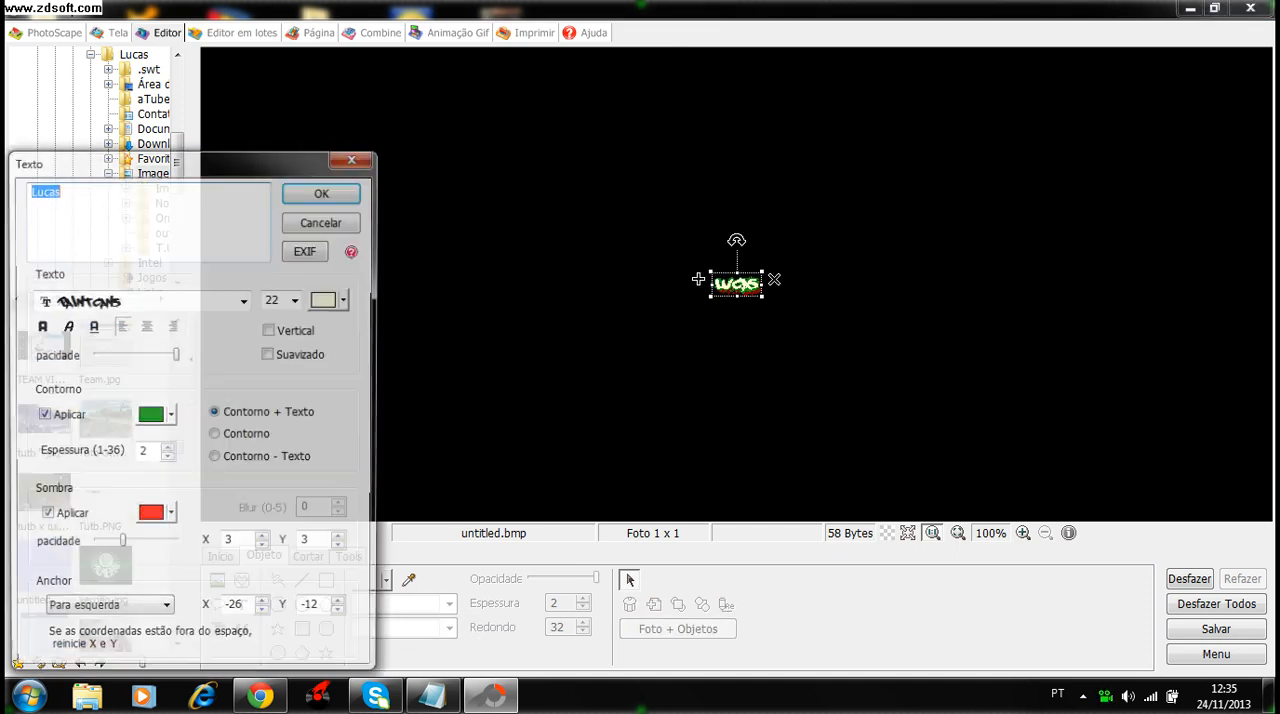
pyautogui.click(245, 300)
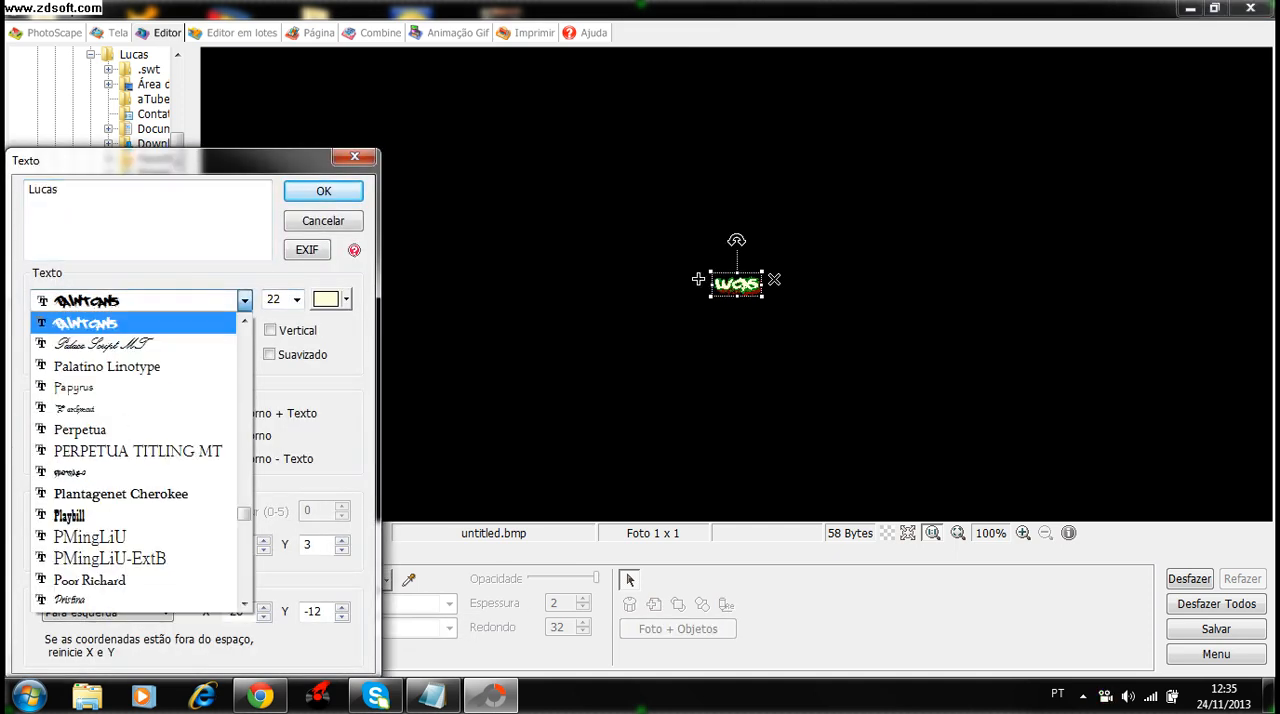
pyautogui.press('Up')
pyautogui.press('Up')
pyautogui.press('Up')
pyautogui.press('Up')
pyautogui.press('Up')
pyautogui.press('Up')
pyautogui.press('Up')
pyautogui.press('Up')
pyautogui.press('Up')
pyautogui.press('Up')
pyautogui.press('Up')
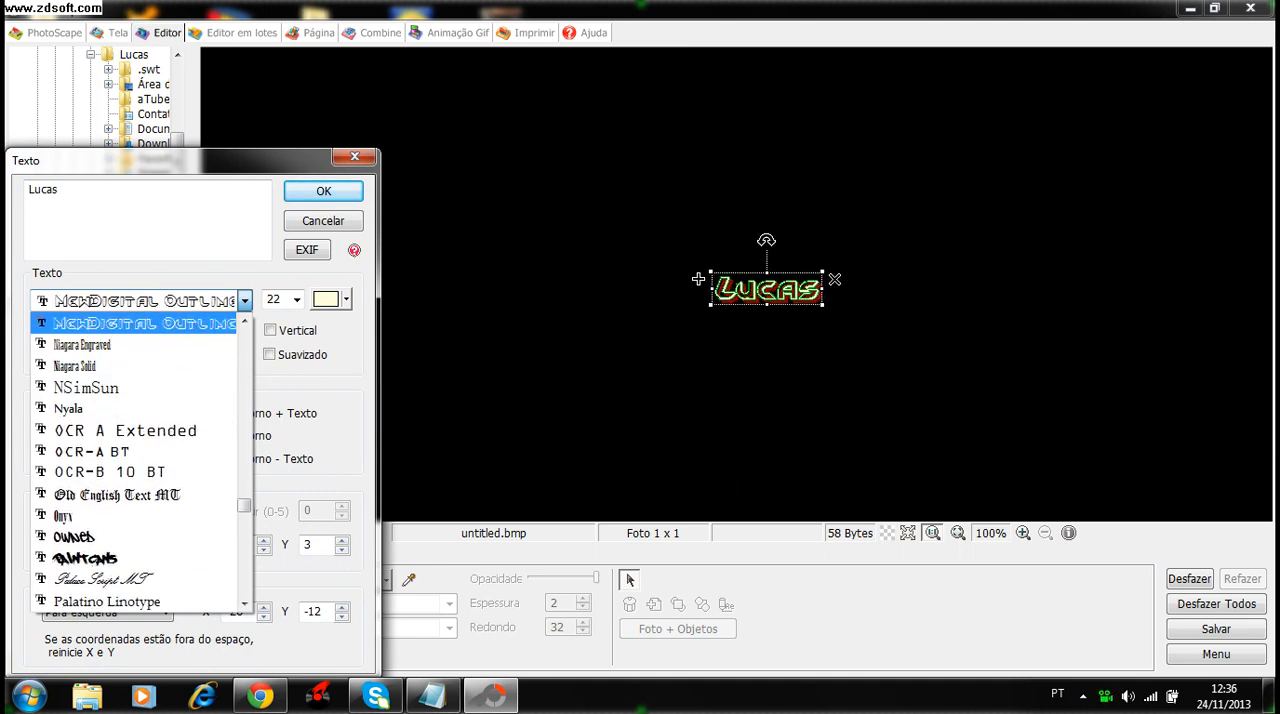
pyautogui.press('Up')
pyautogui.press('Down')
pyautogui.press('Down')
pyautogui.press('Up')
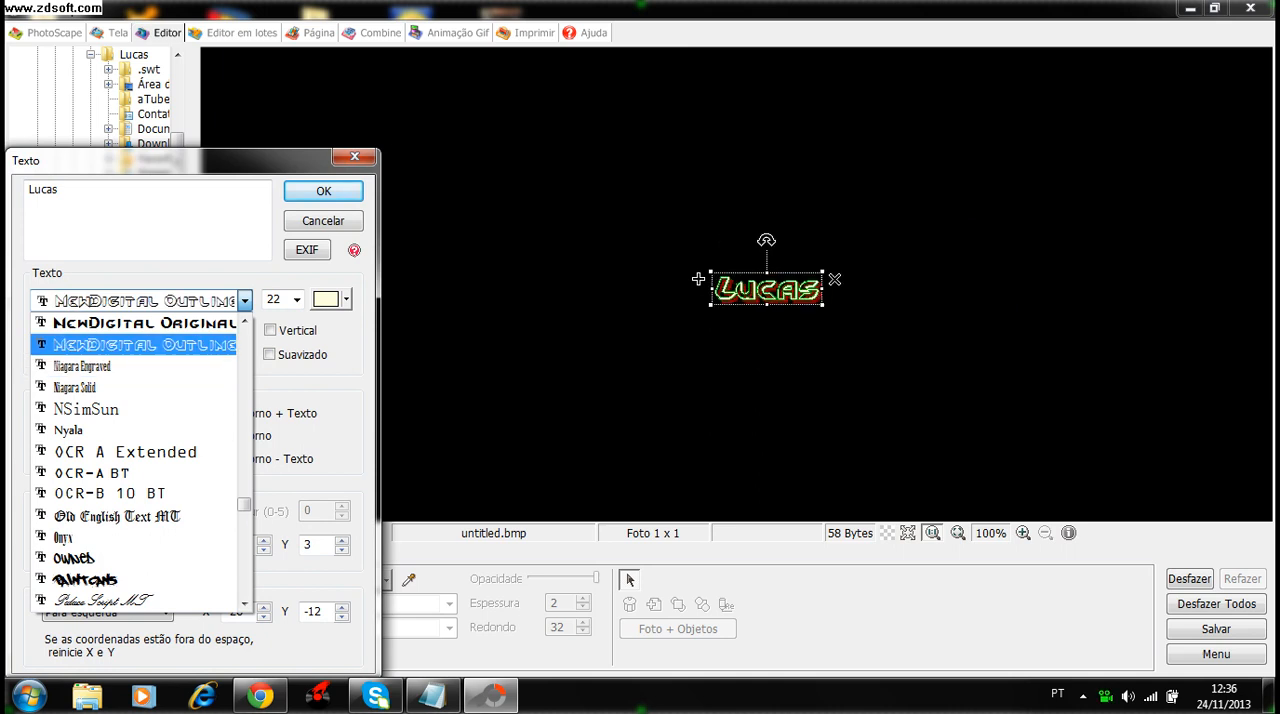
# - Browse further up the installed fonts, previewing them on the text from NewDigital Original up to Kokila
pyautogui.press('Up')
pyautogui.press('Up')
pyautogui.press('Up')
pyautogui.press('Up')
pyautogui.press('Up')
pyautogui.press('Down')
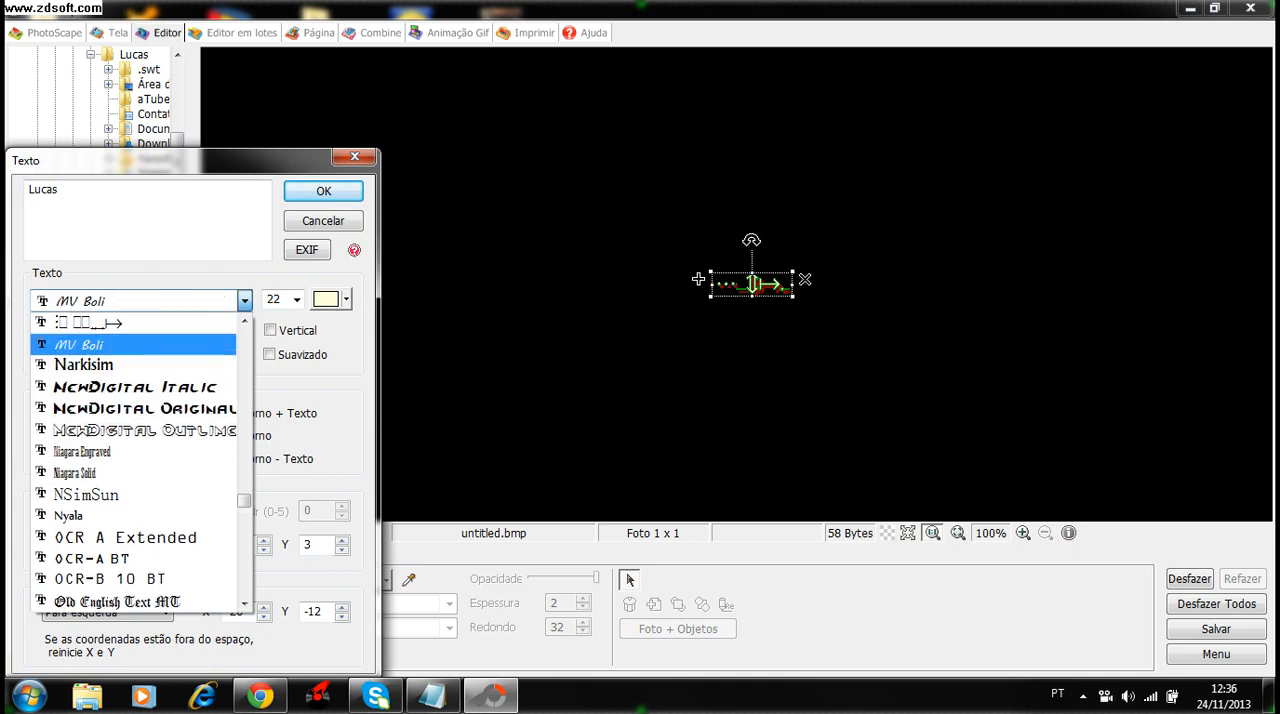
pyautogui.press('Up')
pyautogui.press('Up')
pyautogui.press('Up')
pyautogui.press('Up')
pyautogui.press('Up')
pyautogui.press('Up')
pyautogui.press('Up')
pyautogui.press('Up')
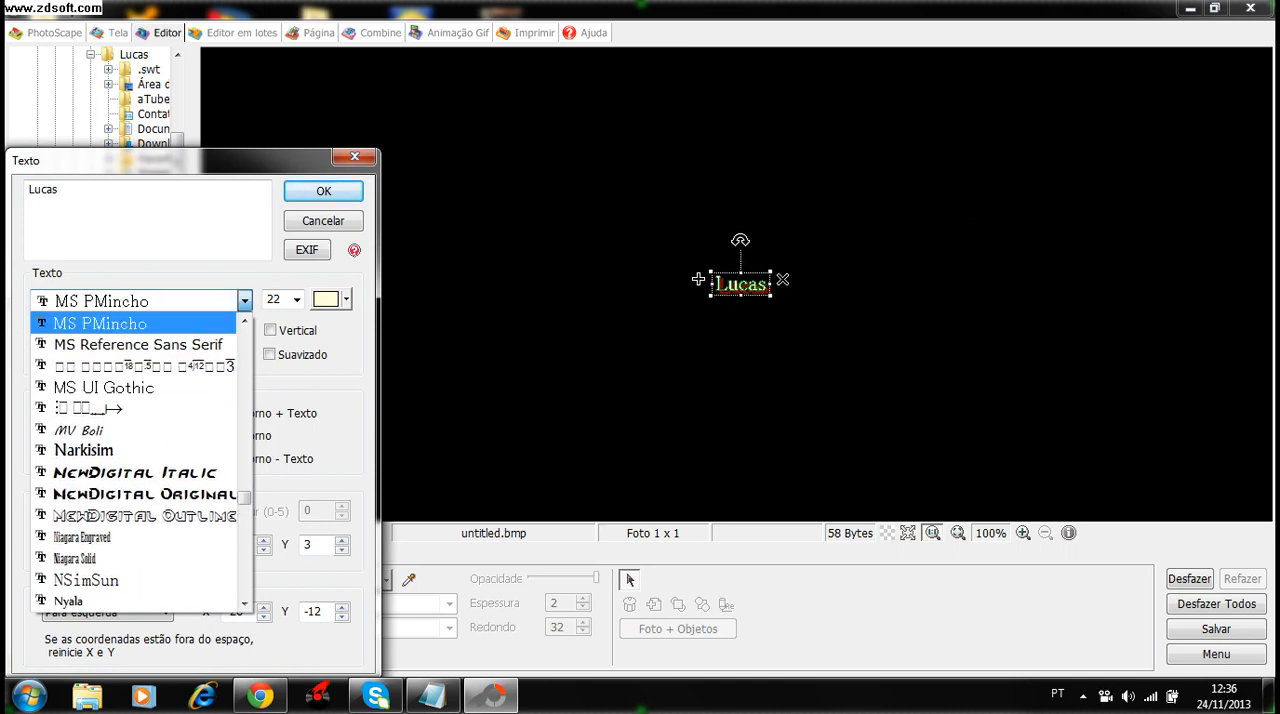
pyautogui.press('Up')
pyautogui.press('Up')
pyautogui.press('Up')
pyautogui.press('Up')
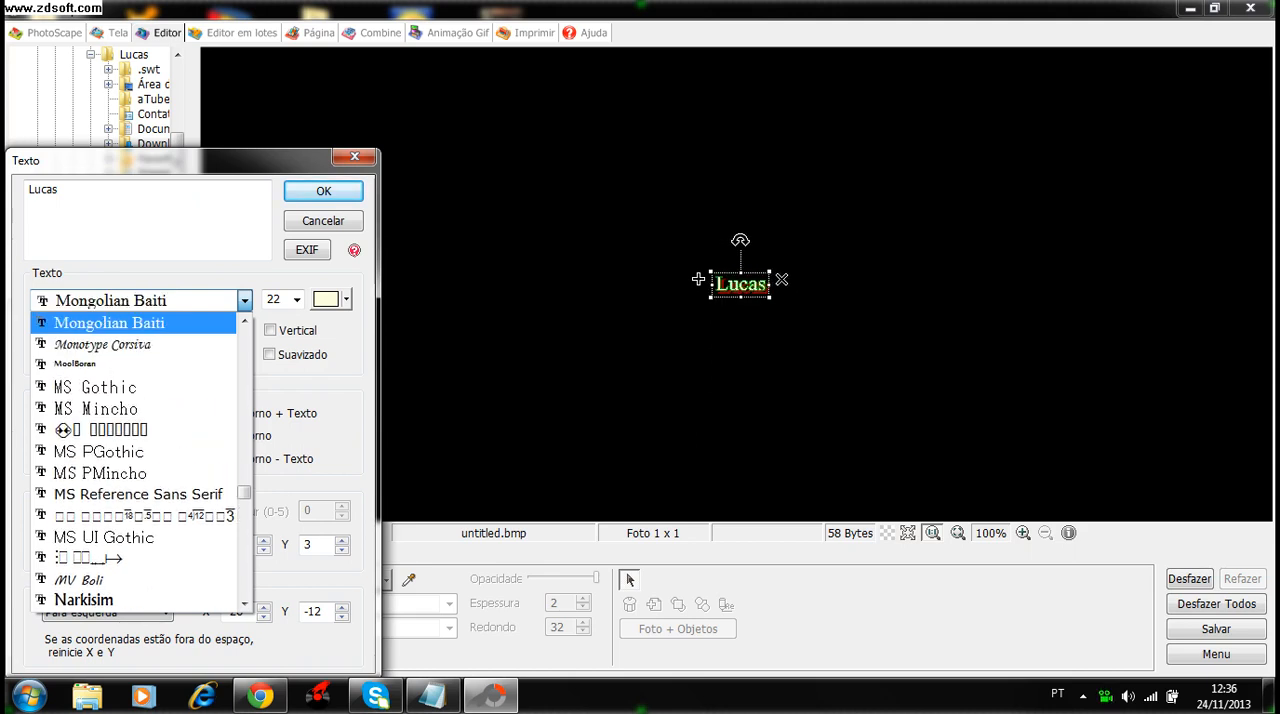
pyautogui.press('Down')
pyautogui.press('Up')
pyautogui.press('Up')
pyautogui.press('Up')
pyautogui.press('Up')
pyautogui.press('Up')
pyautogui.press('Up')
pyautogui.press('Up')
pyautogui.press('Up')
pyautogui.press('Up')
pyautogui.press('Up')
pyautogui.press('Up')
pyautogui.press('Up')
pyautogui.press('Up')
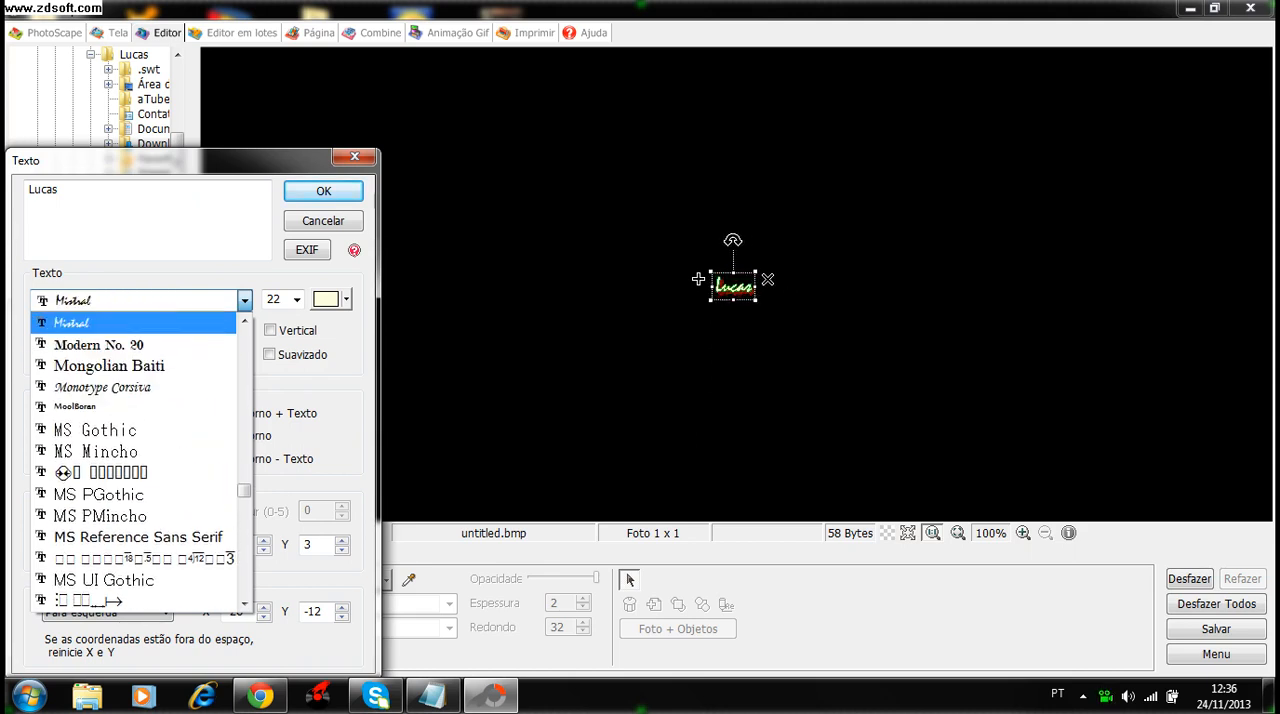
pyautogui.press('Up')
pyautogui.press('Up')
pyautogui.press('Up')
pyautogui.press('Up')
pyautogui.press('Up')
pyautogui.press('Up')
pyautogui.press('Up')
pyautogui.press('Up')
pyautogui.press('Up')
pyautogui.press('Up')
pyautogui.press('Up')
pyautogui.press('Up')
pyautogui.press('Up')
pyautogui.press('Up')
pyautogui.press('Up')
pyautogui.press('Up')
pyautogui.press('Up')
pyautogui.press('Up')
pyautogui.press('Up')
pyautogui.press('Up')
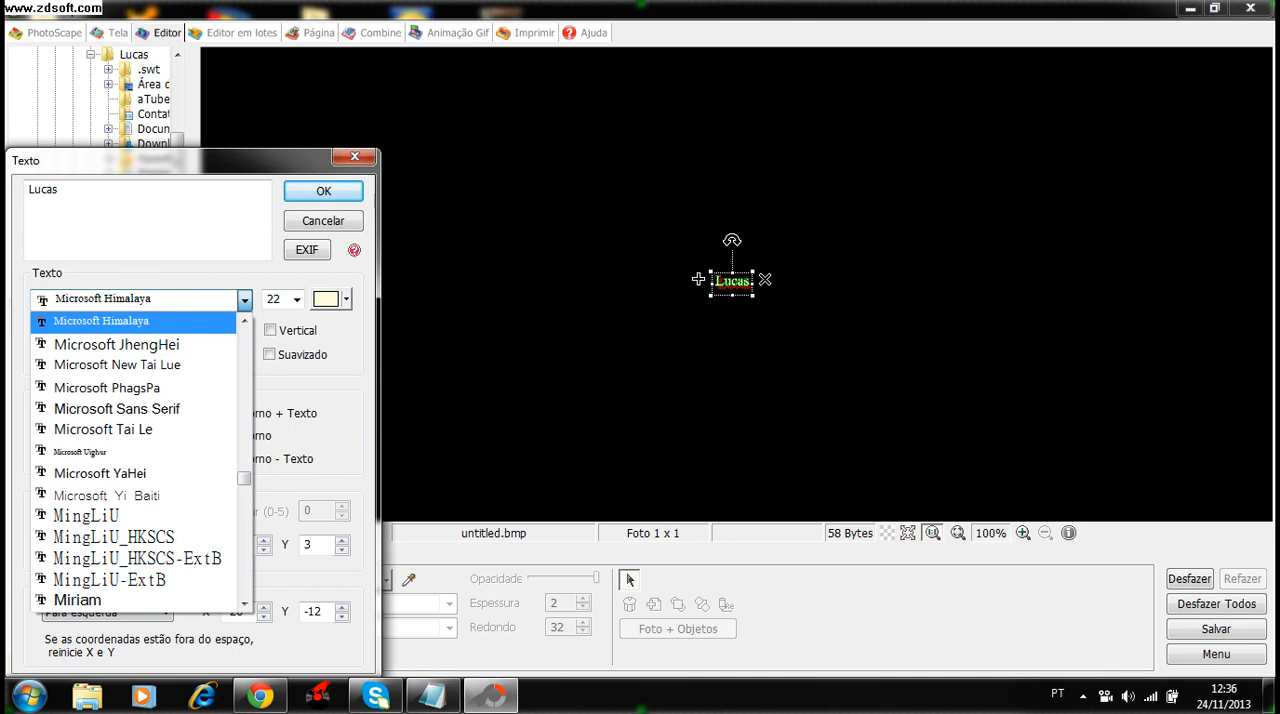
pyautogui.press('Up')
pyautogui.press('Up')
pyautogui.press('Up')
pyautogui.press('Up')
pyautogui.press('Up')
pyautogui.press('Up')
pyautogui.press('Up')
pyautogui.press('Up')
pyautogui.press('Up')
pyautogui.press('Up')
pyautogui.press('Up')
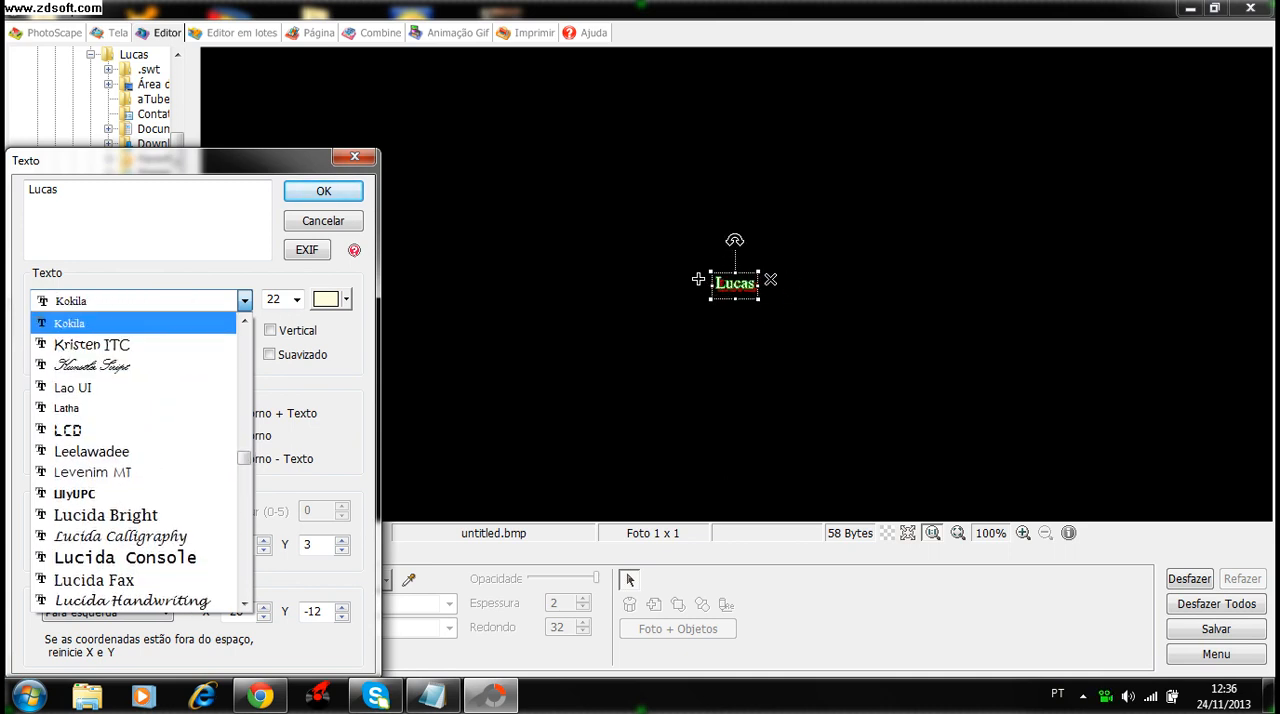
pyautogui.press('Return')
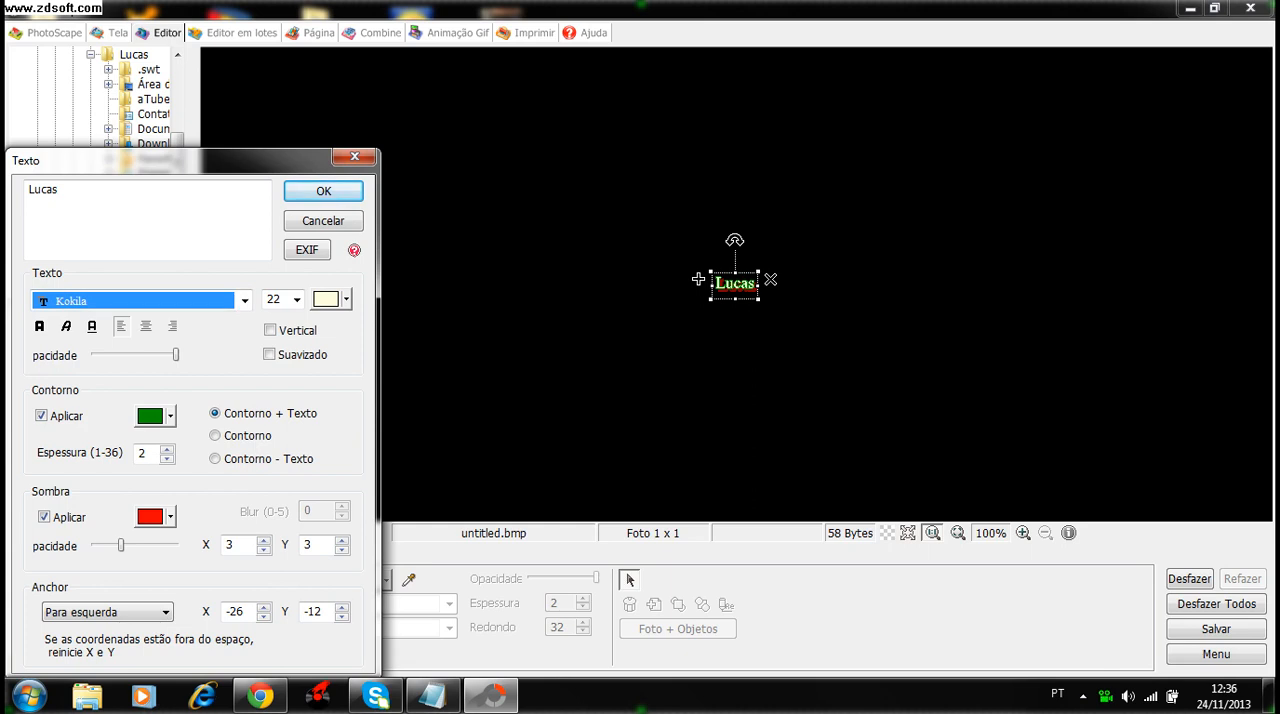
# - Discard the new text object and close PhotoScape without saving untitled.bmp
pyautogui.click(354, 156)
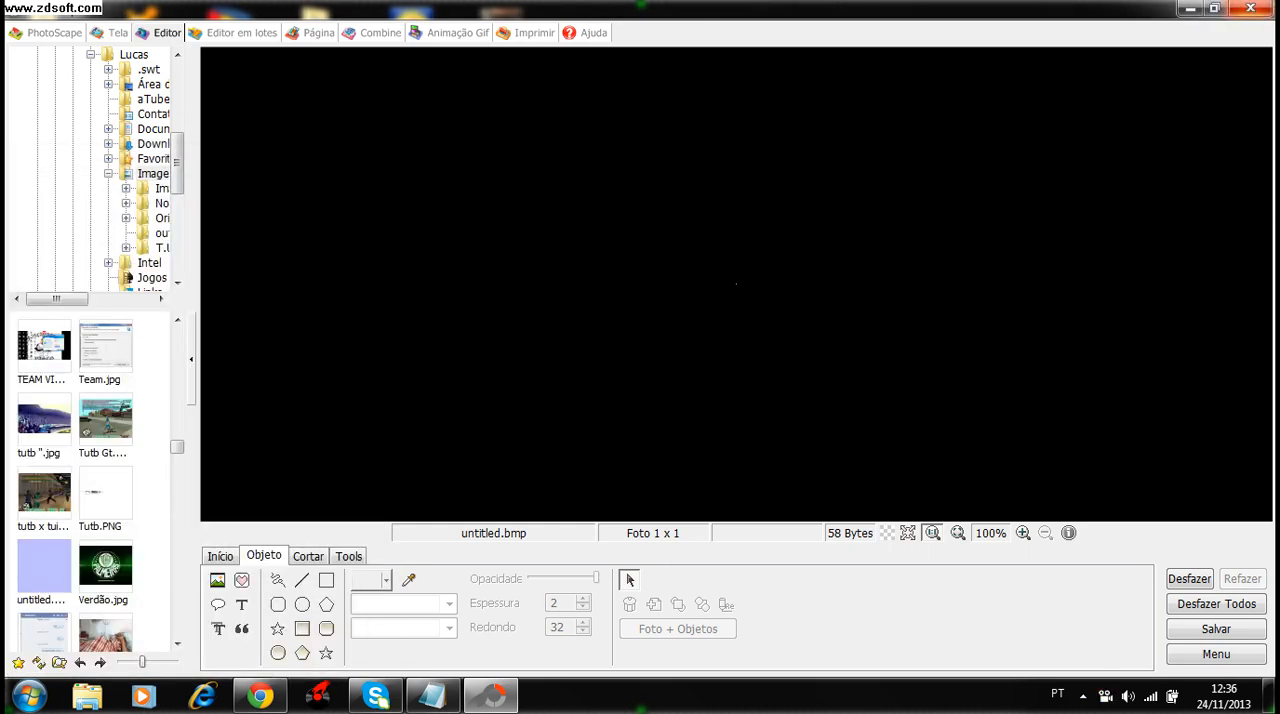
pyautogui.click(1250, 8)
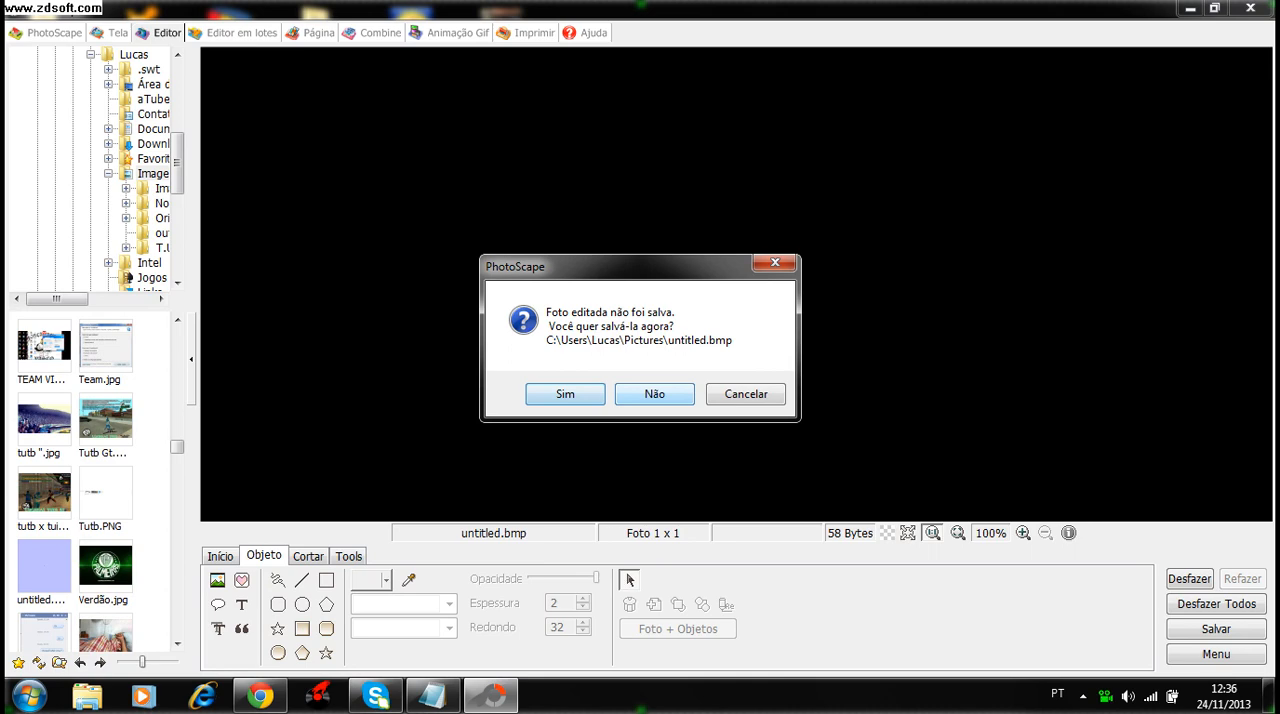
pyautogui.click(654, 393)
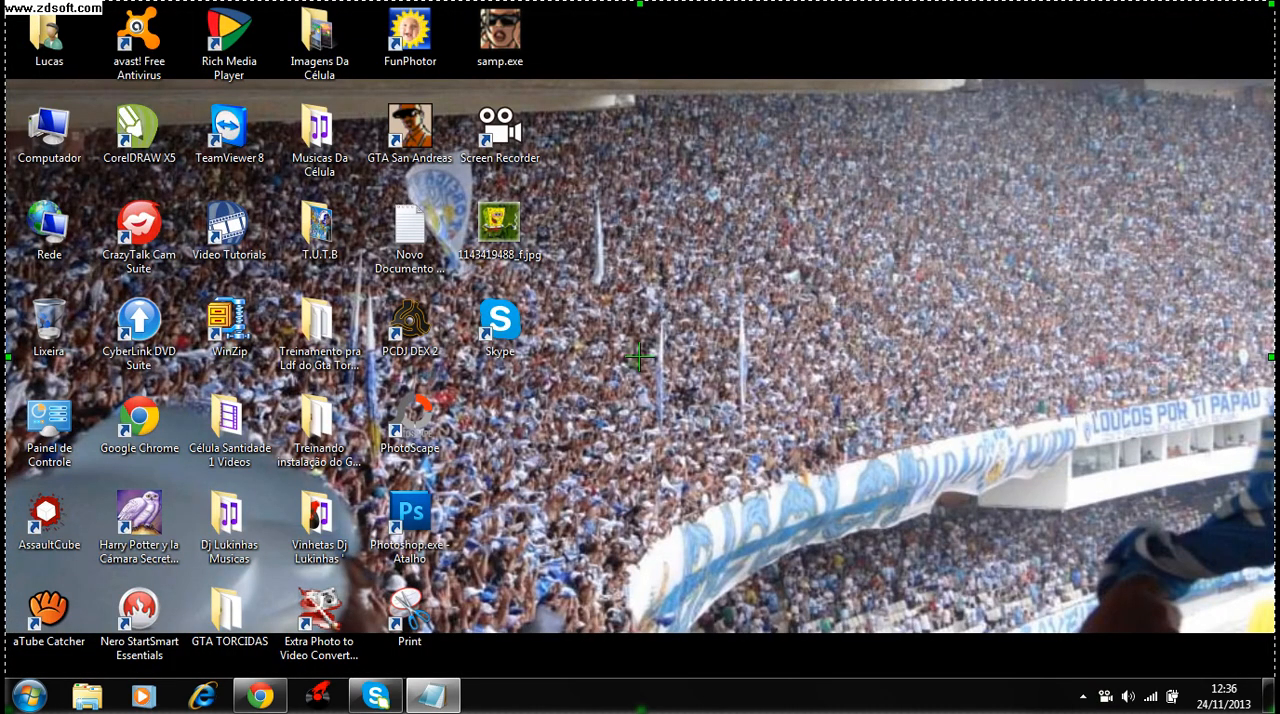
# - Switch to Chrome, copy the address of the Fontes em 3D download page, and paste it into a maximized Notepad window
pyautogui.click(260, 695)
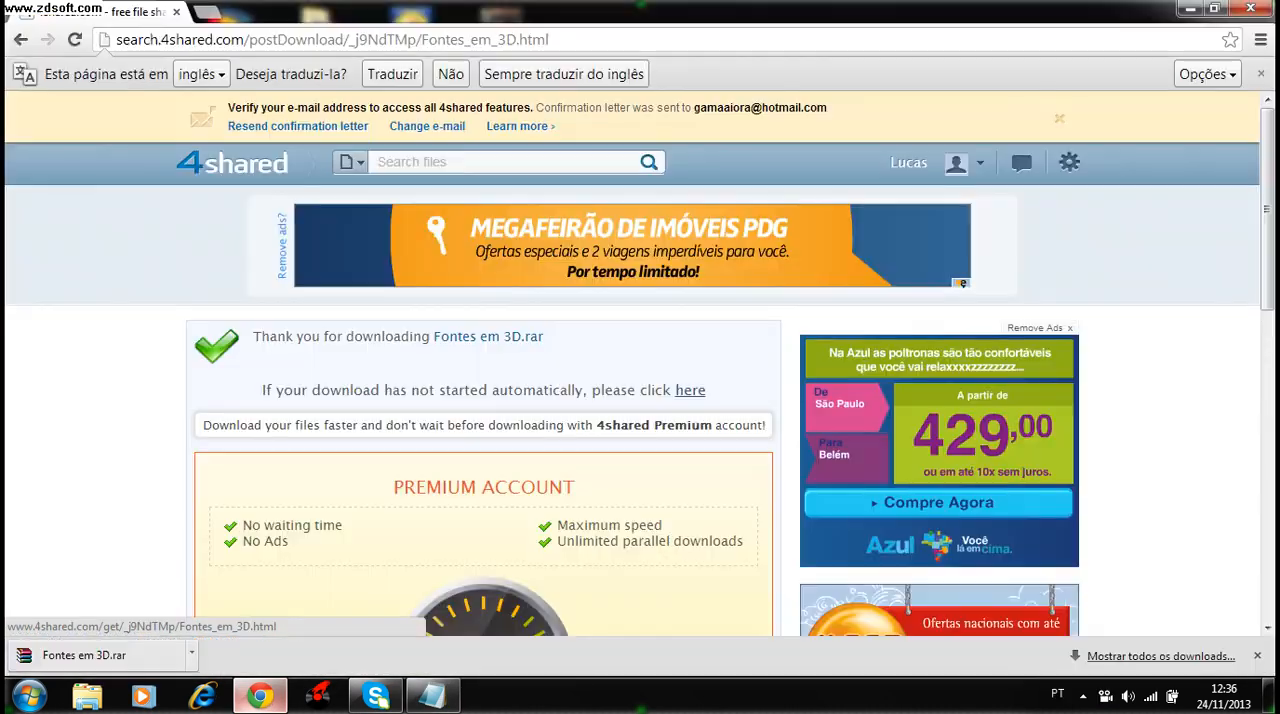
pyautogui.click(395, 39)
pyautogui.hotkey('ctrl', 'c')
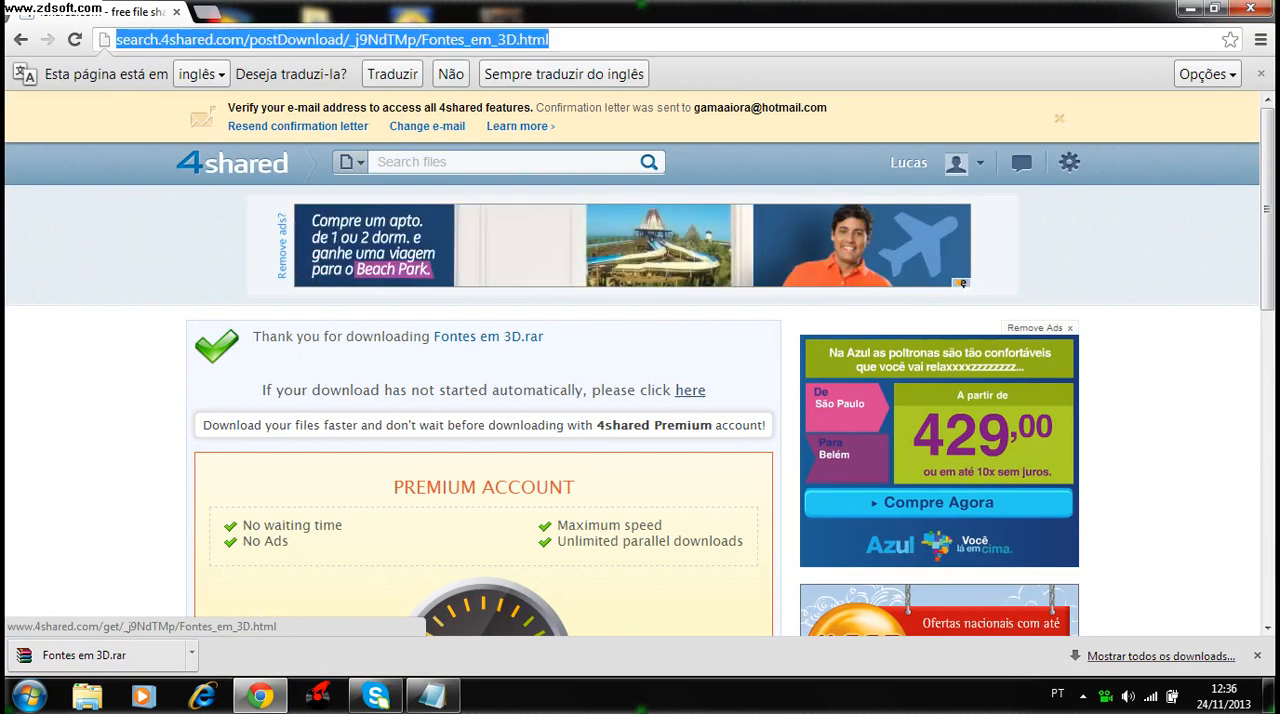
pyautogui.click(432, 695)
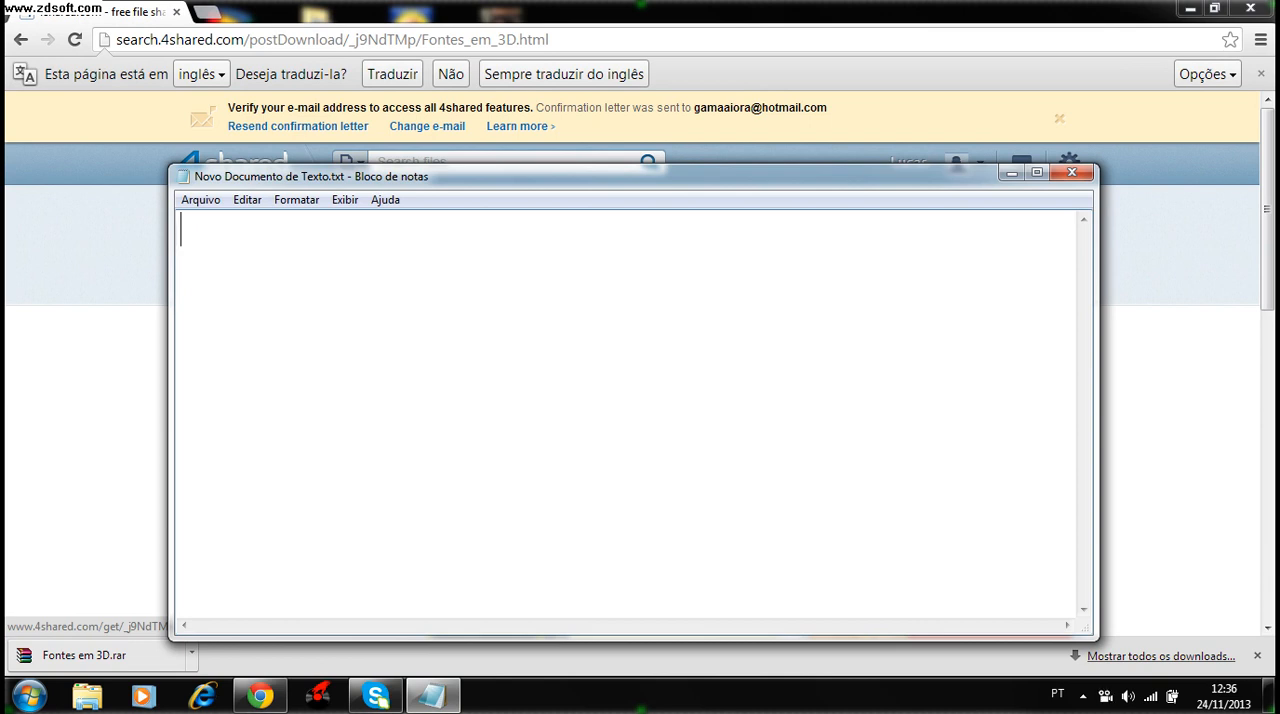
pyautogui.hotkey('ctrl', 'v')
pyautogui.click(1037, 172)
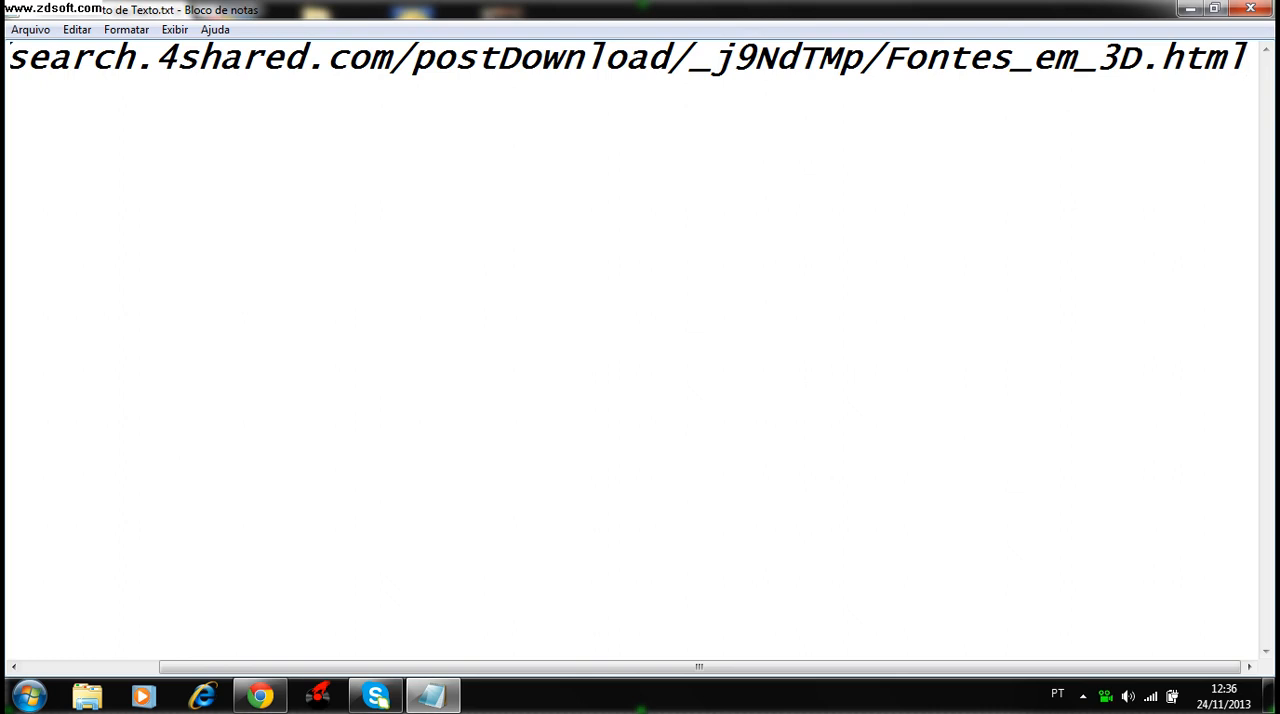
# - Select the whole pasted download link in the text document and delete it
pyautogui.moveTo(11, 58); pyautogui.dragTo(440, 58)
pyautogui.click(97, 58)
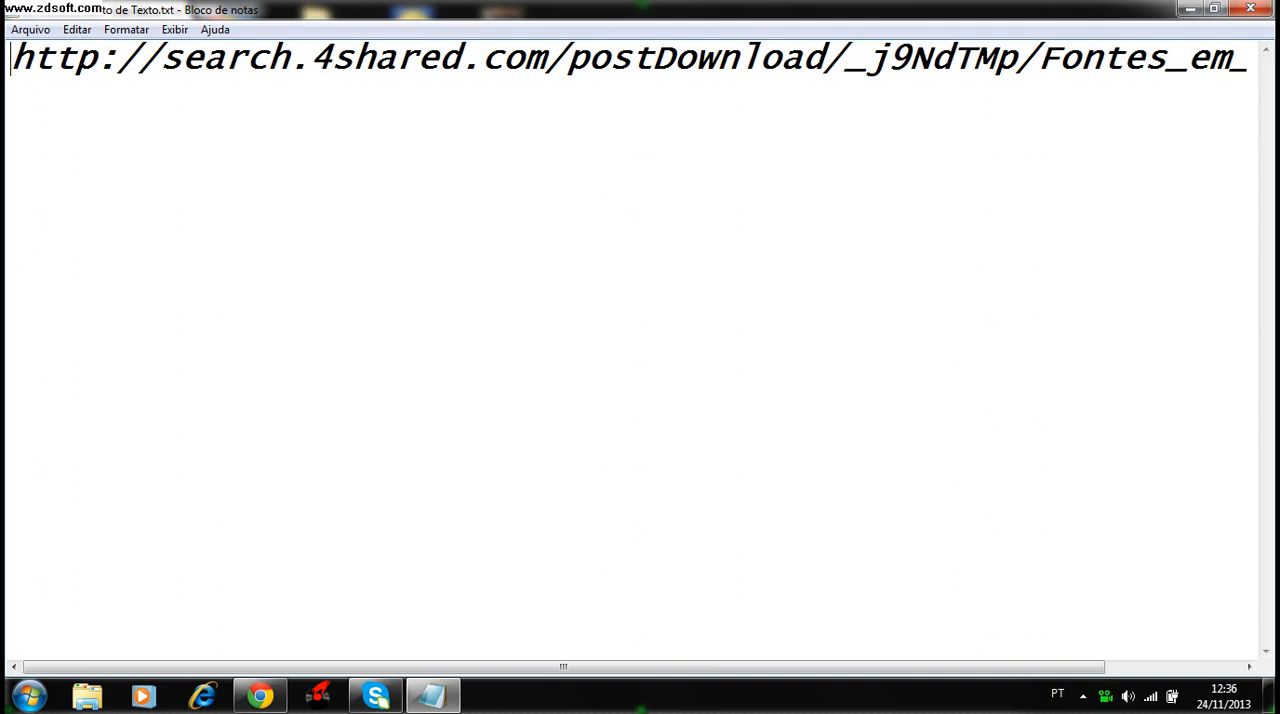
pyautogui.hotkey('ctrl', 'a')
pyautogui.hotkey('ctrl', 'c')
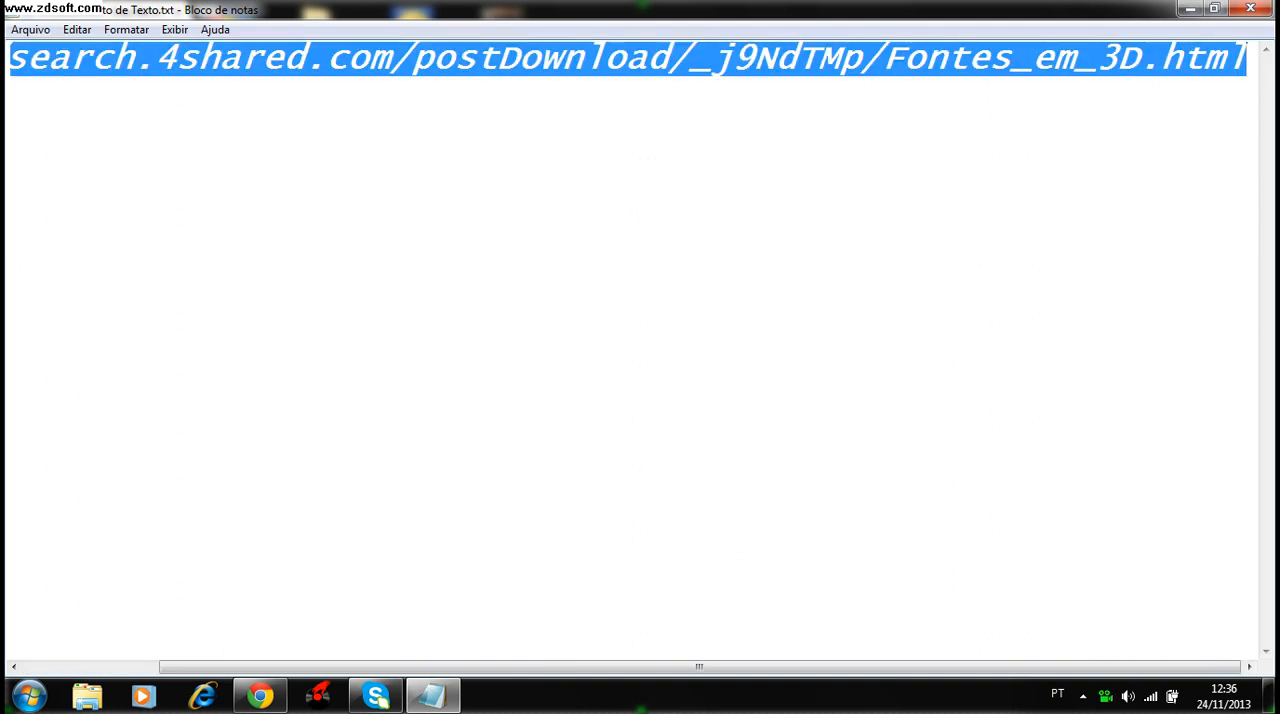
pyautogui.moveTo(699, 667)
pyautogui.mouseDown()
pyautogui.moveTo(563, 667)
pyautogui.moveTo(699, 667)
pyautogui.mouseUp()
pyautogui.press('Delete')
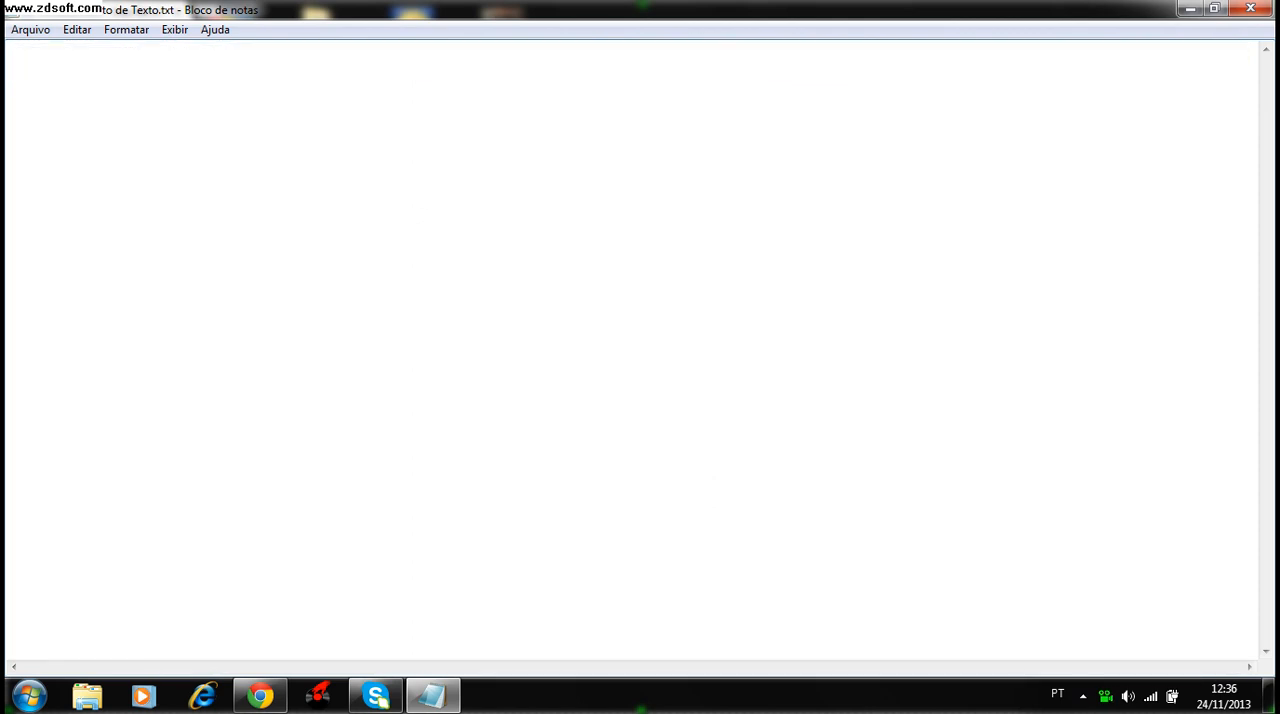
# - Set the Notepad font size to 22, keeping Lucida Console in Semicondensado Negrito Oblíquo
pyautogui.click(126, 30)
pyautogui.click(146, 71)
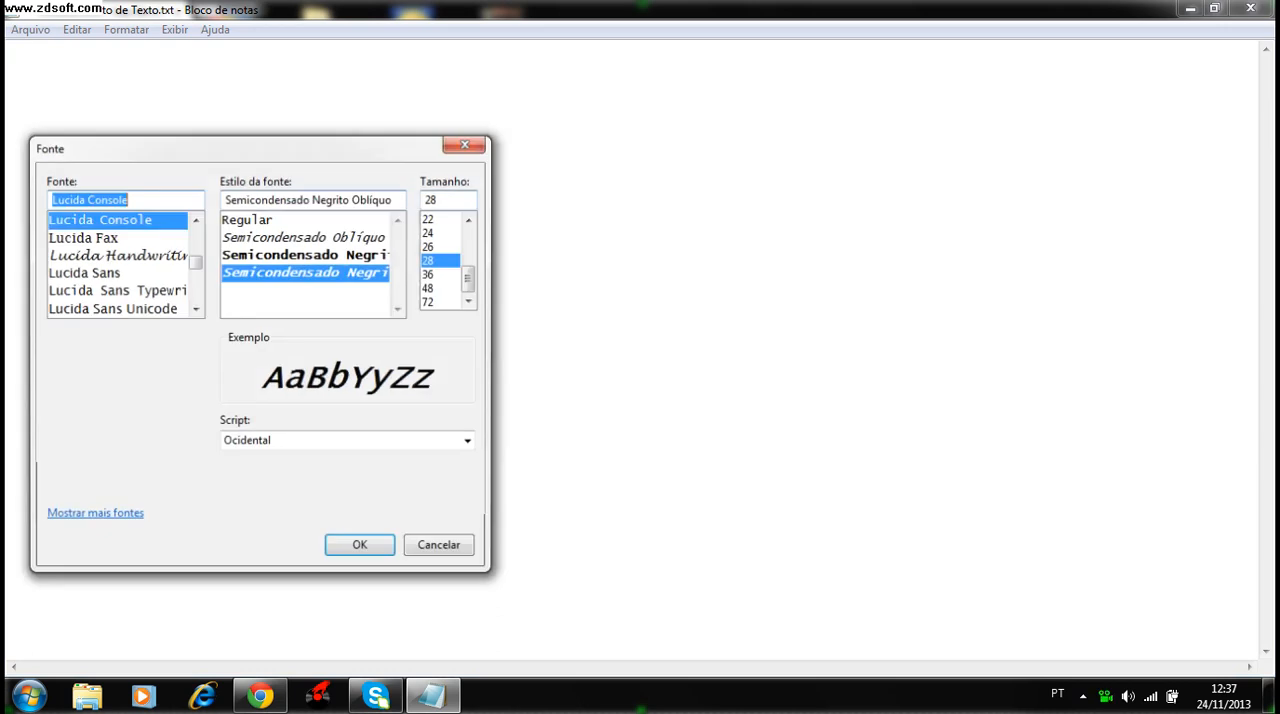
pyautogui.click(430, 232)
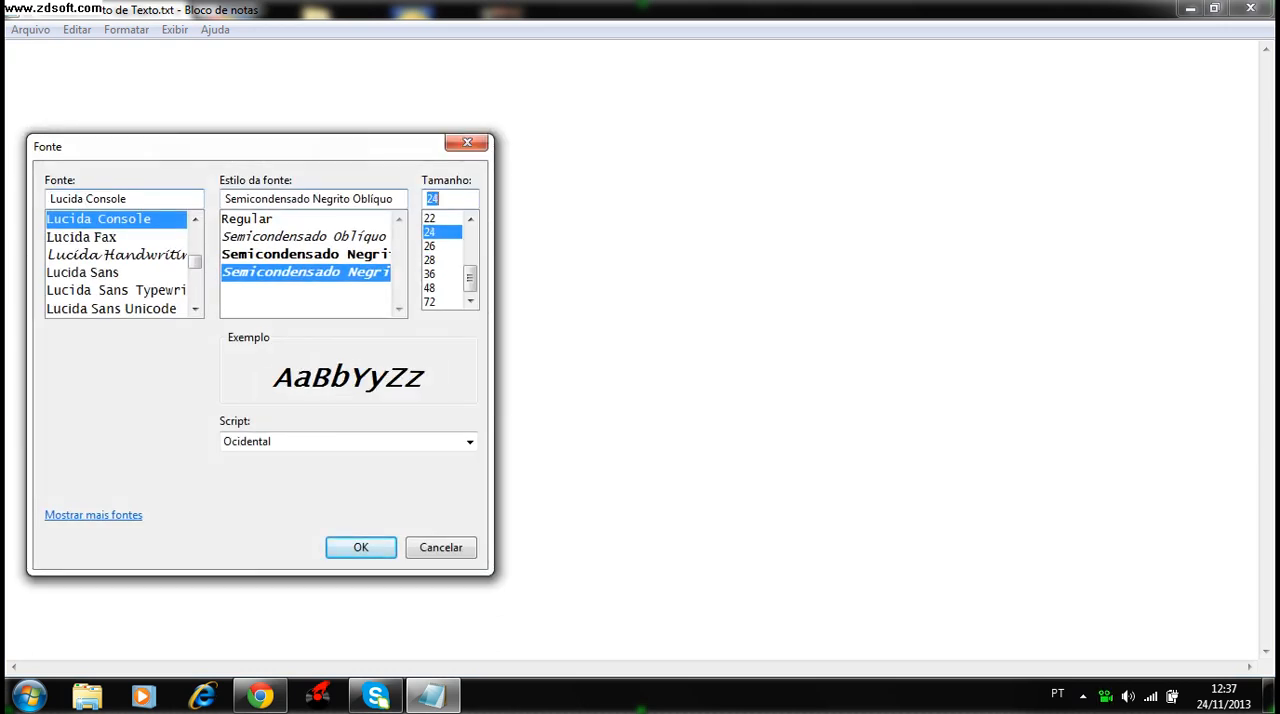
pyautogui.click(430, 218)
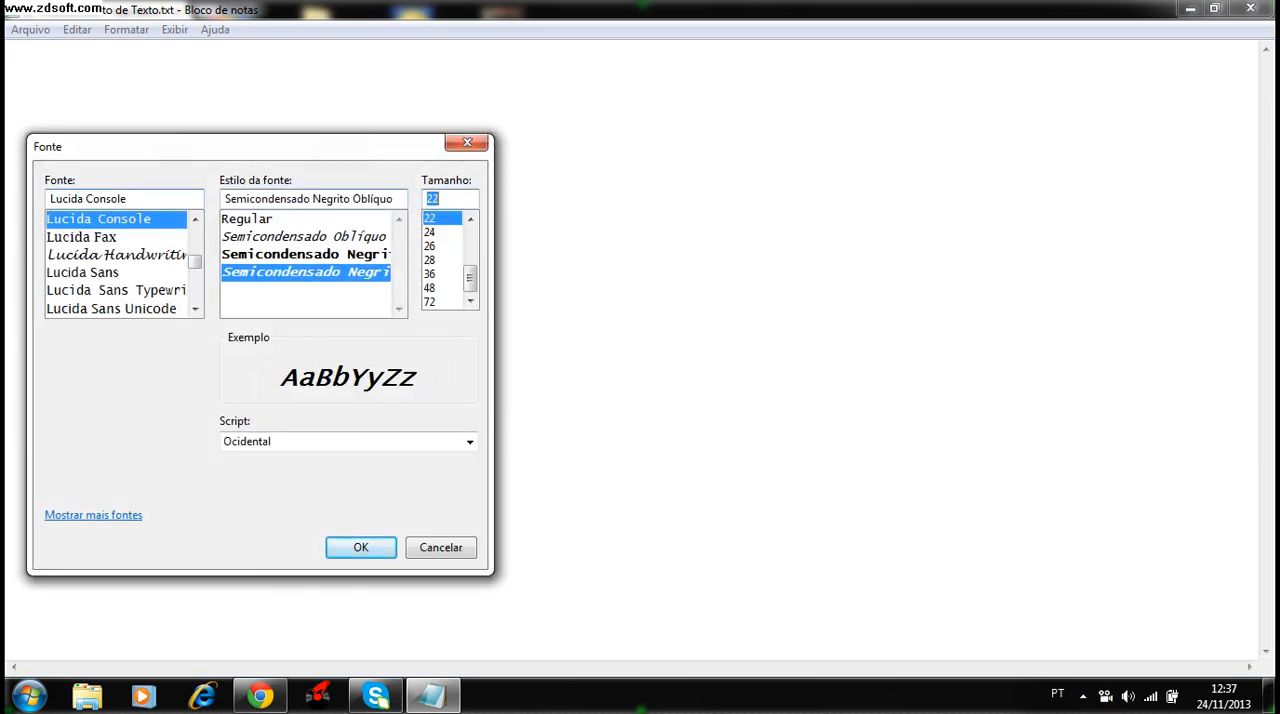
pyautogui.press('Return')
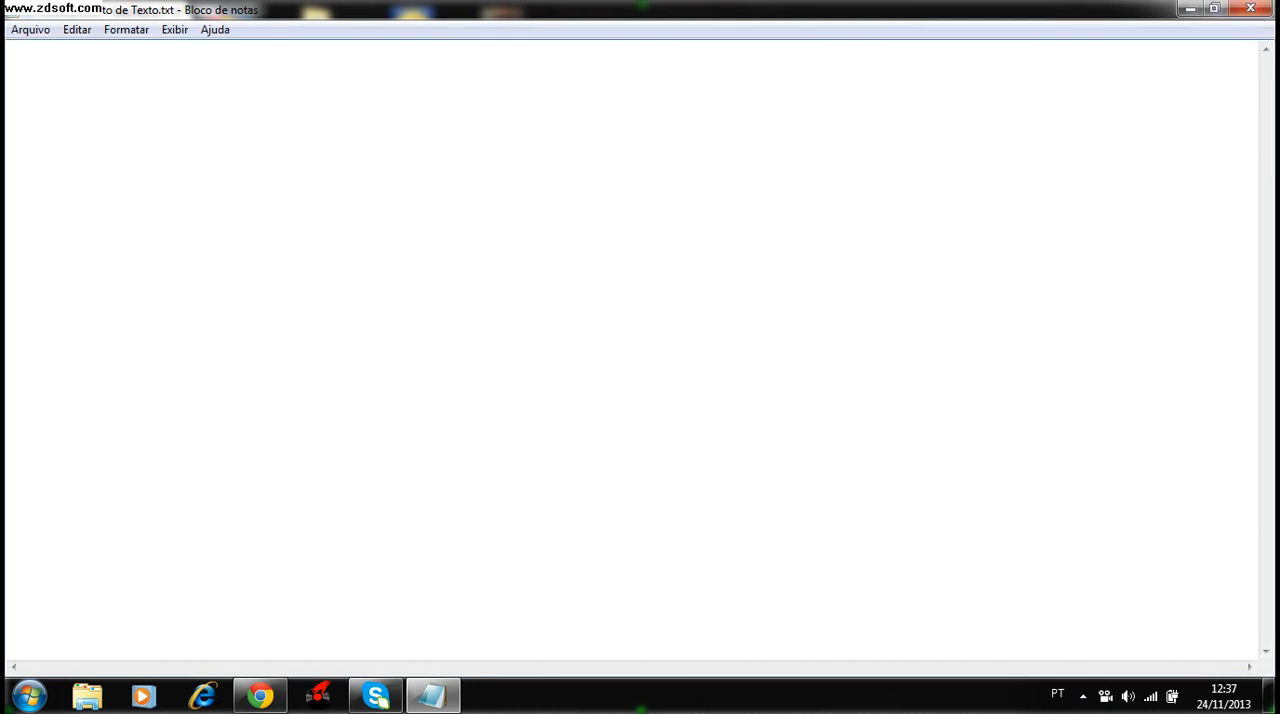
# - Paste the 4shared download link for Fontes_em_3D into the empty document again and highlight the entire line
pyautogui.hotkey('ctrl', 'v')
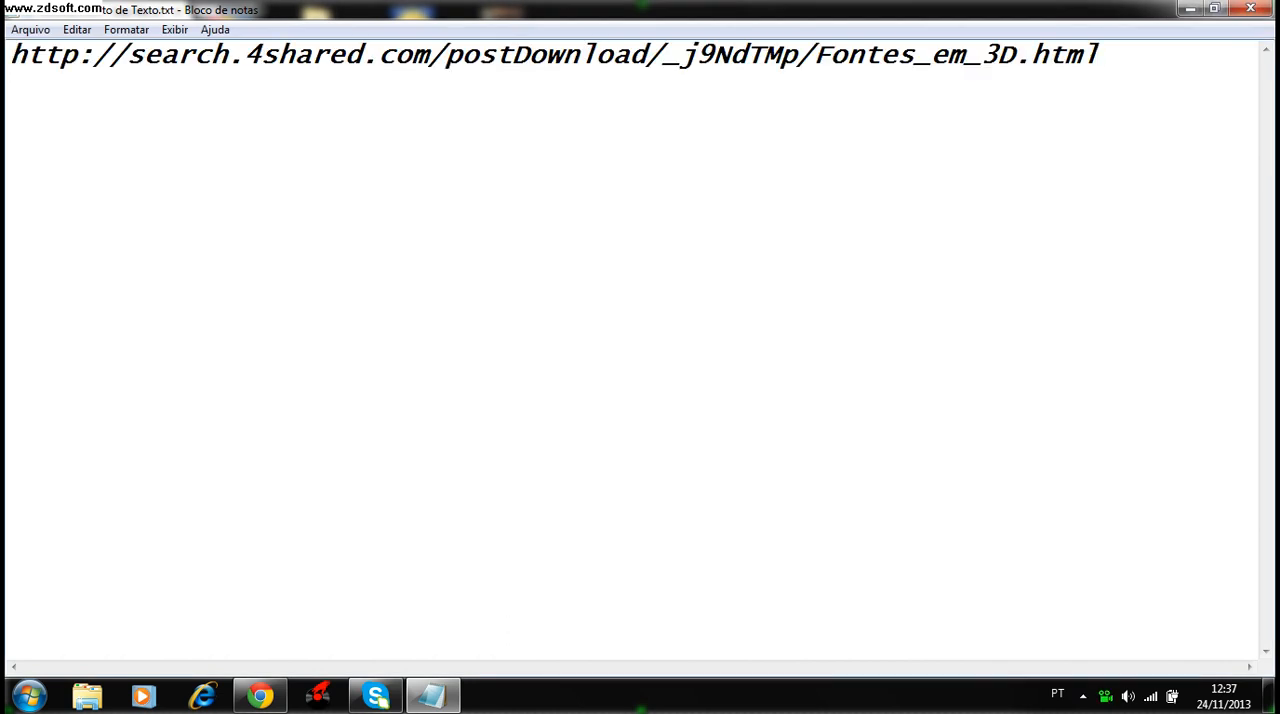
pyautogui.hotkey('shift', 'Left')
pyautogui.hotkey('shift', 'Left')
pyautogui.hotkey('shift', 'Left')
pyautogui.hotkey('shift', 'Left')
pyautogui.hotkey('shift', 'Left')
pyautogui.hotkey('shift', 'Left')
pyautogui.hotkey('shift', 'Left')
pyautogui.hotkey('shift', 'Left')
pyautogui.hotkey('shift', 'Left')
pyautogui.hotkey('shift', 'Left')
pyautogui.hotkey('shift', 'Left')
pyautogui.hotkey('shift', 'Left')
pyautogui.hotkey('shift', 'Left')
pyautogui.hotkey('shift', 'Left')
pyautogui.hotkey('shift', 'Left')
pyautogui.hotkey('shift', 'Left')
pyautogui.hotkey('shift', 'Left')
pyautogui.hotkey('shift', 'Left')
pyautogui.hotkey('shift', 'Left')
pyautogui.hotkey('shift', 'Left')
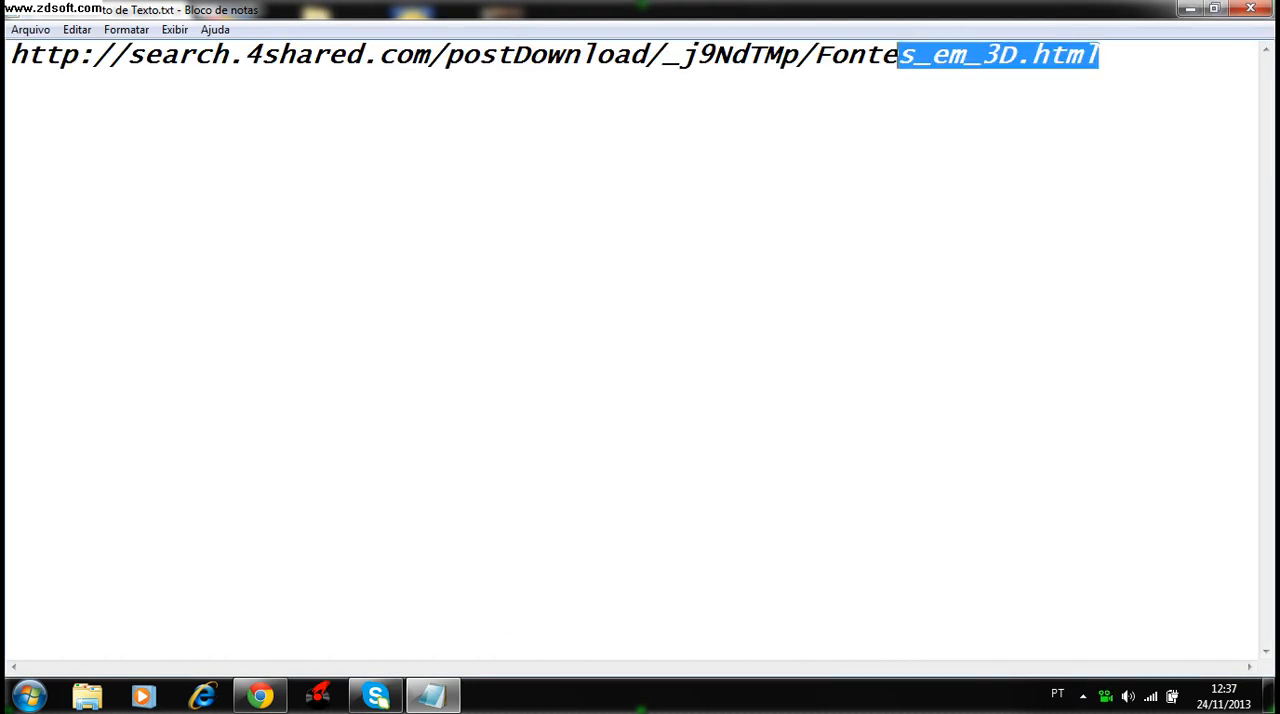
pyautogui.hotkey('shift', 'Left')
pyautogui.hotkey('shift', 'Left')
pyautogui.hotkey('shift', 'Left')
pyautogui.hotkey('shift', 'Left')
pyautogui.hotkey('shift', 'Left')
pyautogui.hotkey('shift', 'Left')
pyautogui.hotkey('shift', 'Left')
pyautogui.hotkey('shift', 'Left')
pyautogui.hotkey('shift', 'Left')
pyautogui.hotkey('shift', 'Left')
pyautogui.hotkey('shift', 'Left')
pyautogui.hotkey('shift', 'Left')
pyautogui.hotkey('shift', 'Left')
pyautogui.hotkey('shift', 'Left')
pyautogui.hotkey('shift', 'Left')
pyautogui.hotkey('shift', 'Left')
pyautogui.hotkey('shift', 'Left')
pyautogui.hotkey('shift', 'Left')
pyautogui.hotkey('shift', 'Left')
pyautogui.hotkey('shift', 'Left')
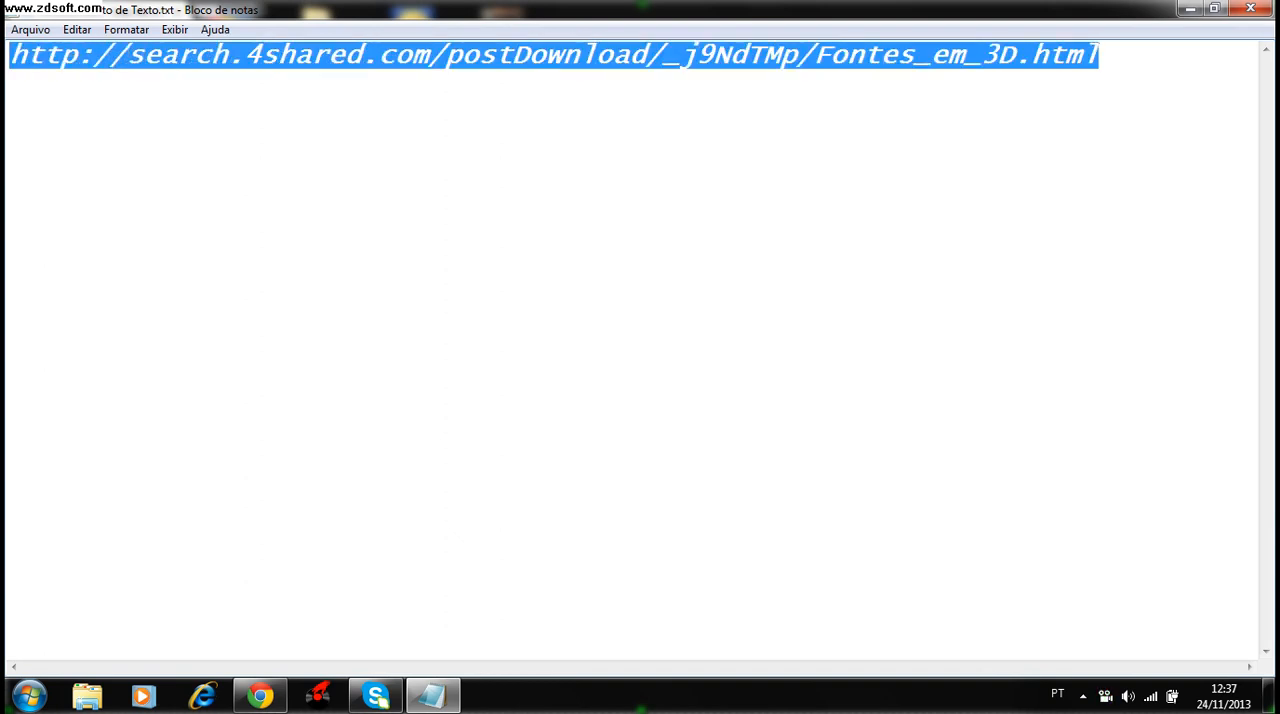
# - Deselect the link and close Notepad without saving the changes to Novo Documento de Texto.txt
pyautogui.click(311, 54)
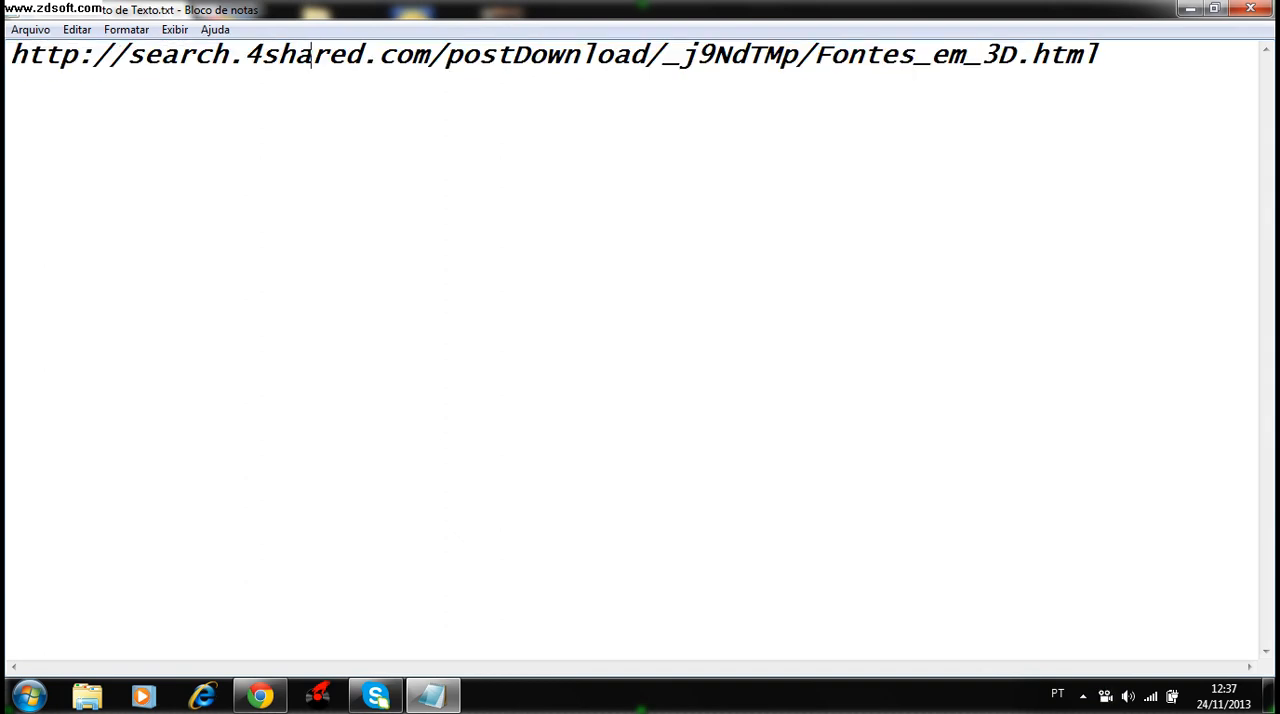
pyautogui.click(1250, 8)
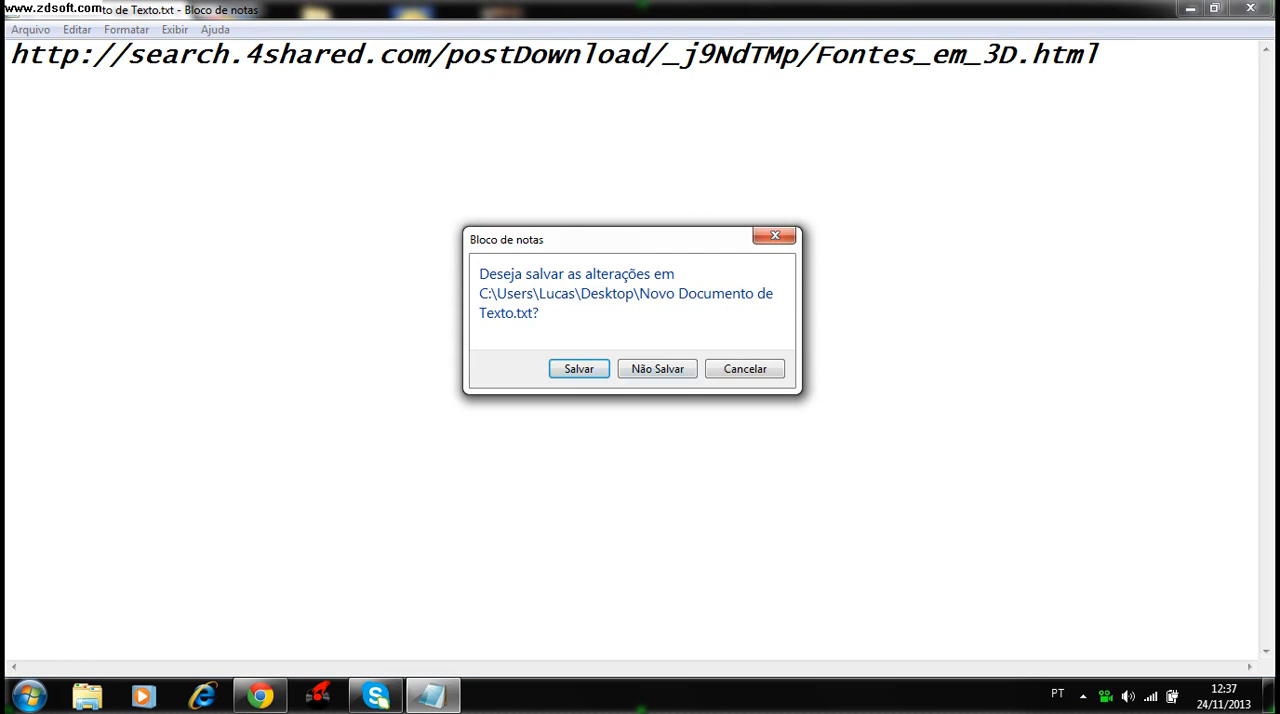
pyautogui.click(657, 369)
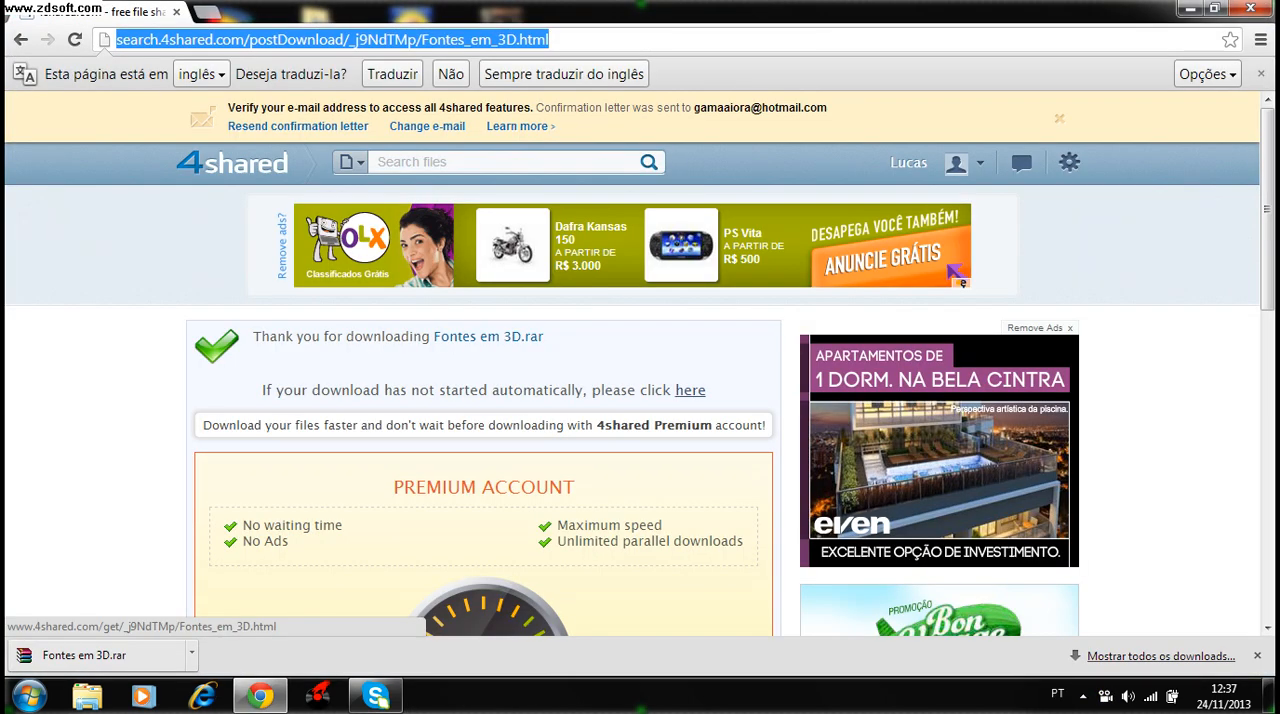